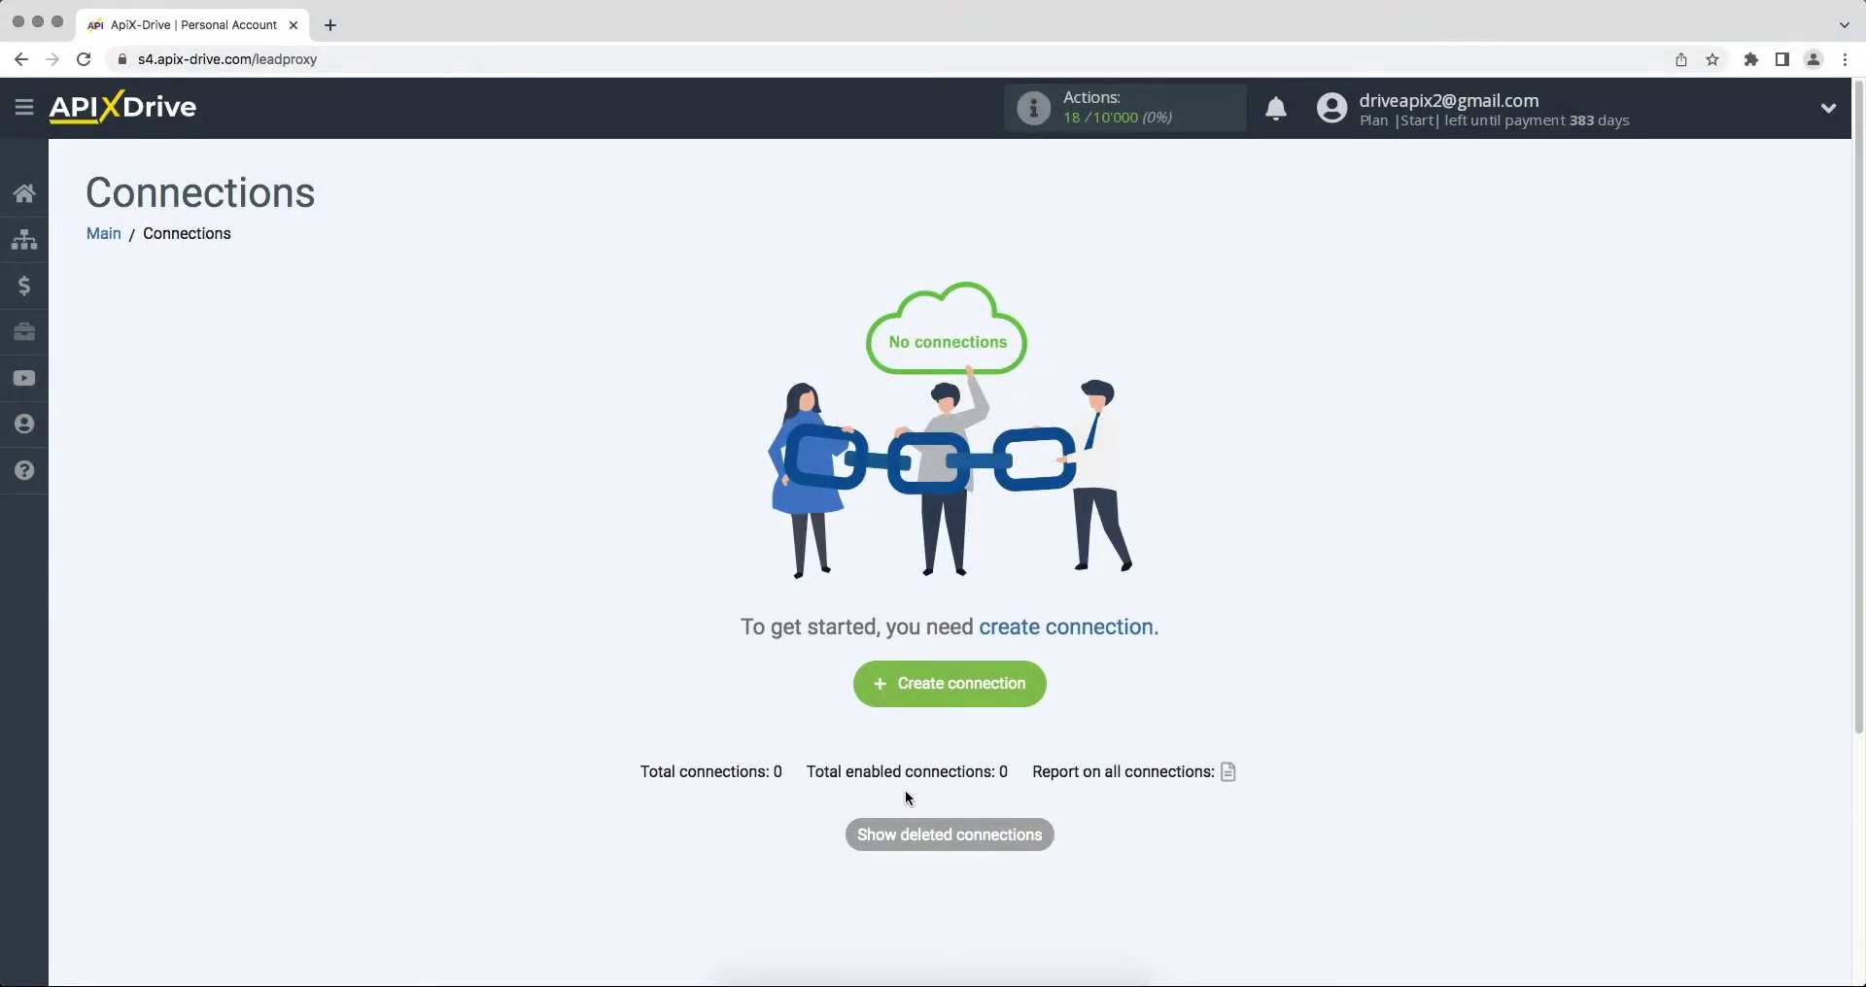
Create a new connection with Salesforce CRM as the data source system
click(879, 695)
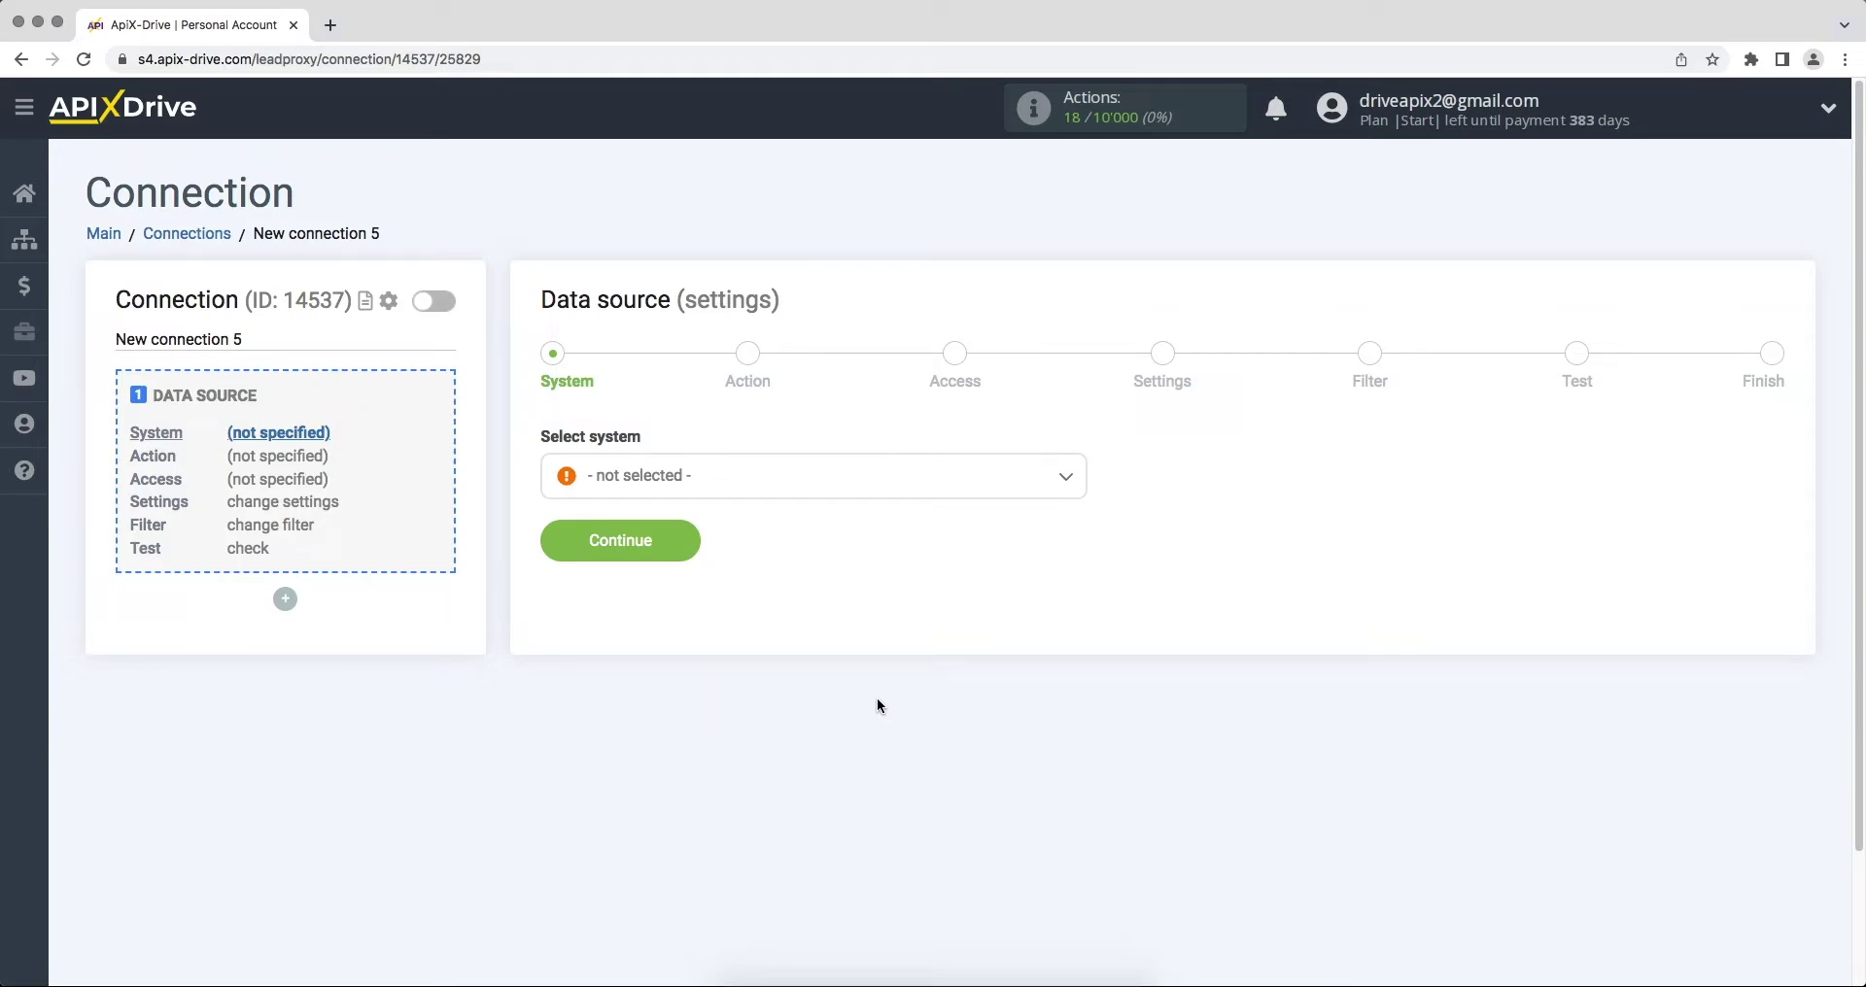
click(849, 491)
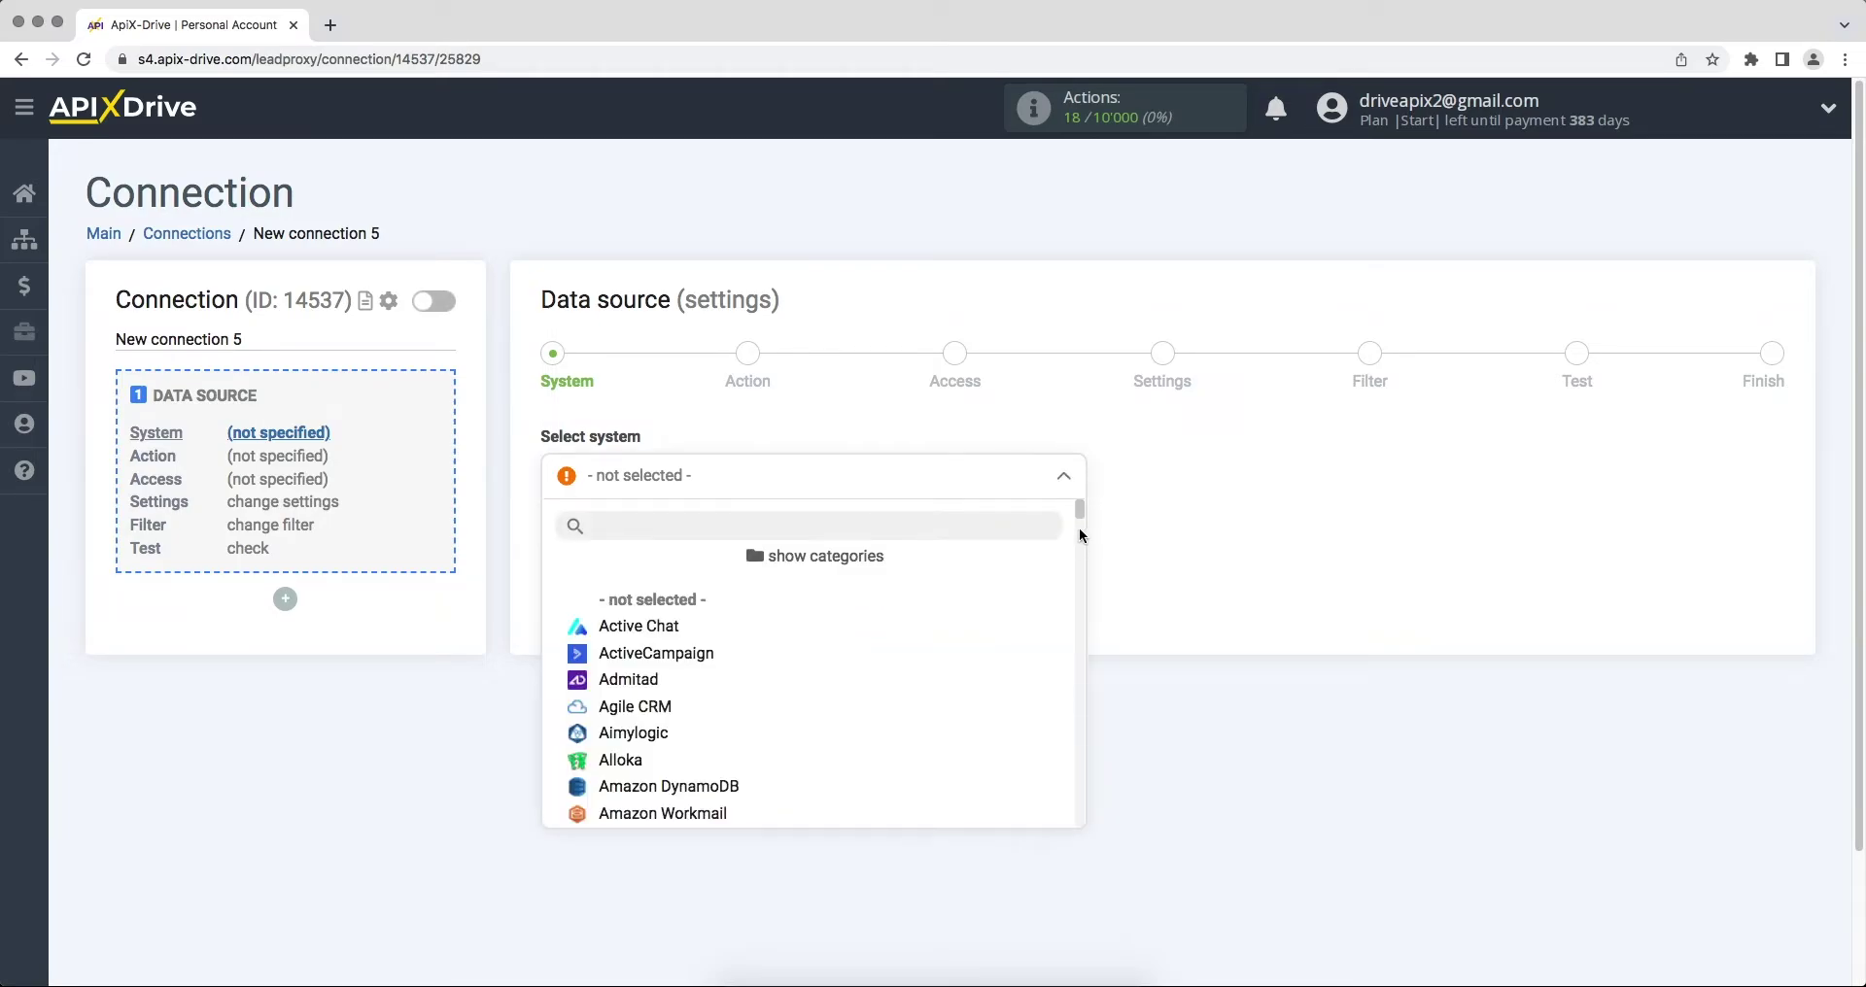
drag(1078, 534, 1093, 736)
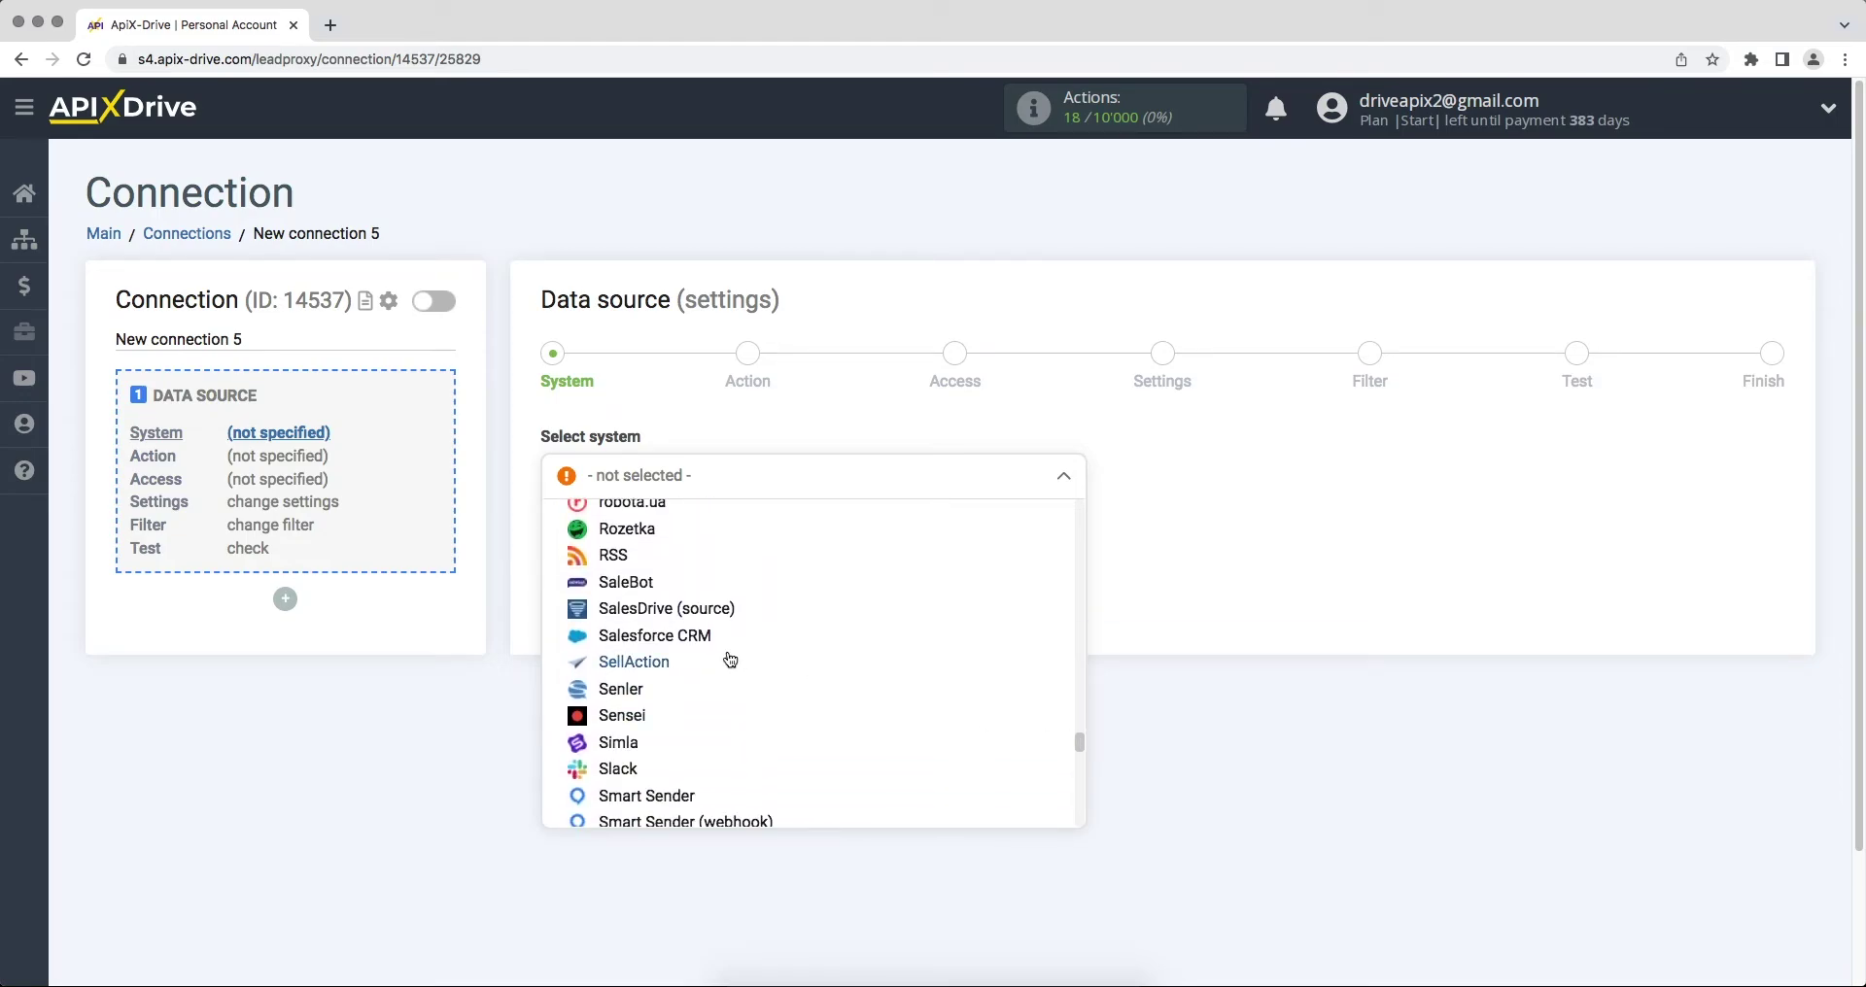
click(720, 638)
click(564, 548)
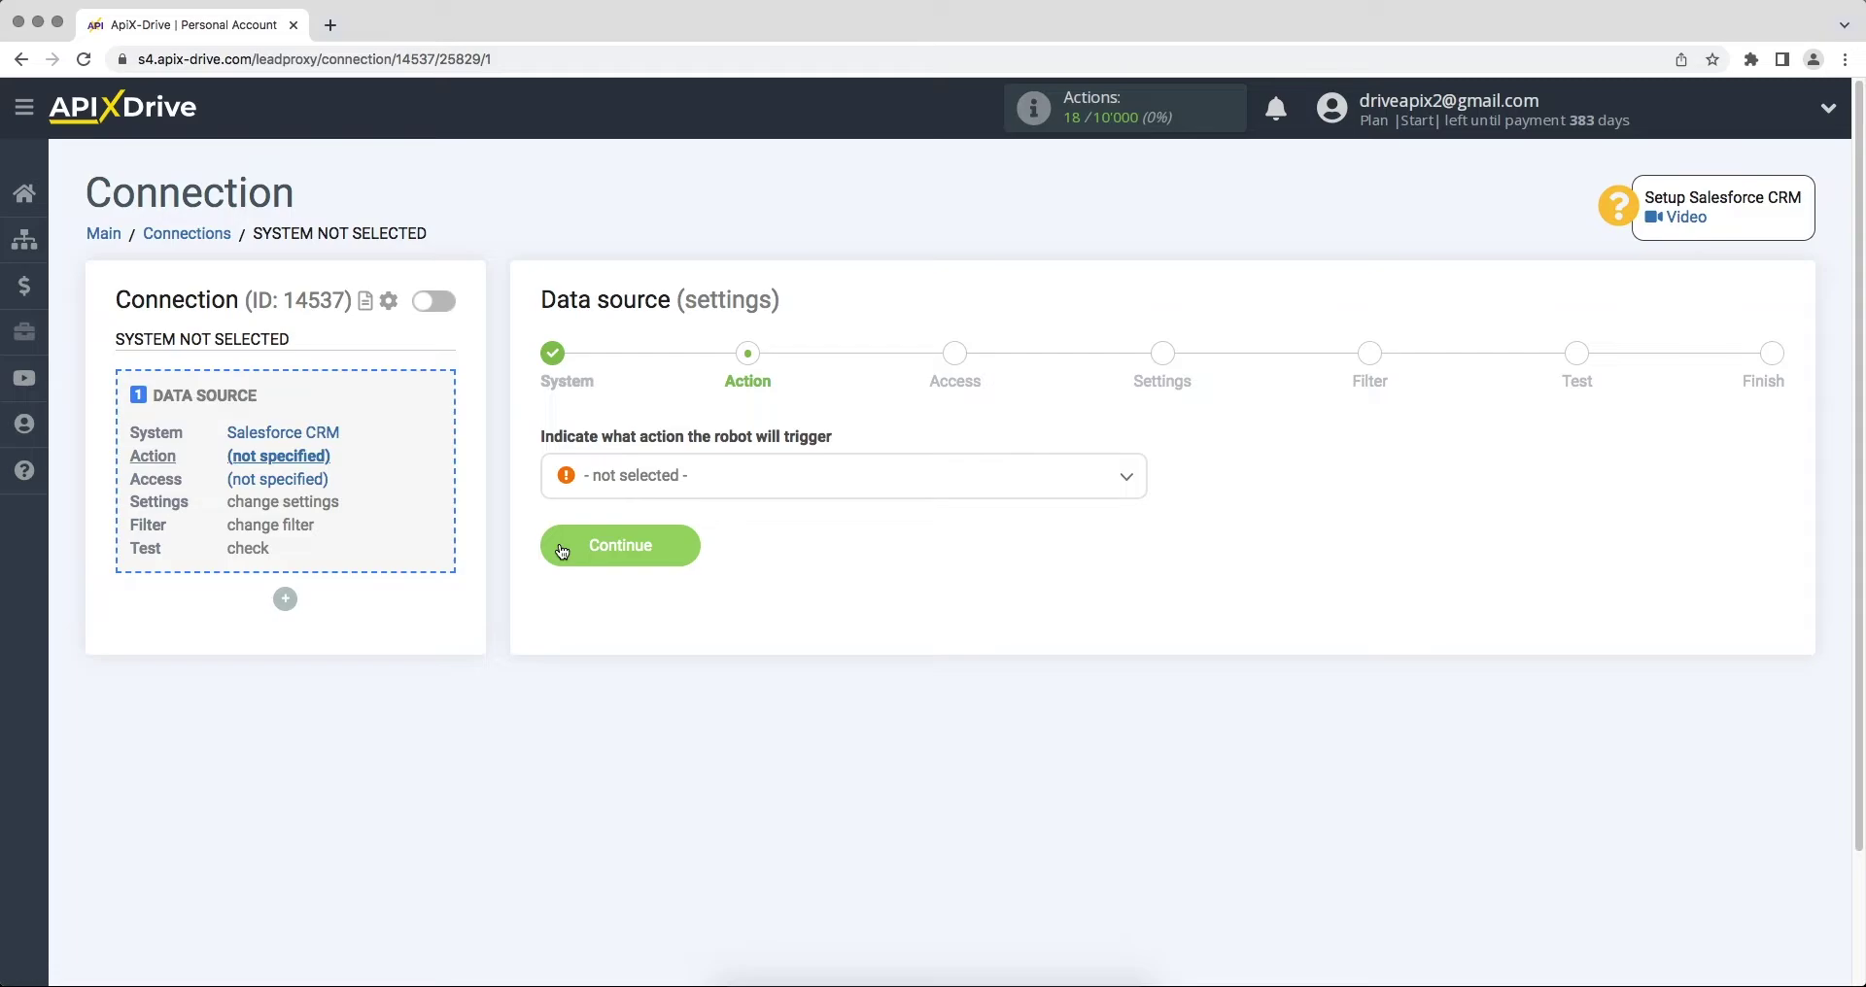
Set the source action to Get LEADS (new) and continue to access
click(612, 491)
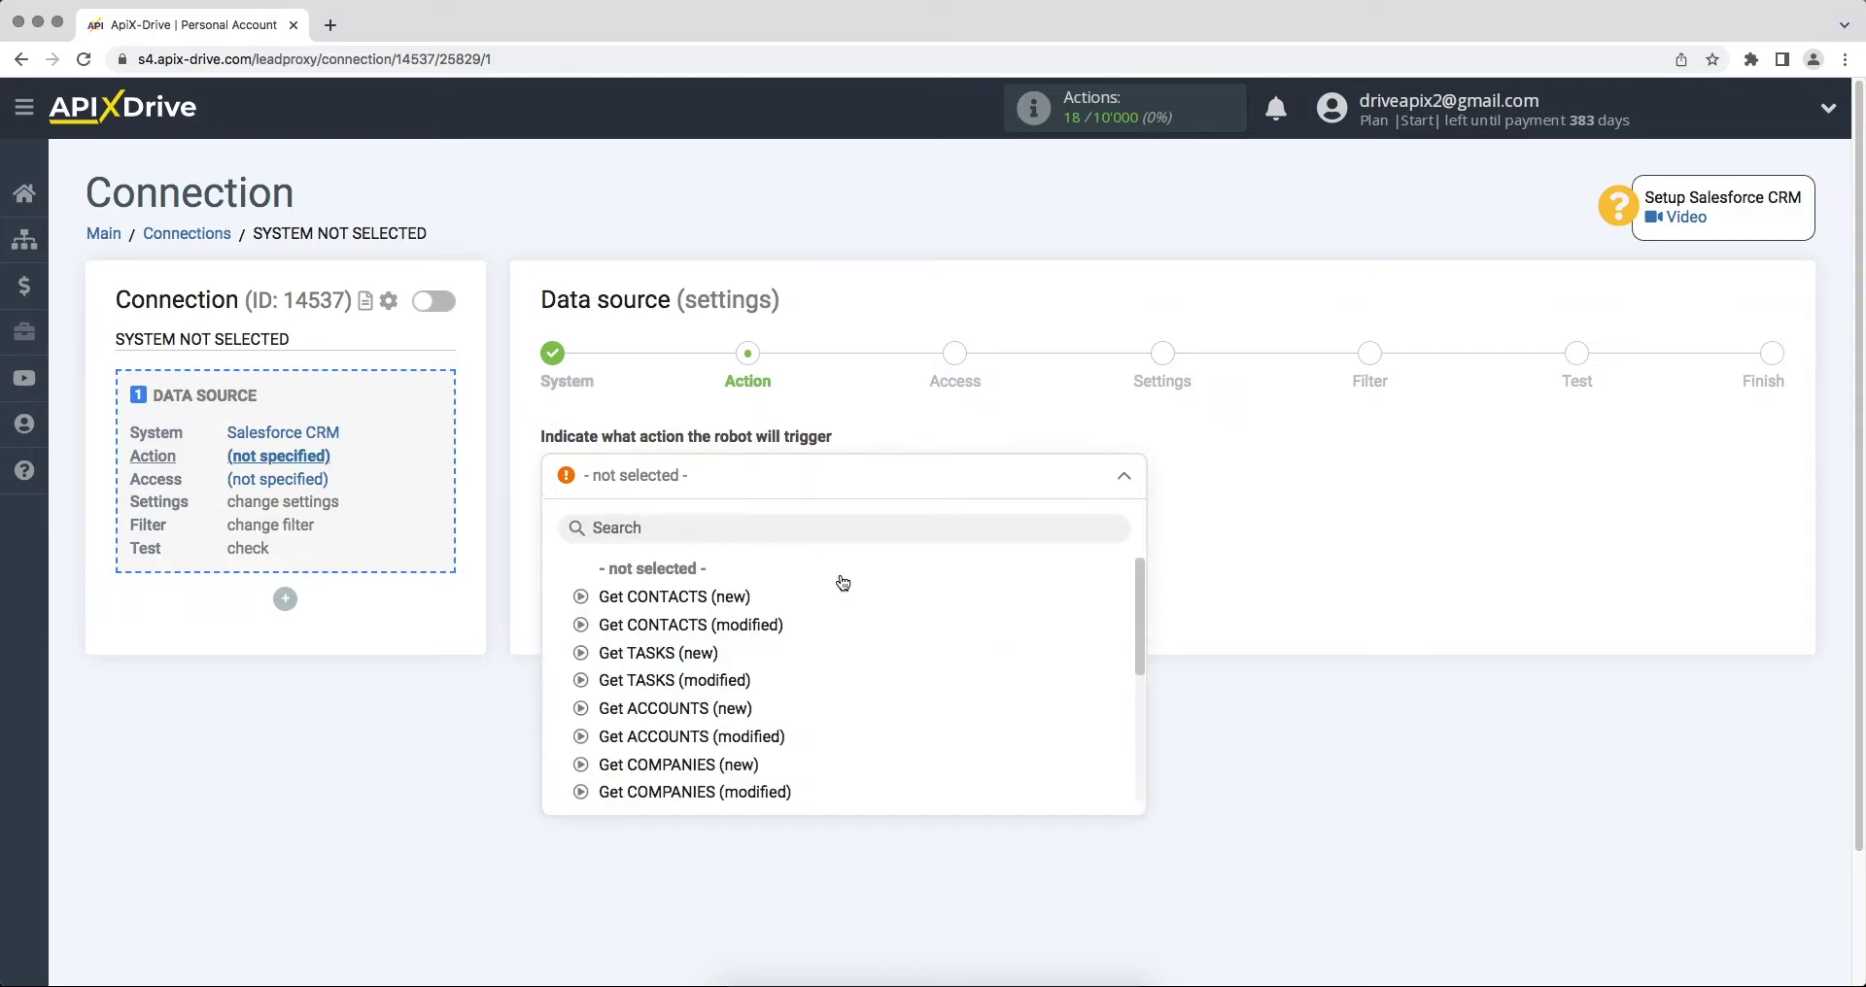
scroll(1123, 632, down, 5)
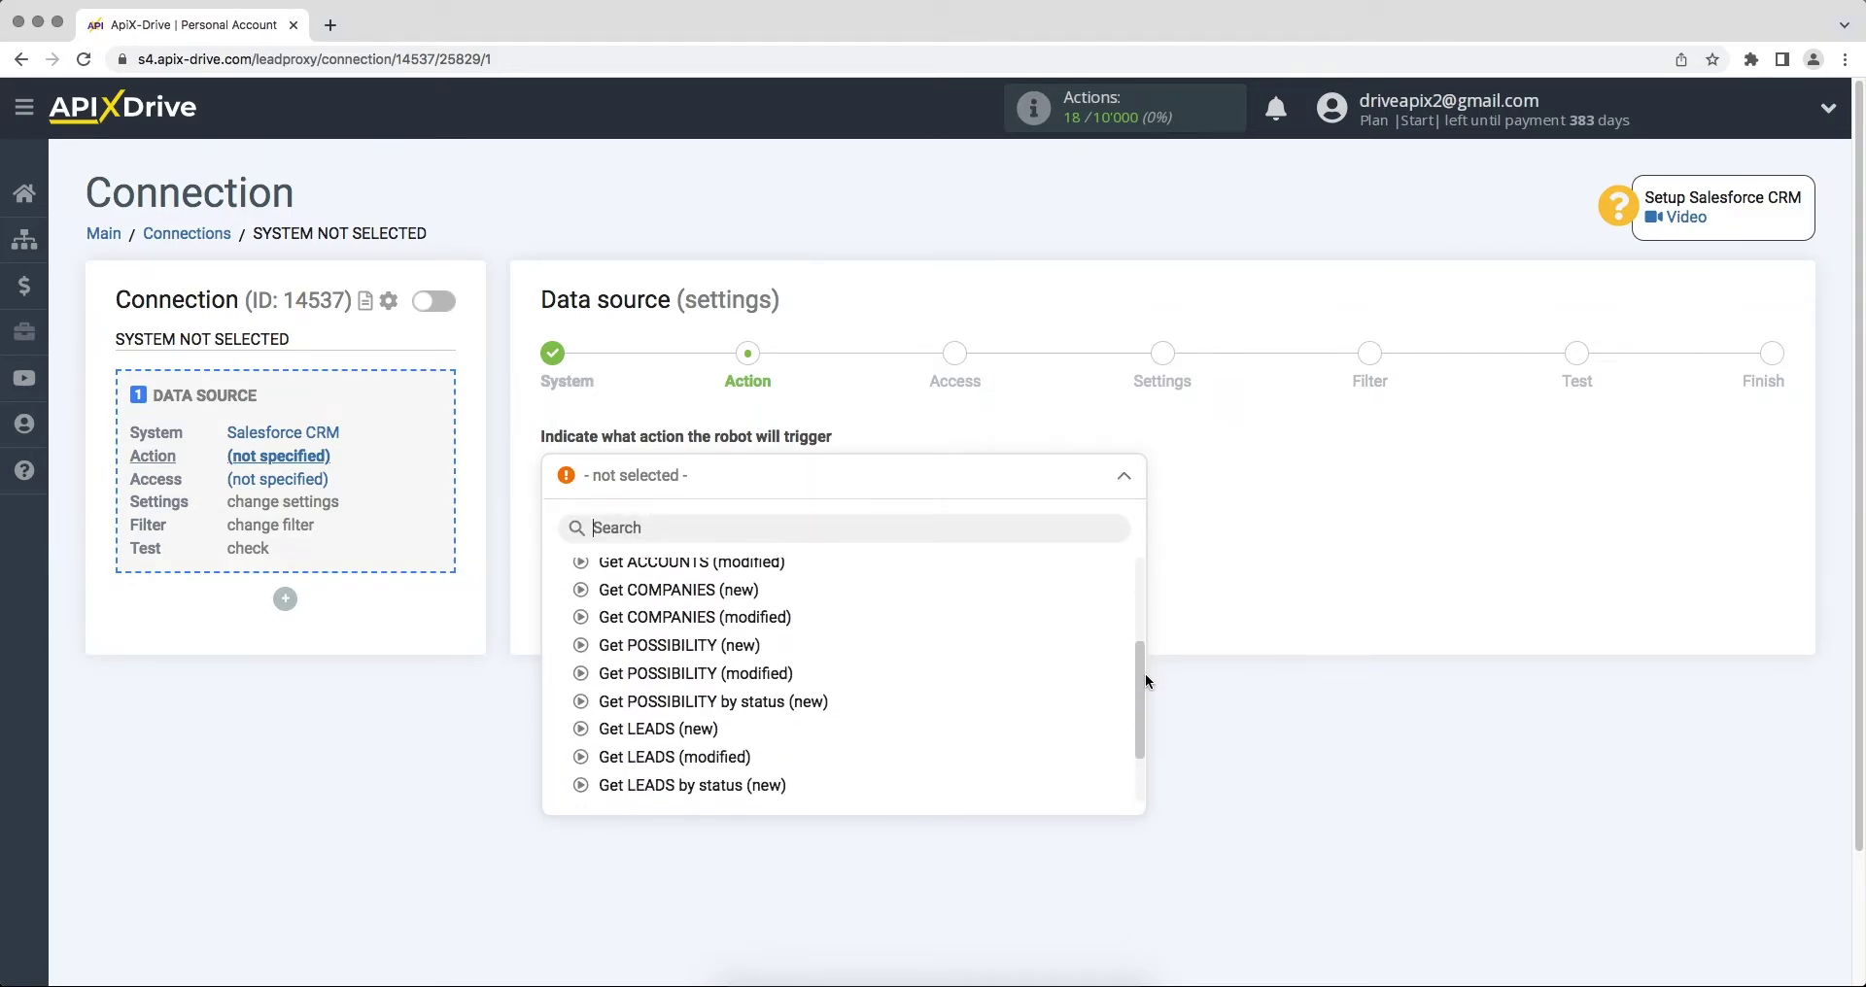
click(680, 713)
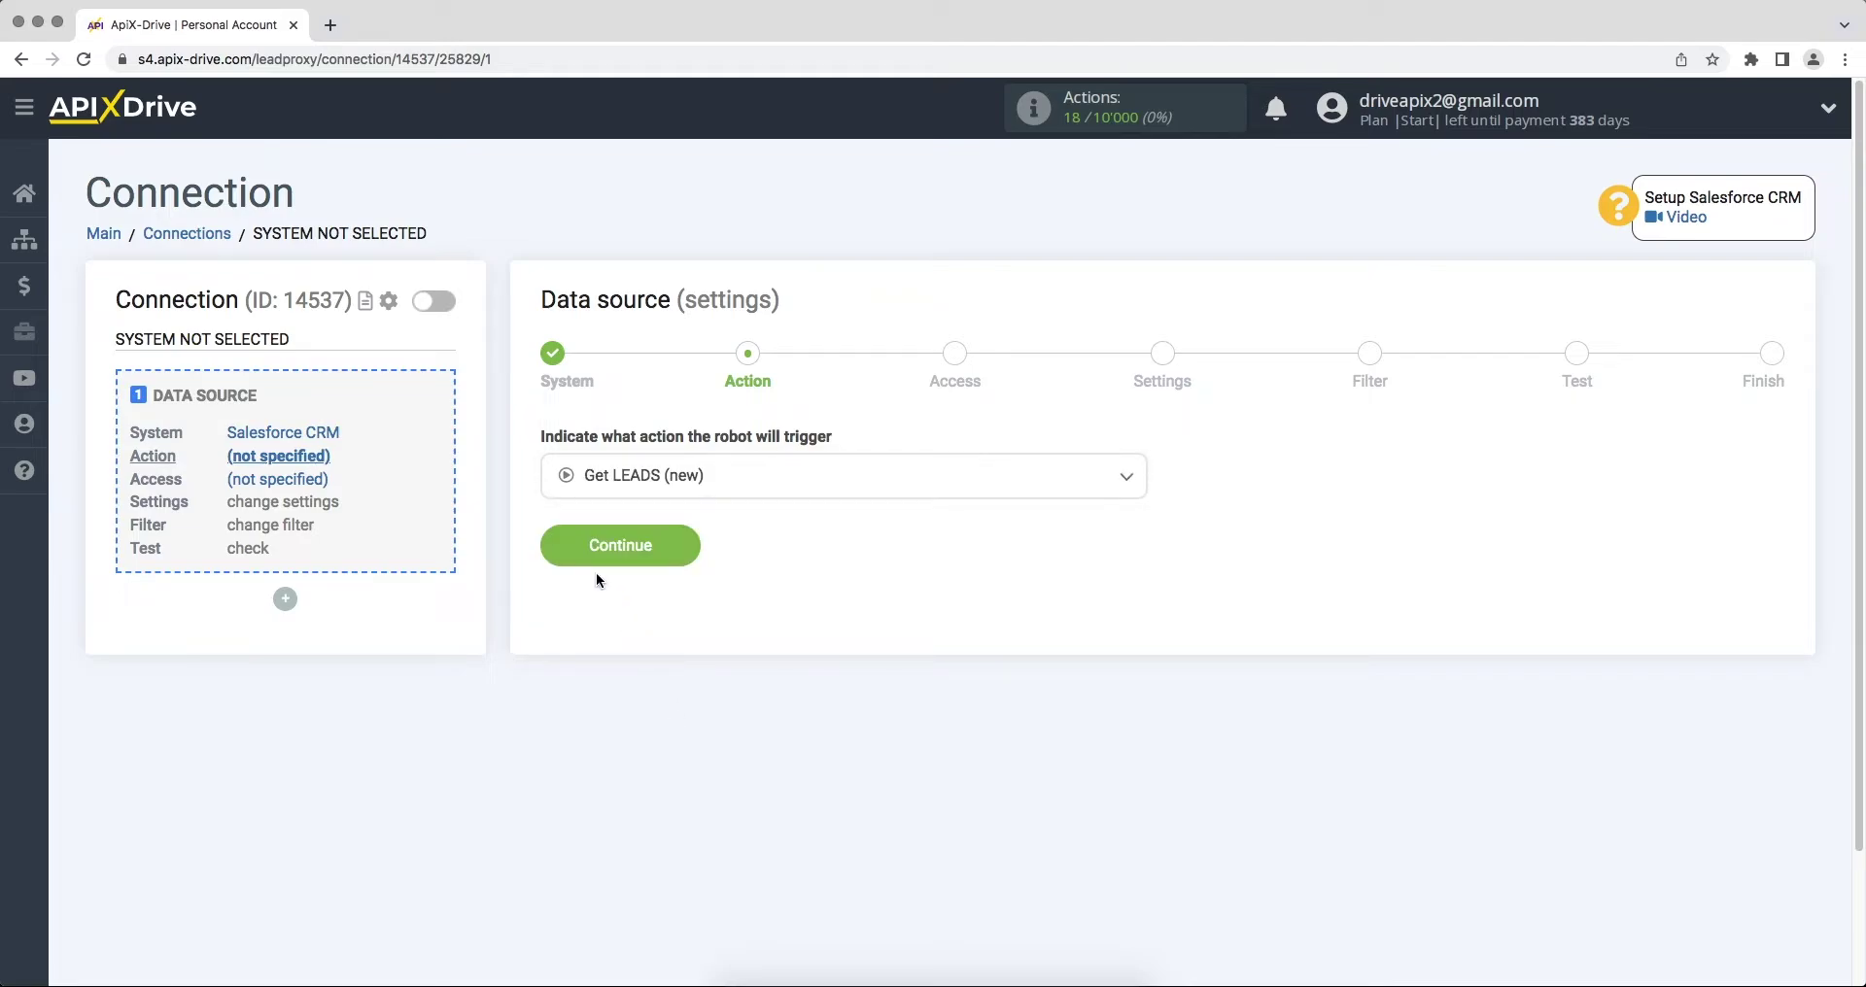
click(558, 537)
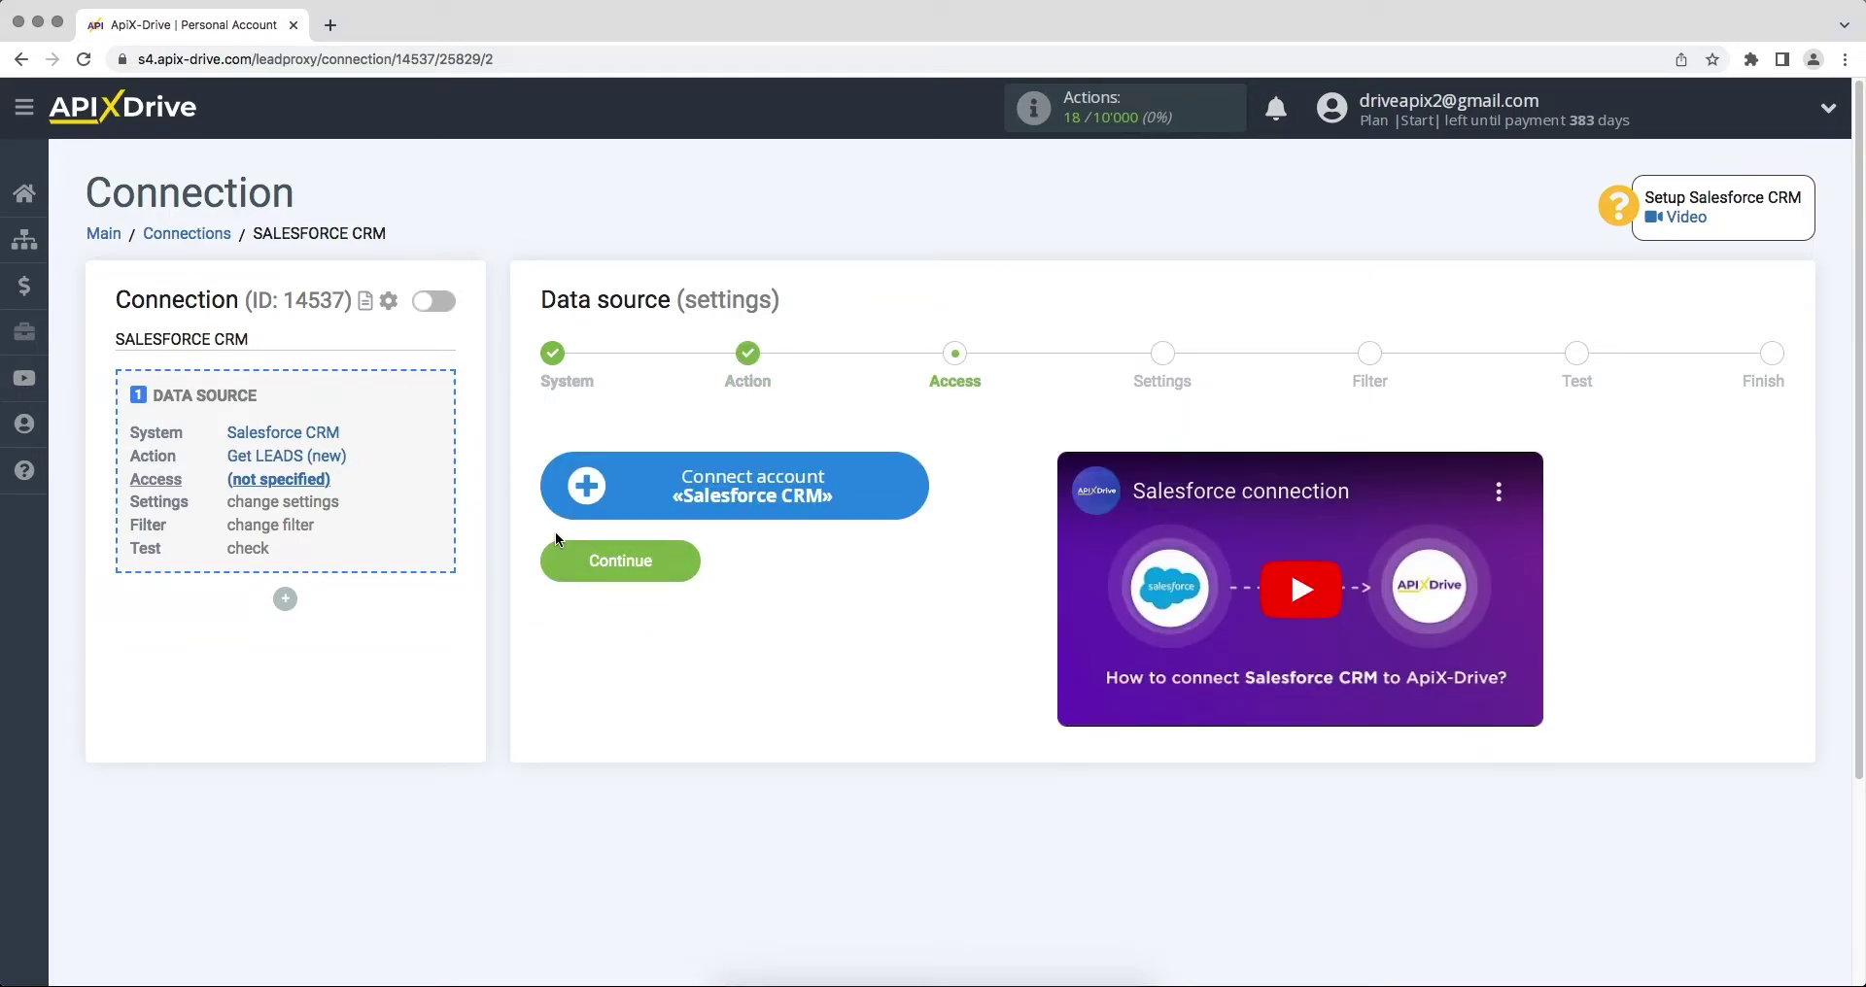
Log in to Salesforce with the account username and password
click(570, 511)
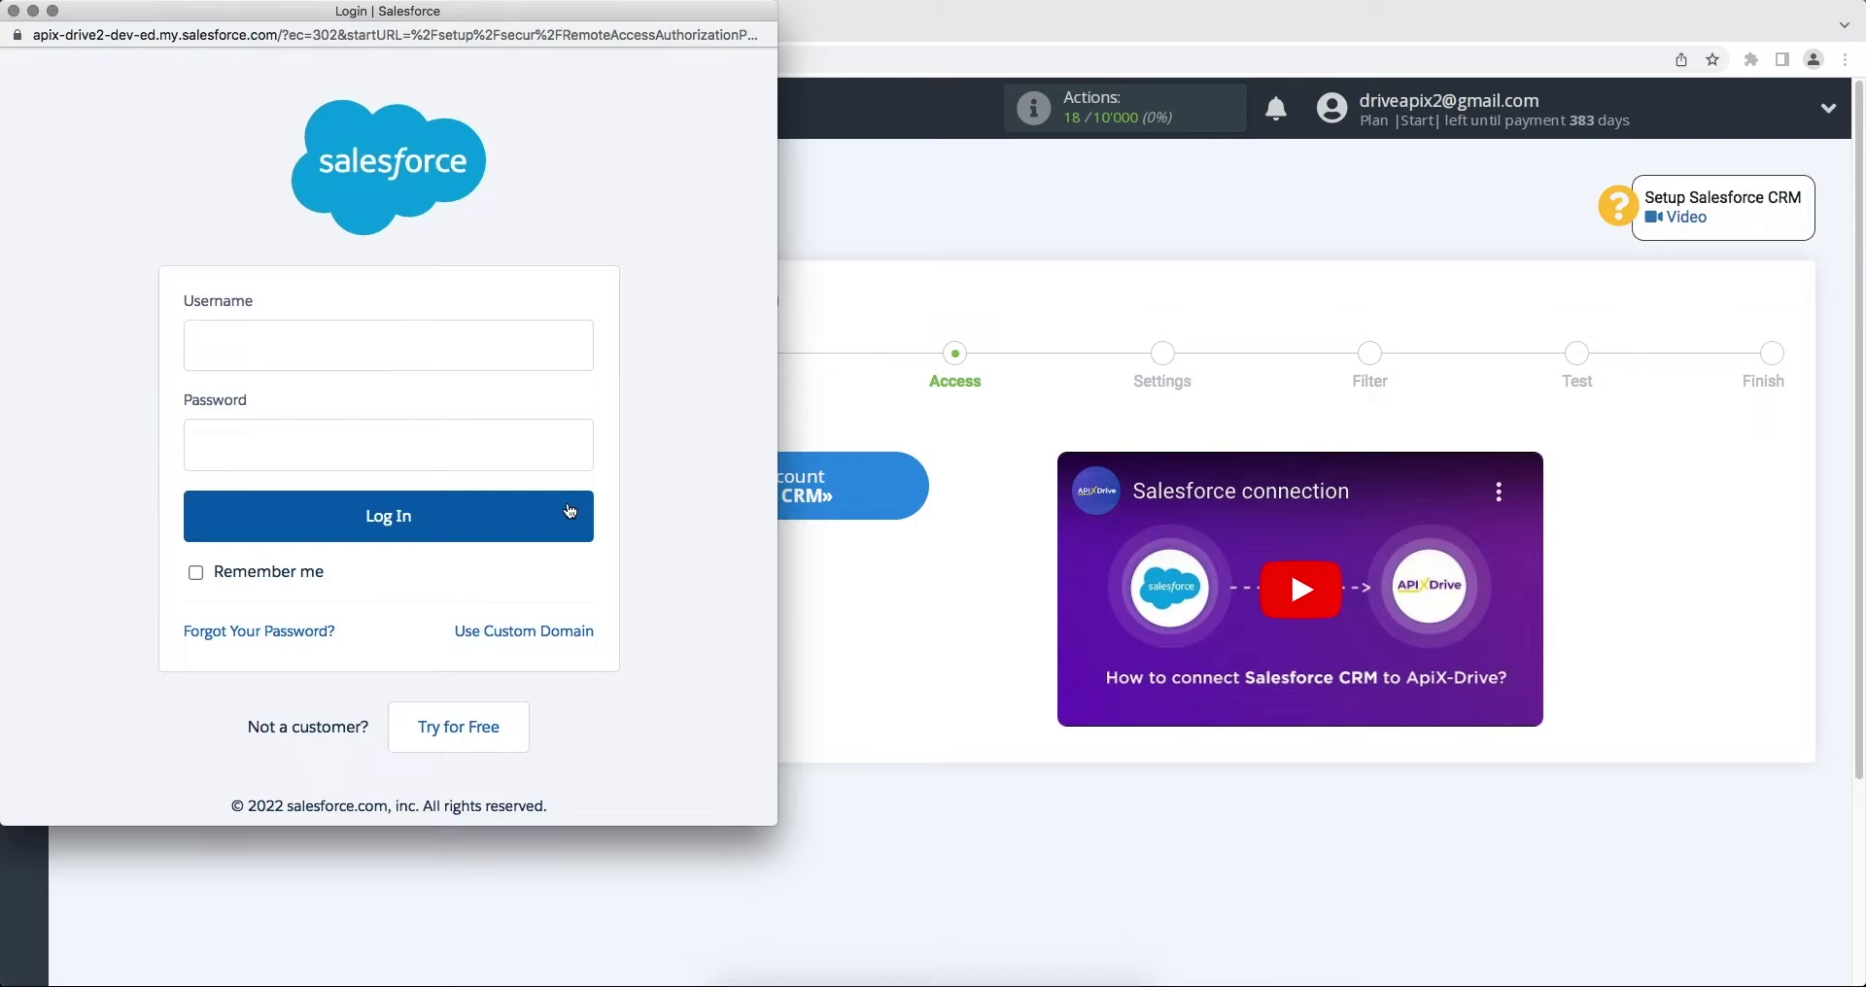
click(462, 349)
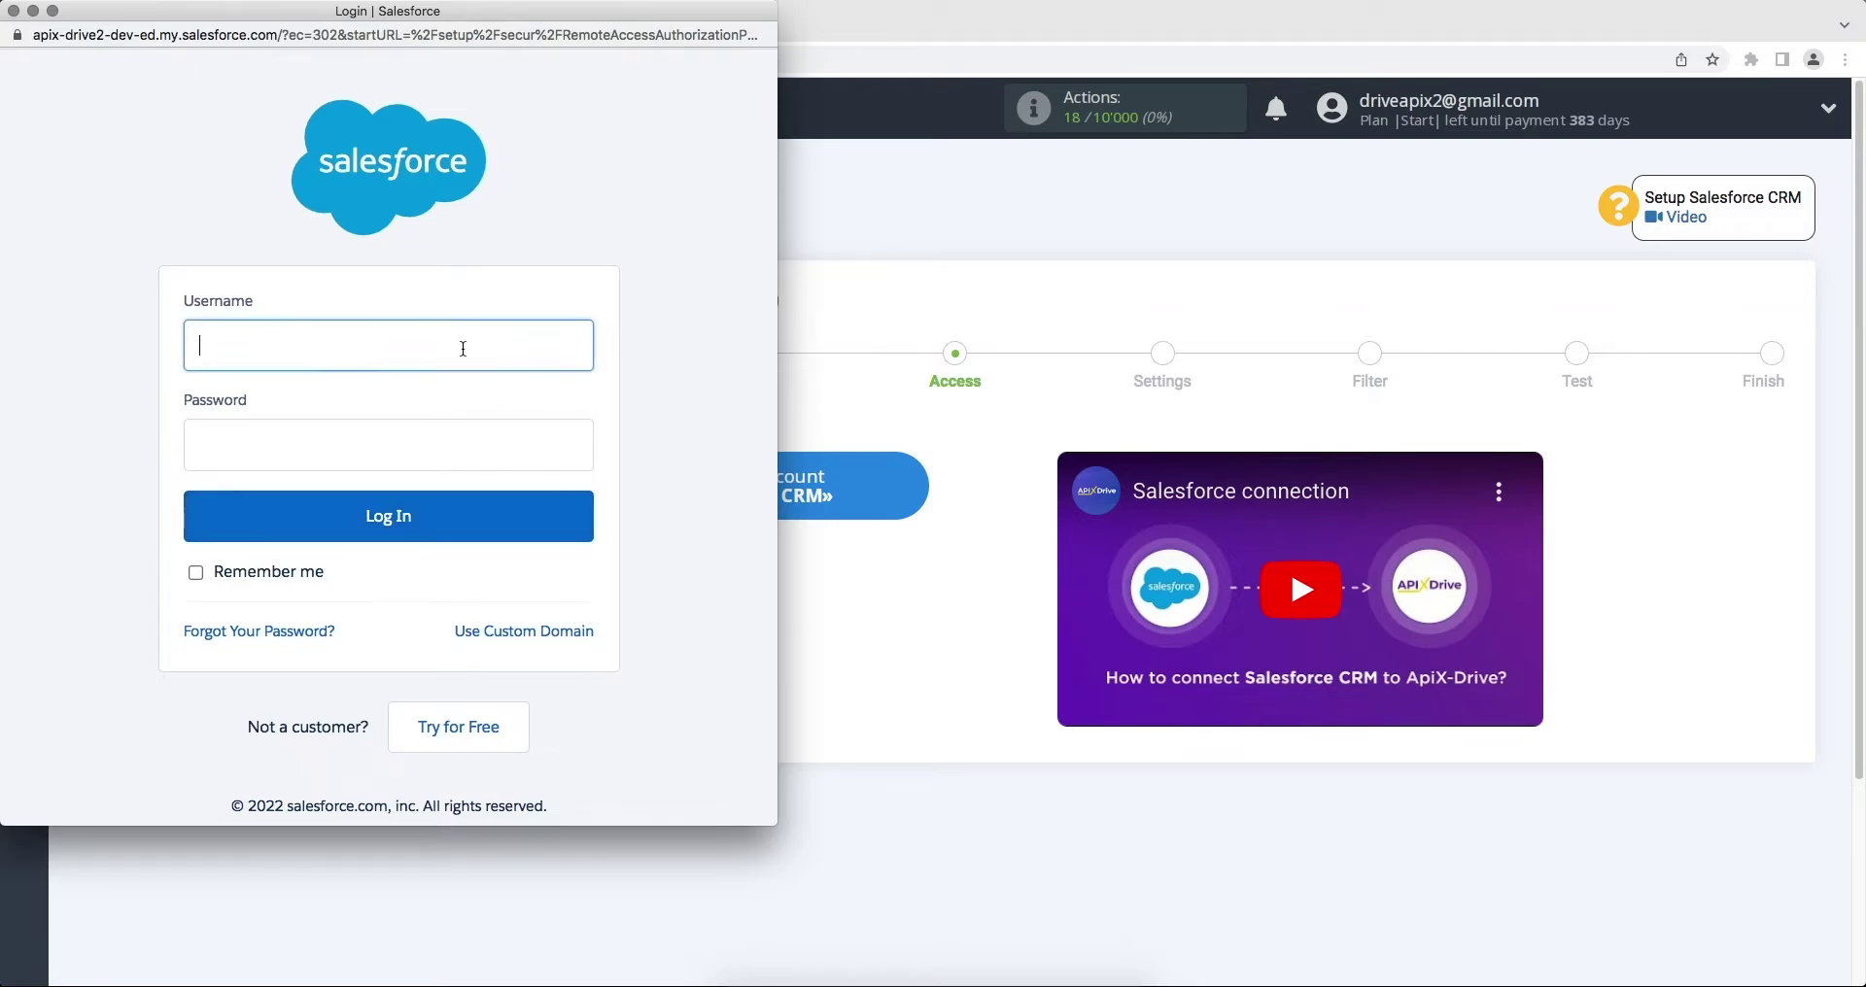
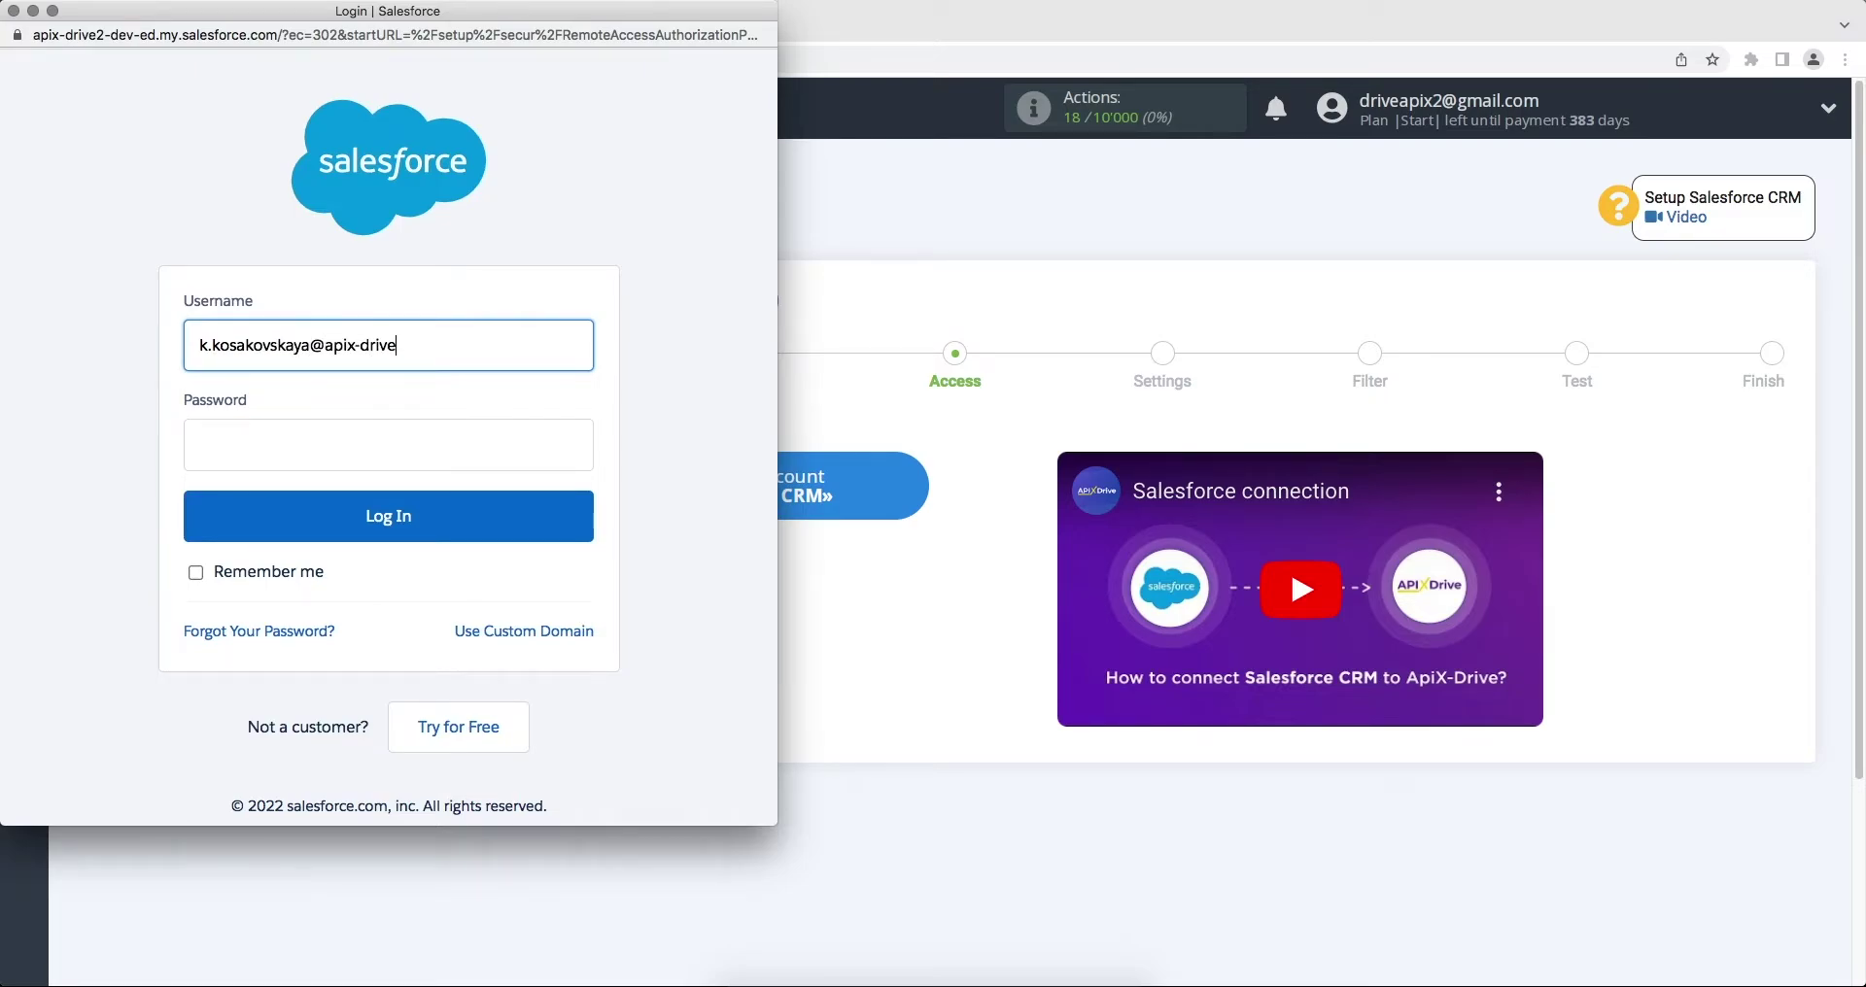
click(473, 452)
text(••••••••••)
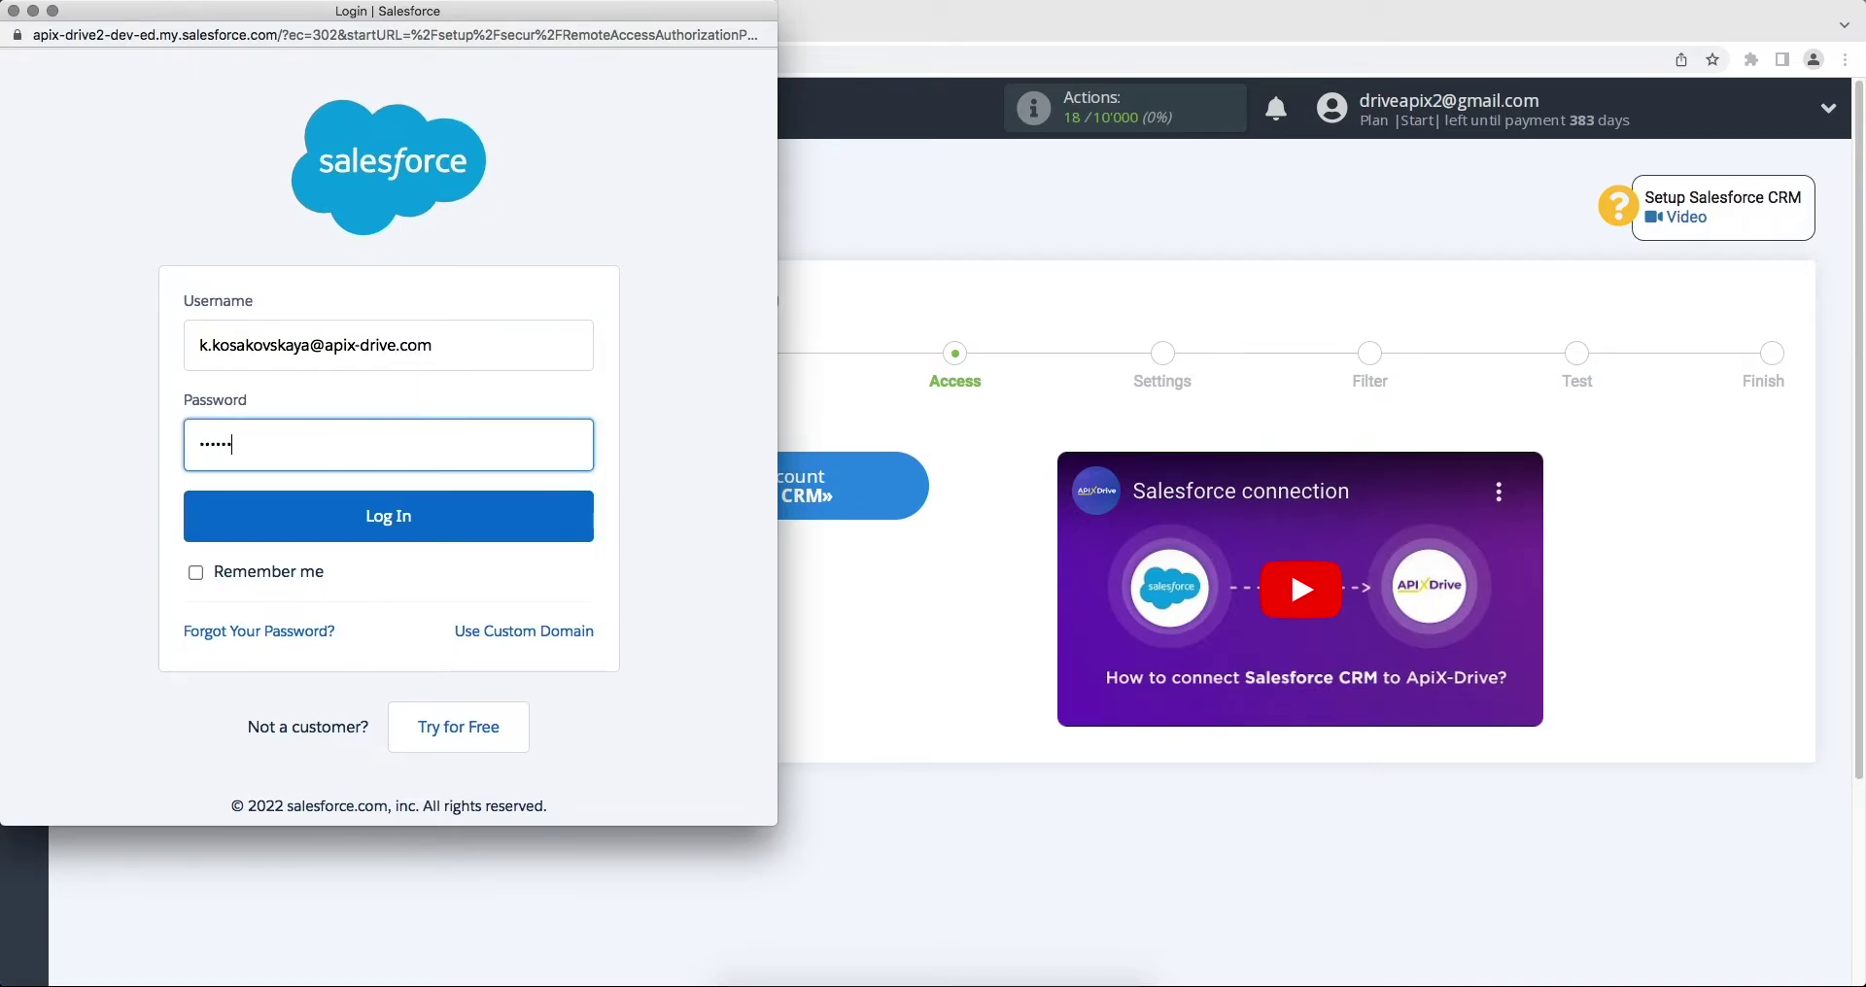
text(••)
click(468, 512)
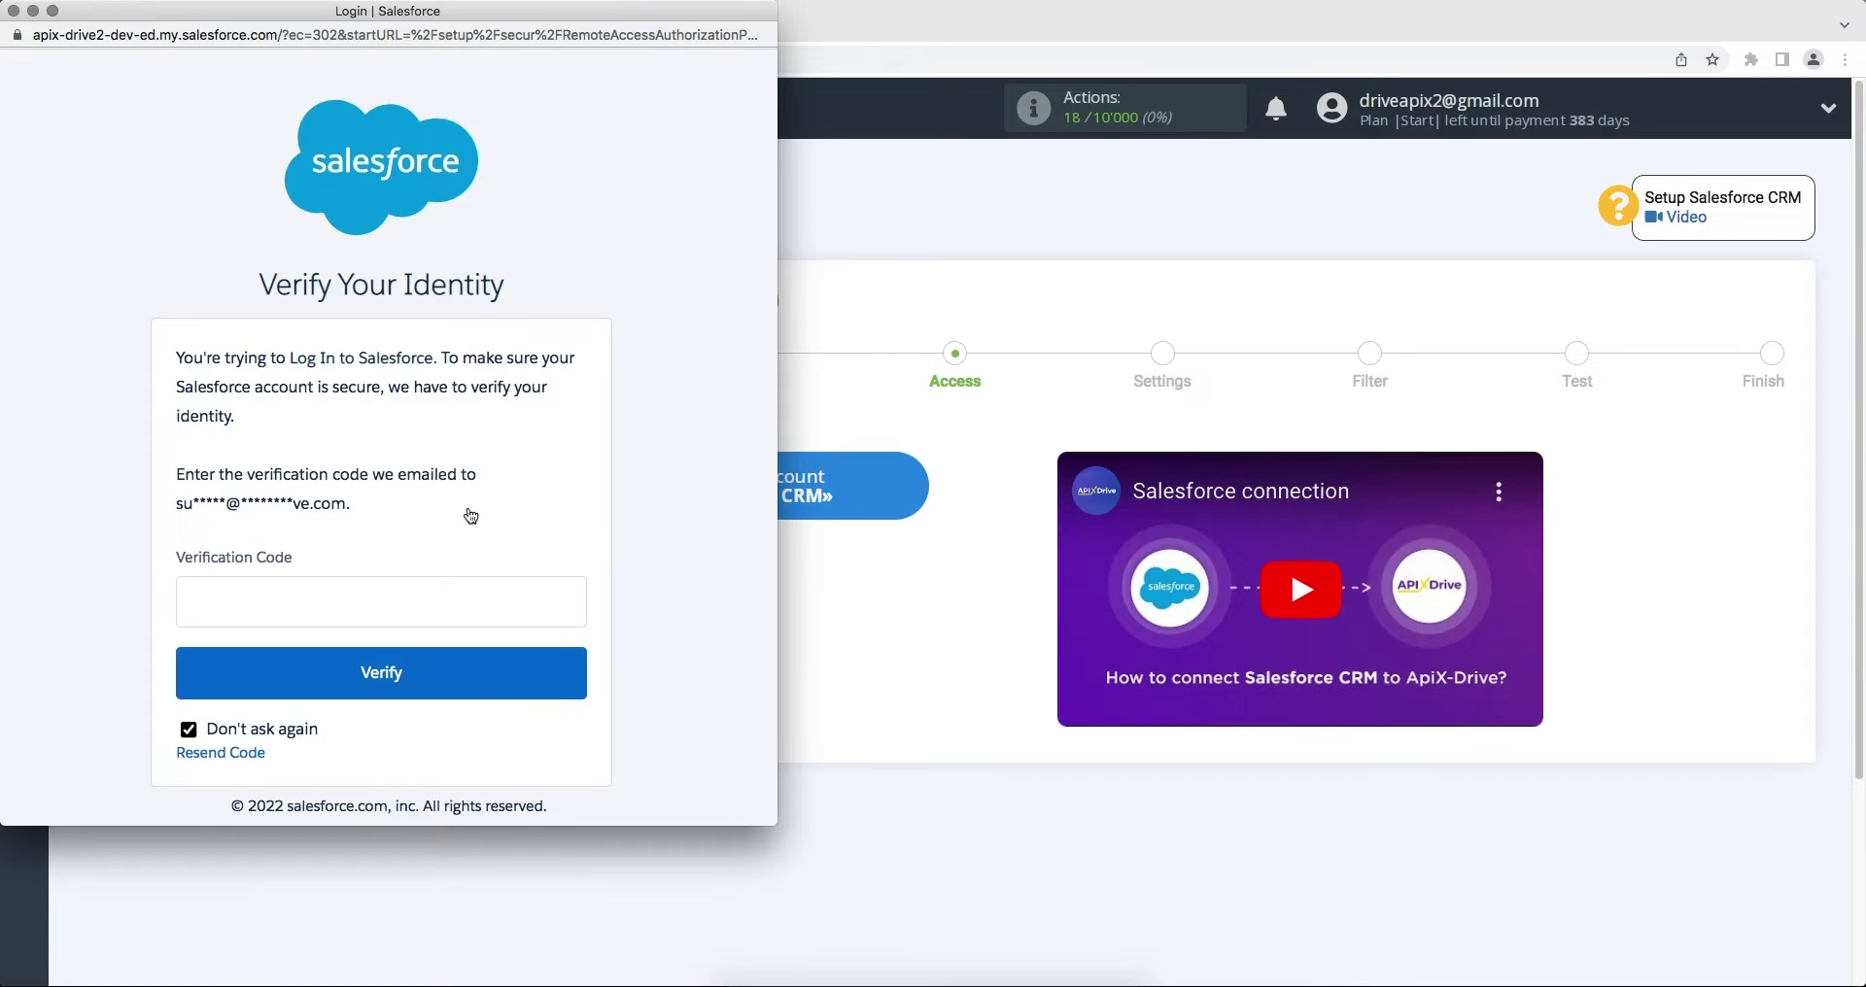
Submit the Salesforce verification code to link the account
click(425, 599)
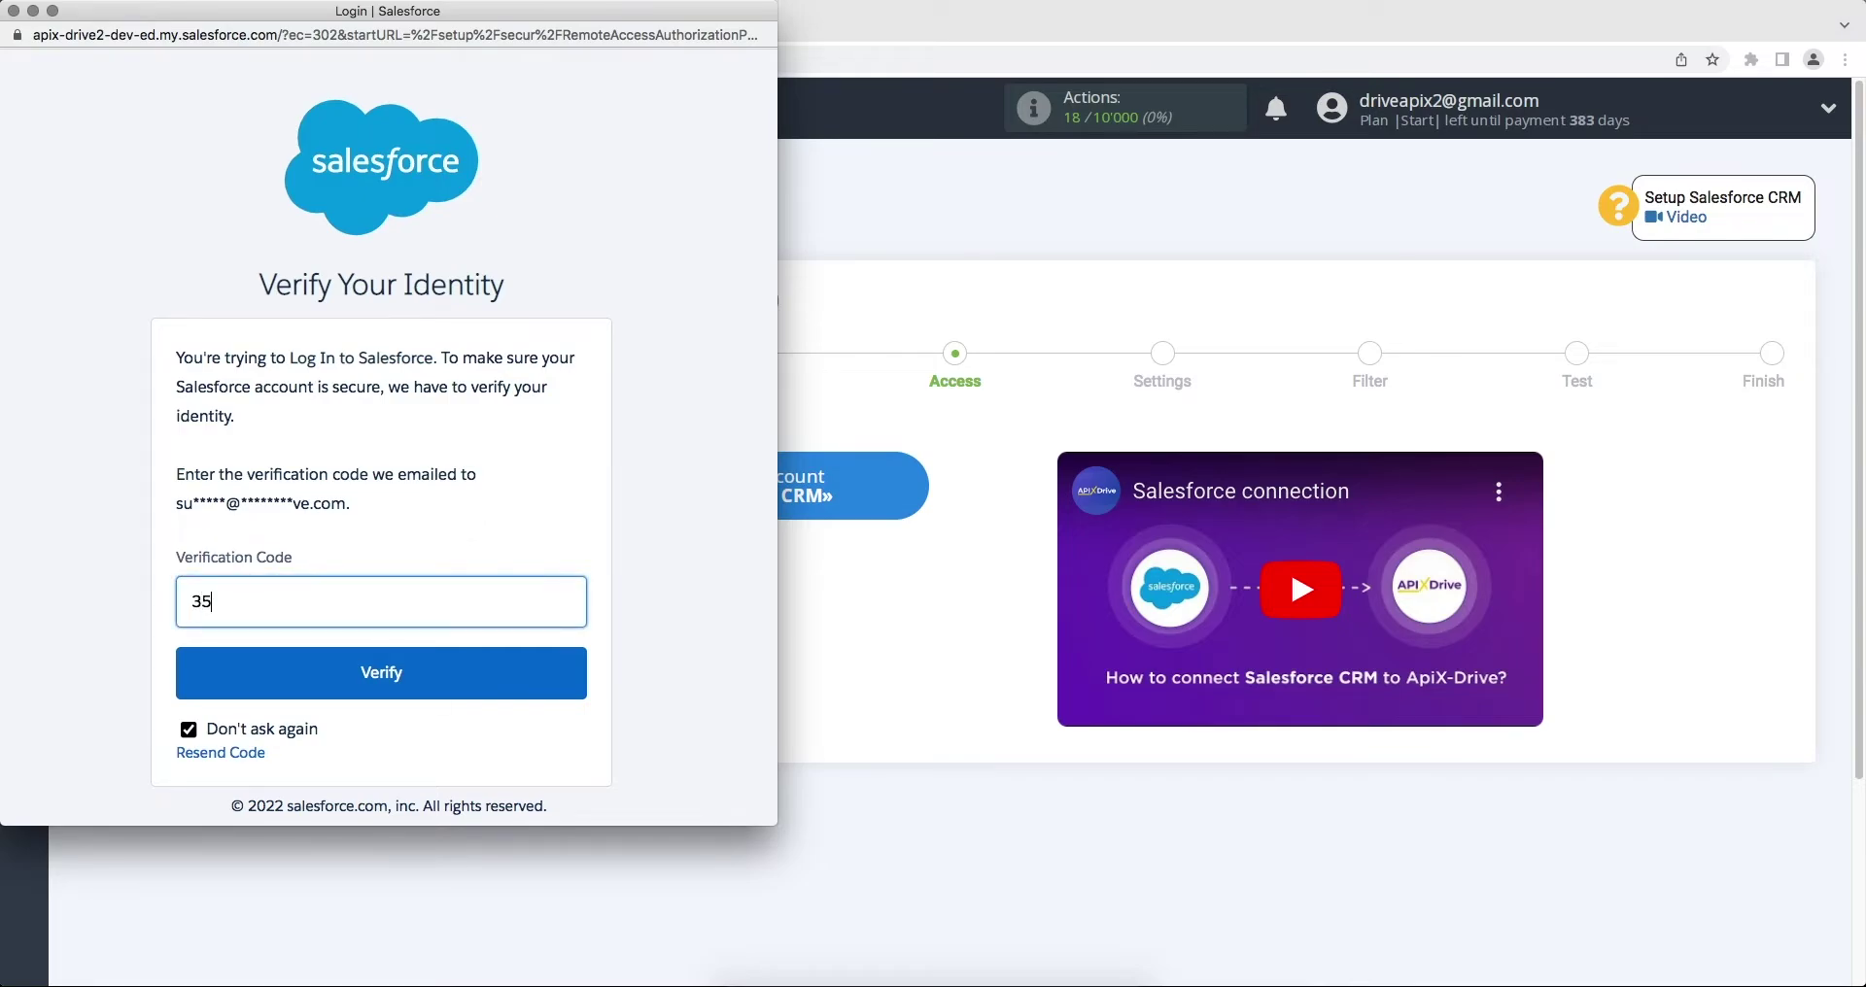
click(432, 654)
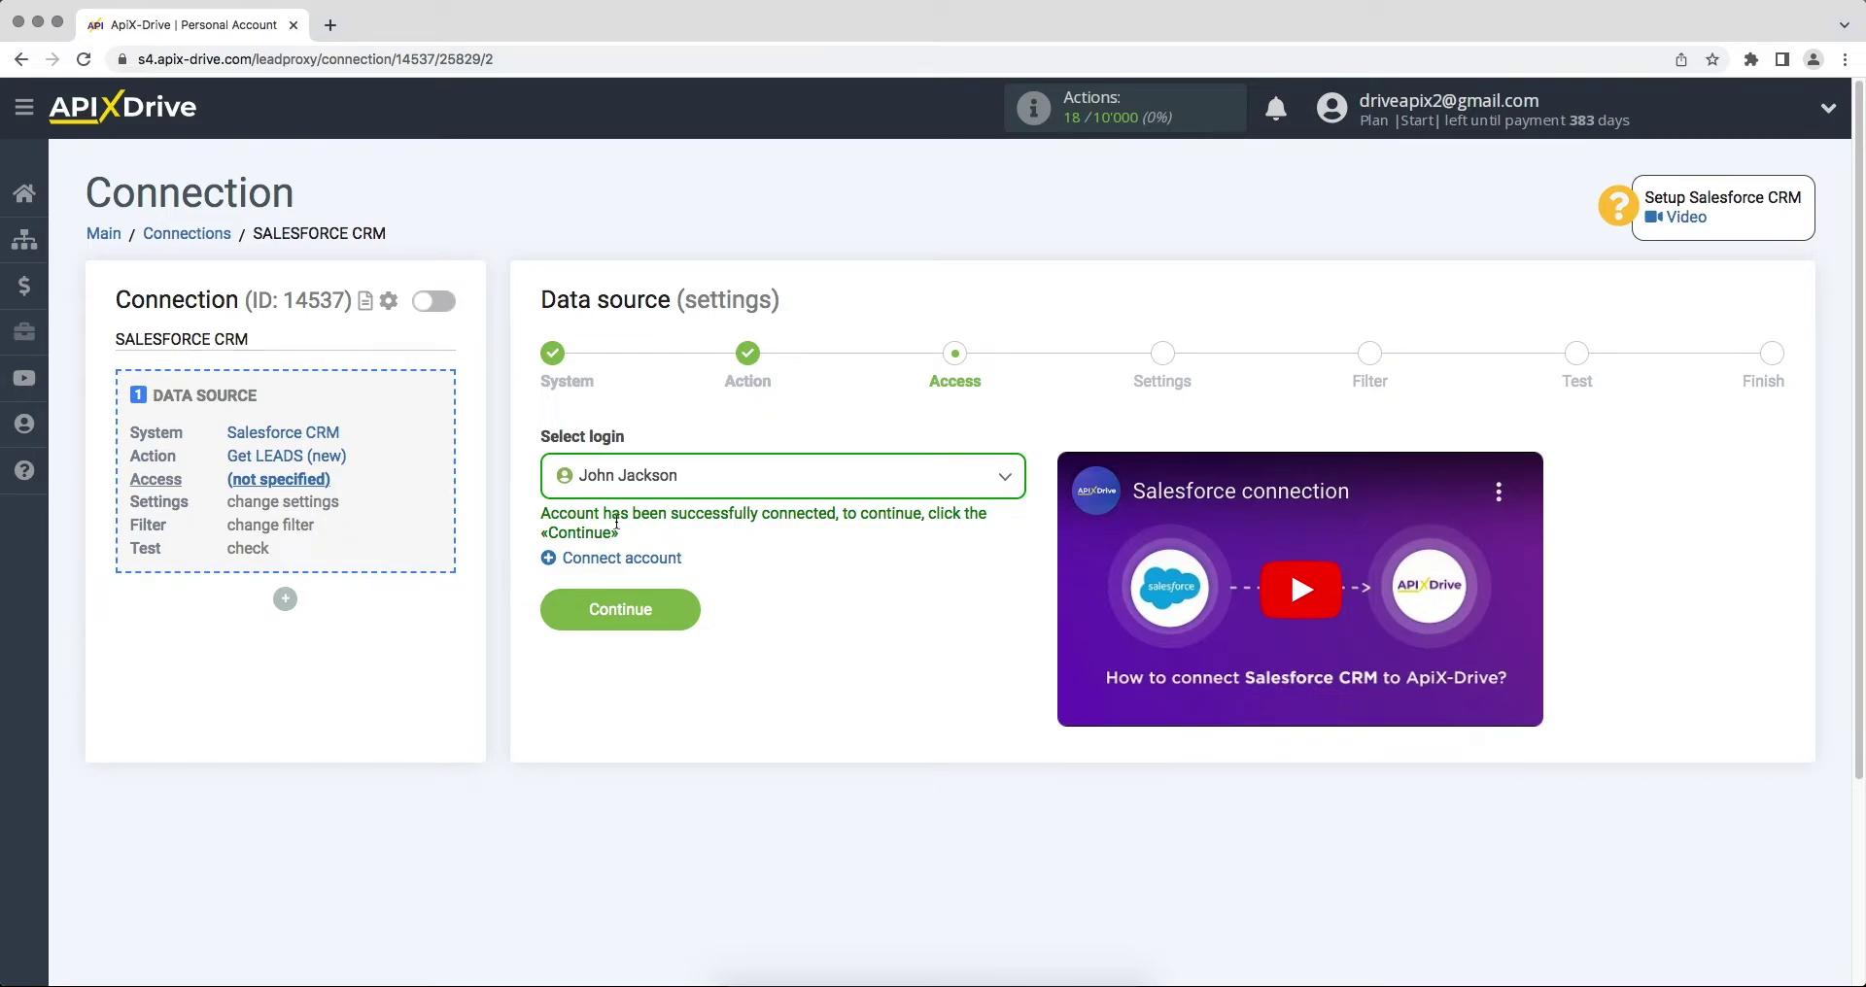
click(619, 492)
Select the connected Salesforce login, skip settings and filter, review test leads, and finish the source
click(621, 636)
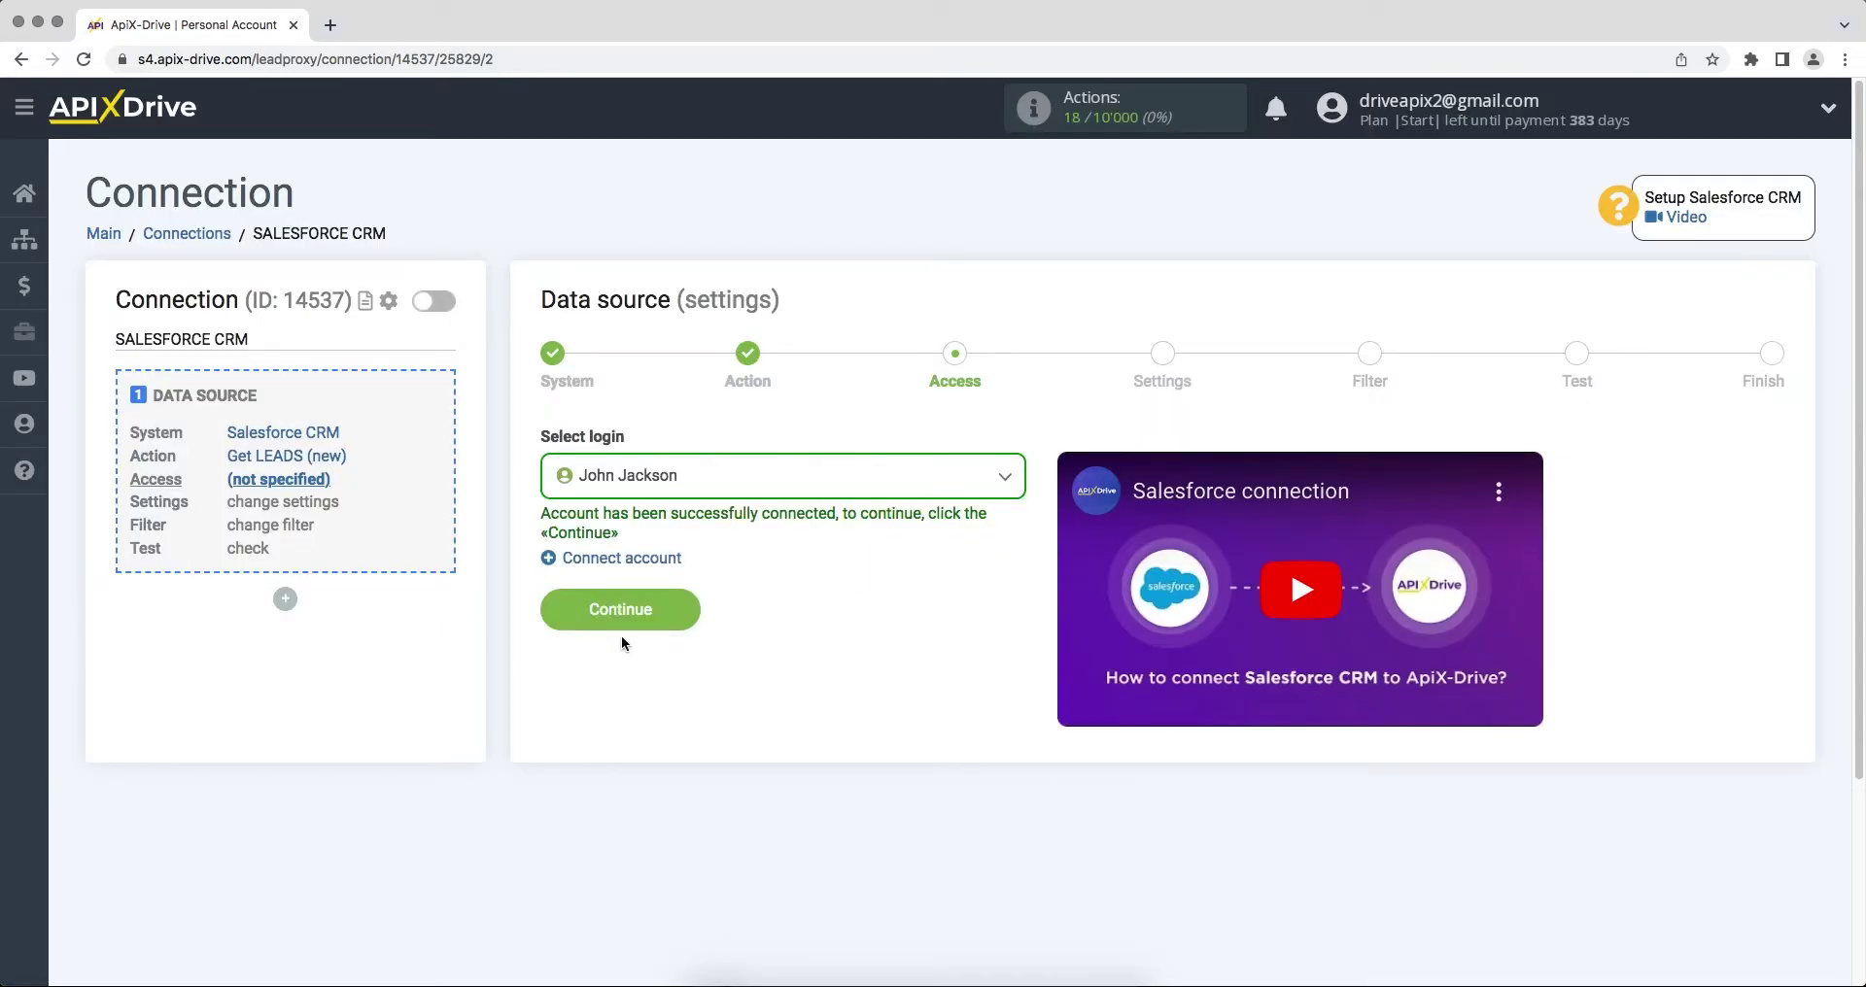
click(550, 608)
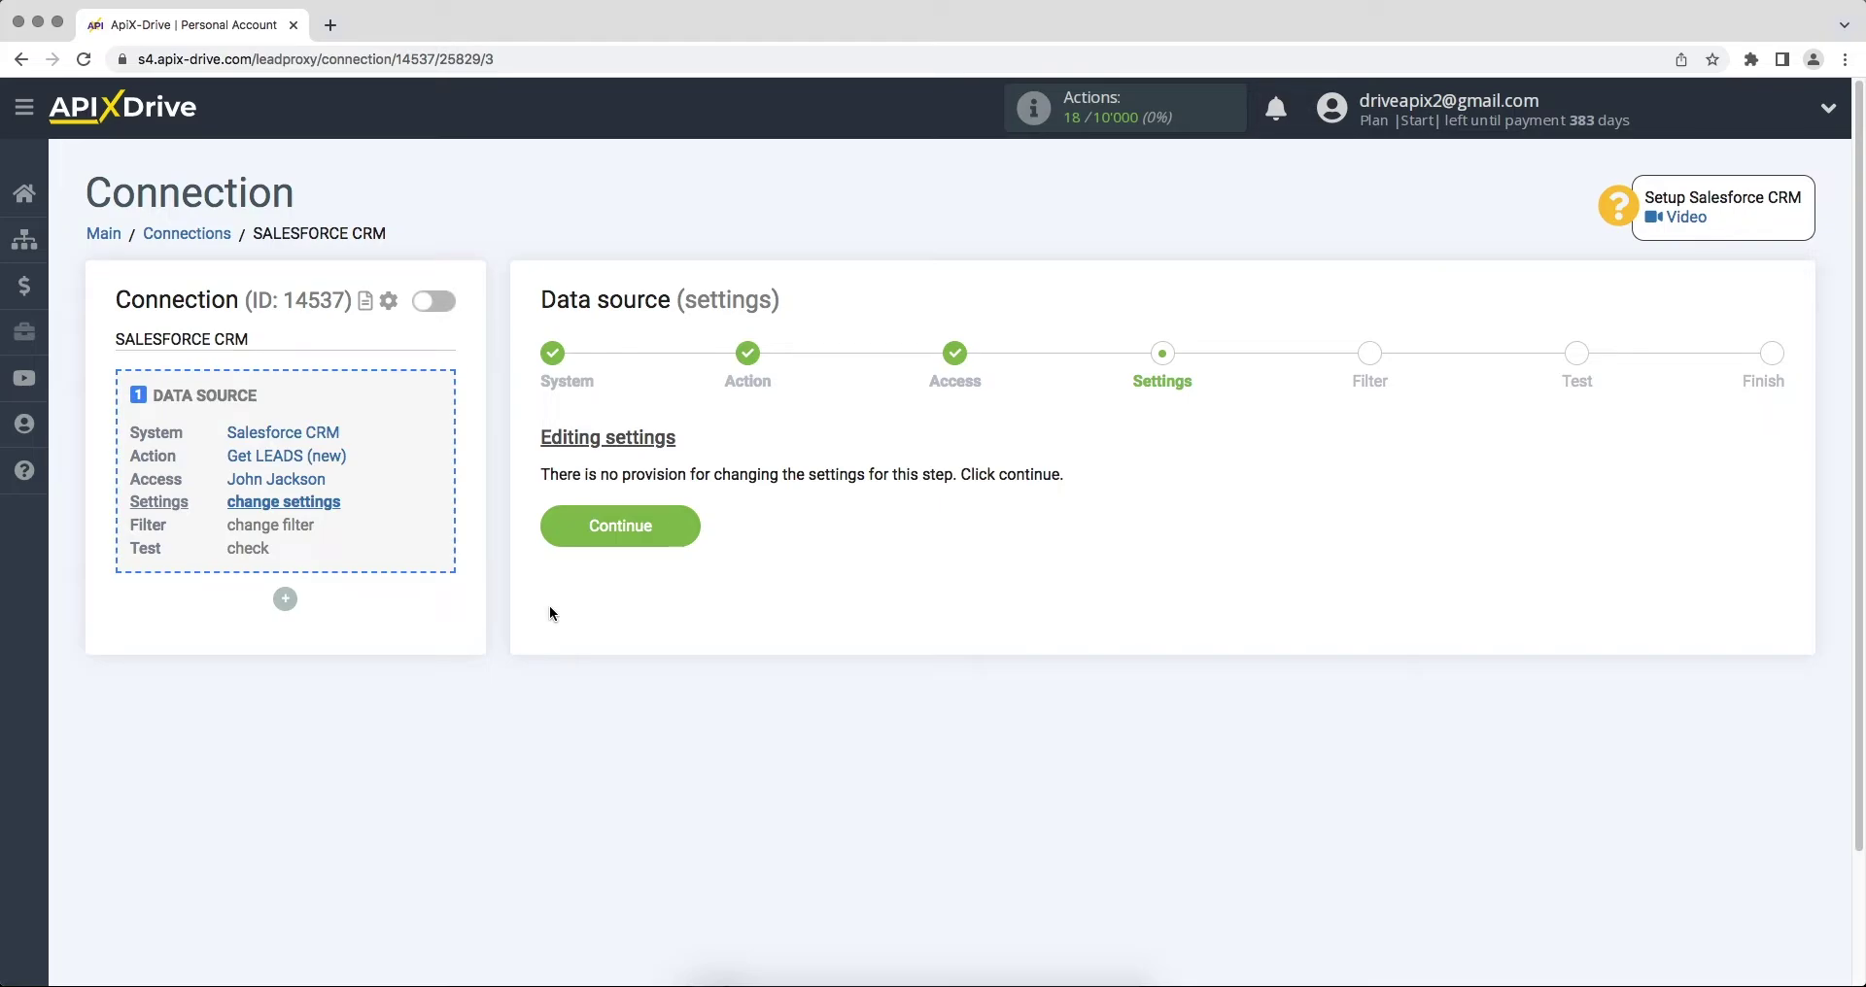
click(560, 540)
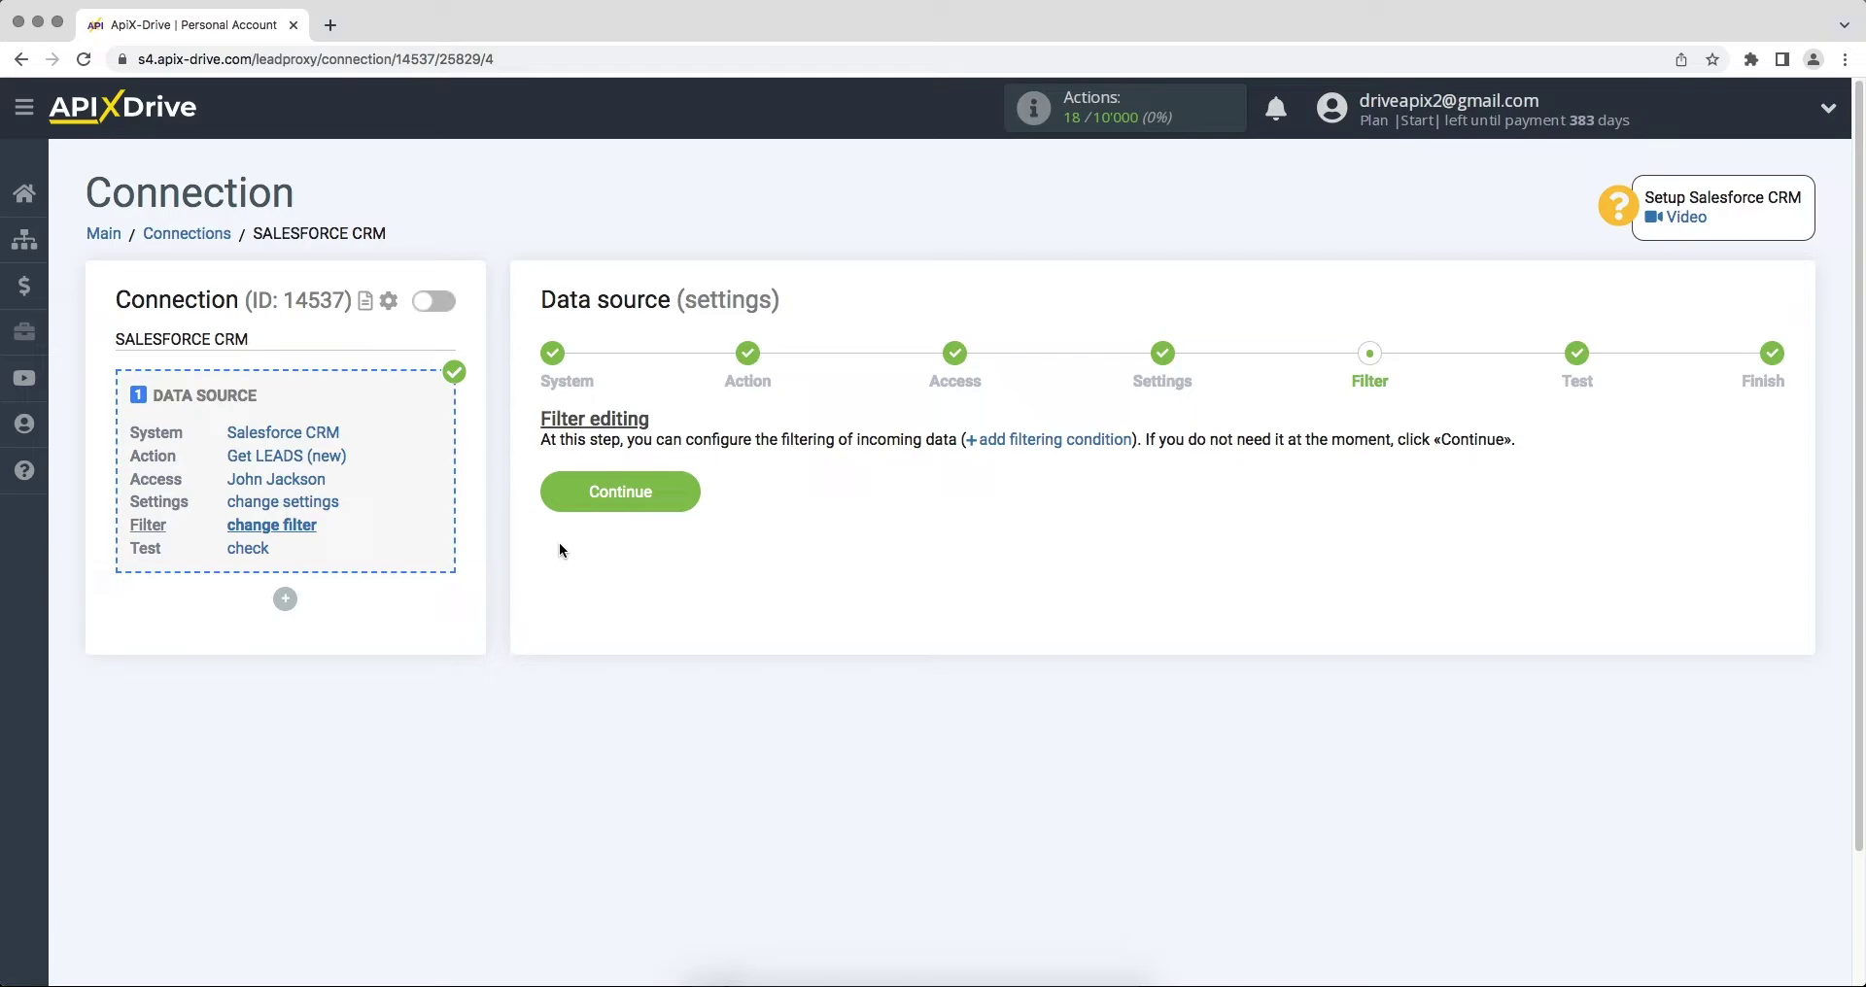
click(557, 499)
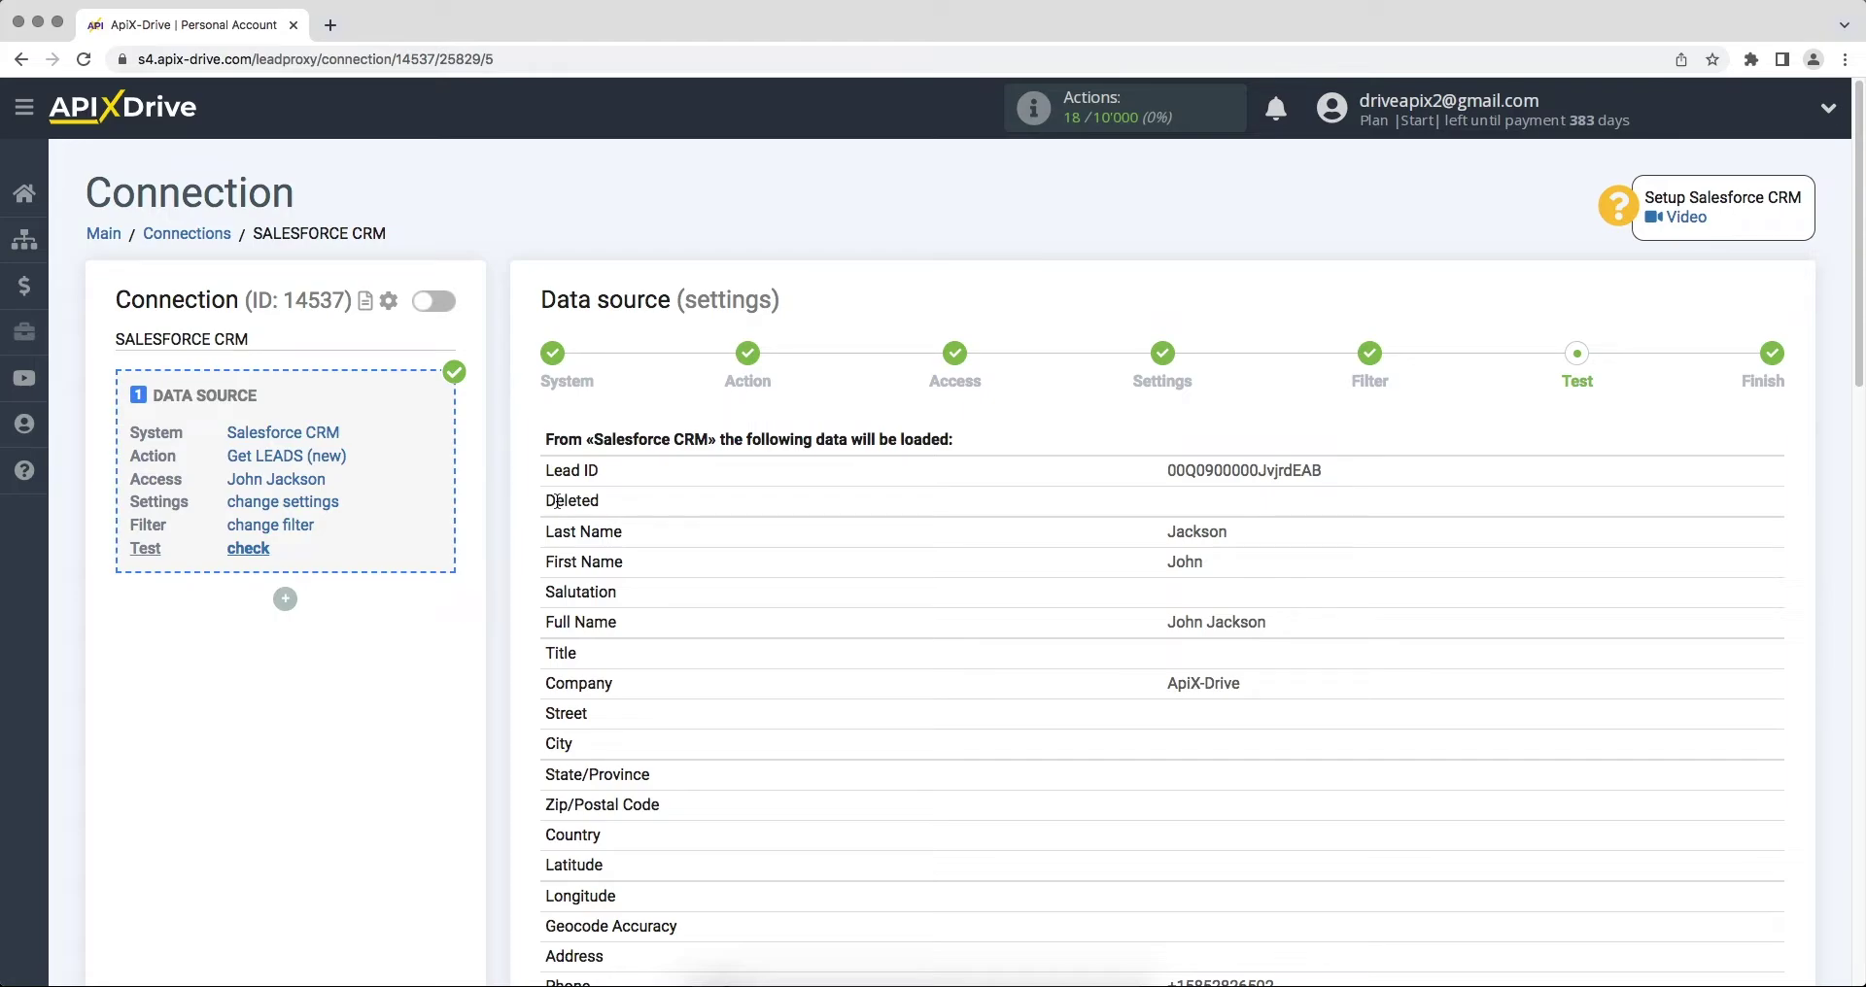
scroll(557, 499, down, 13)
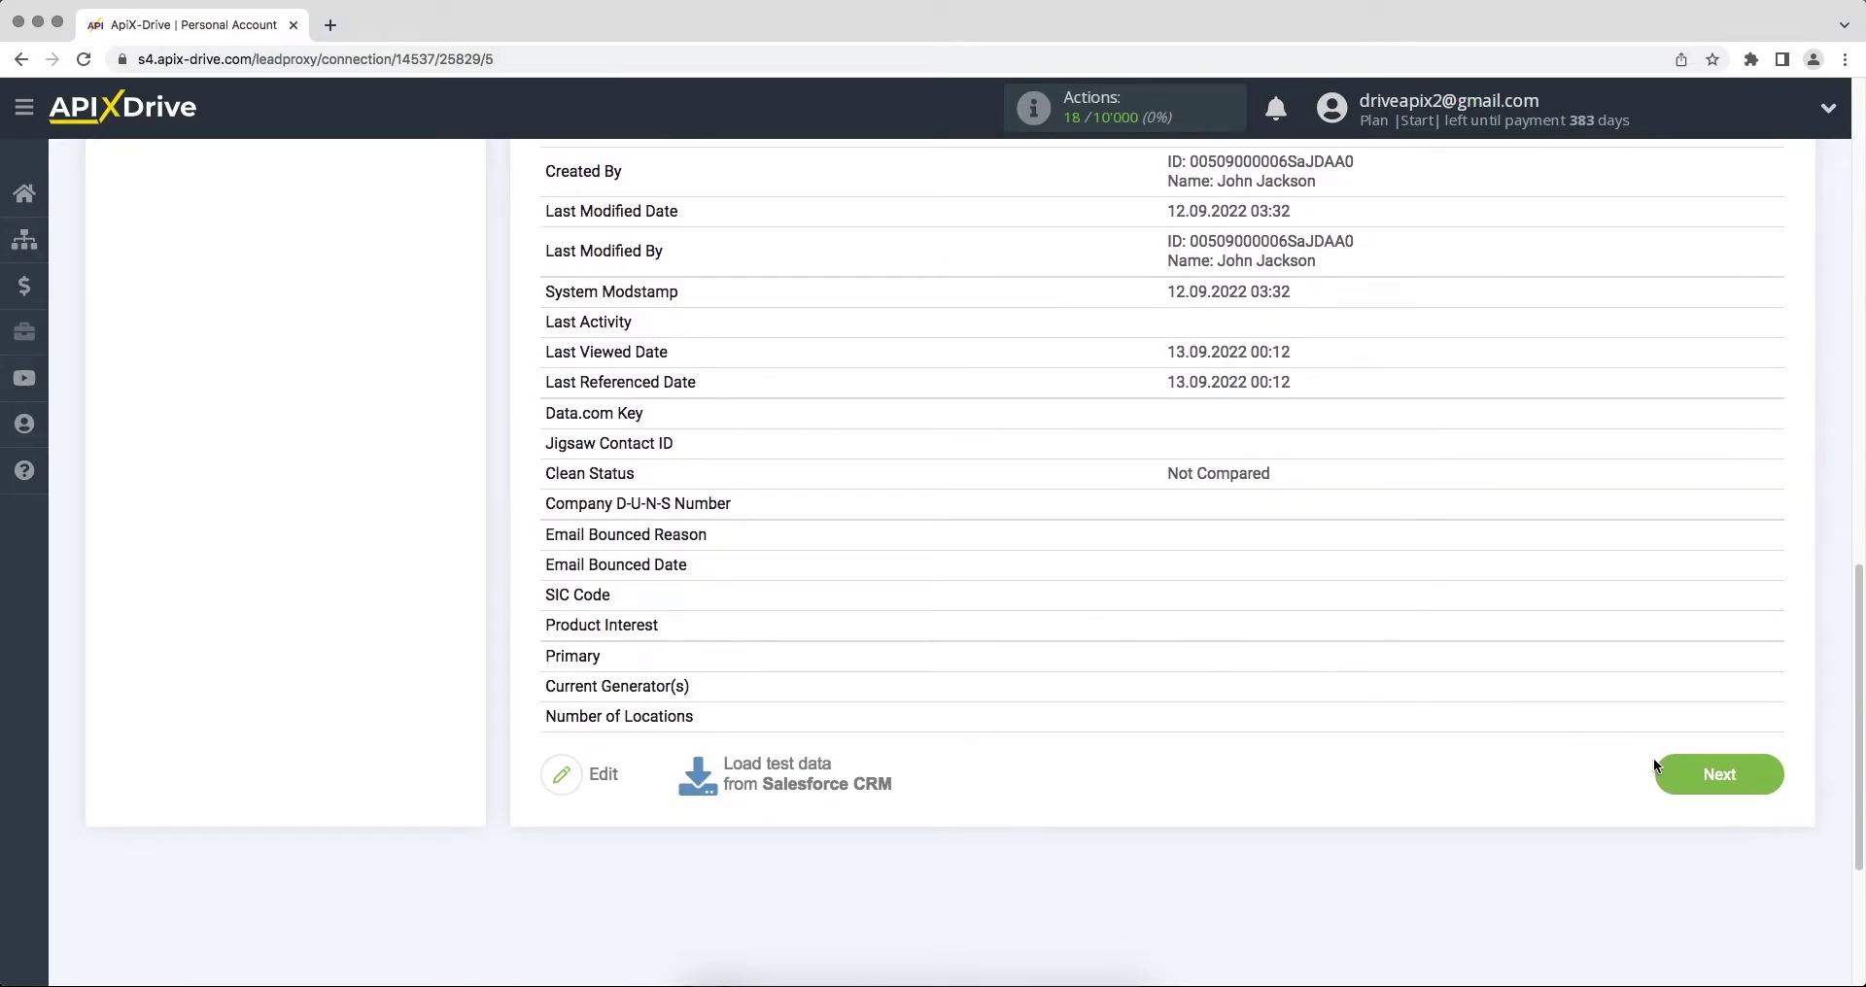
click(1662, 767)
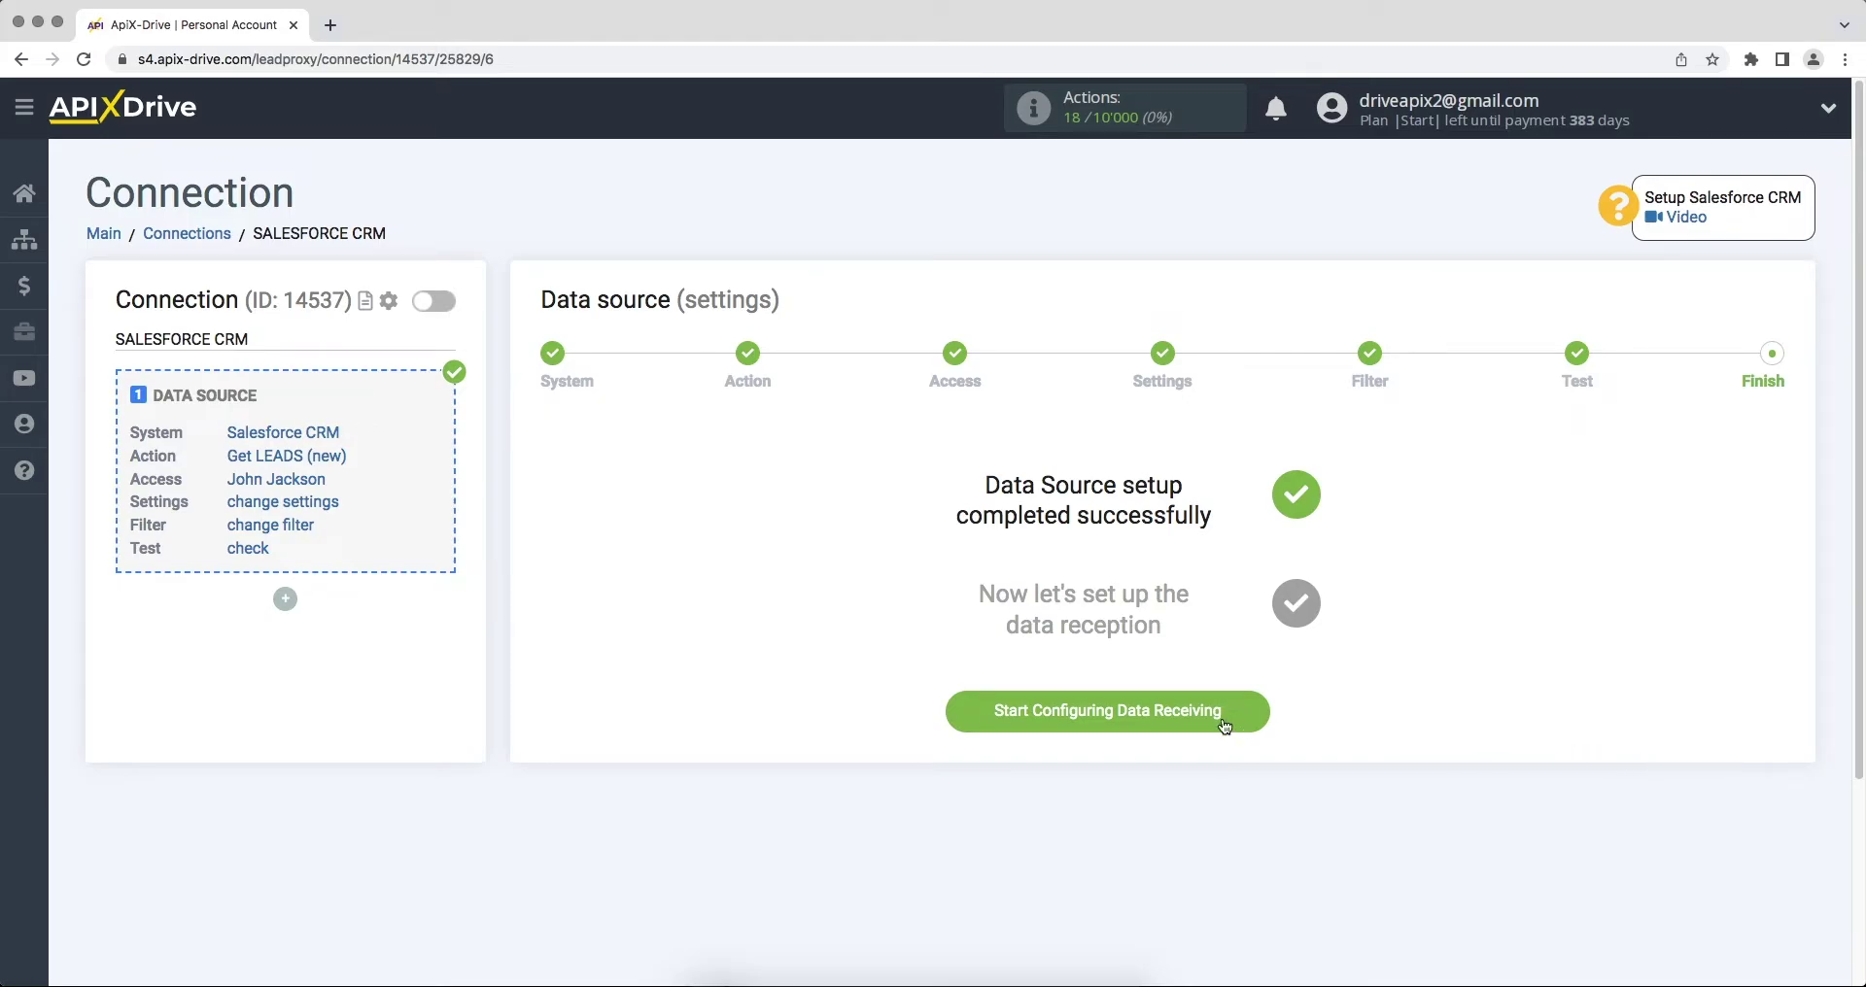
Choose Smartsheet as the data receiving system
click(1020, 719)
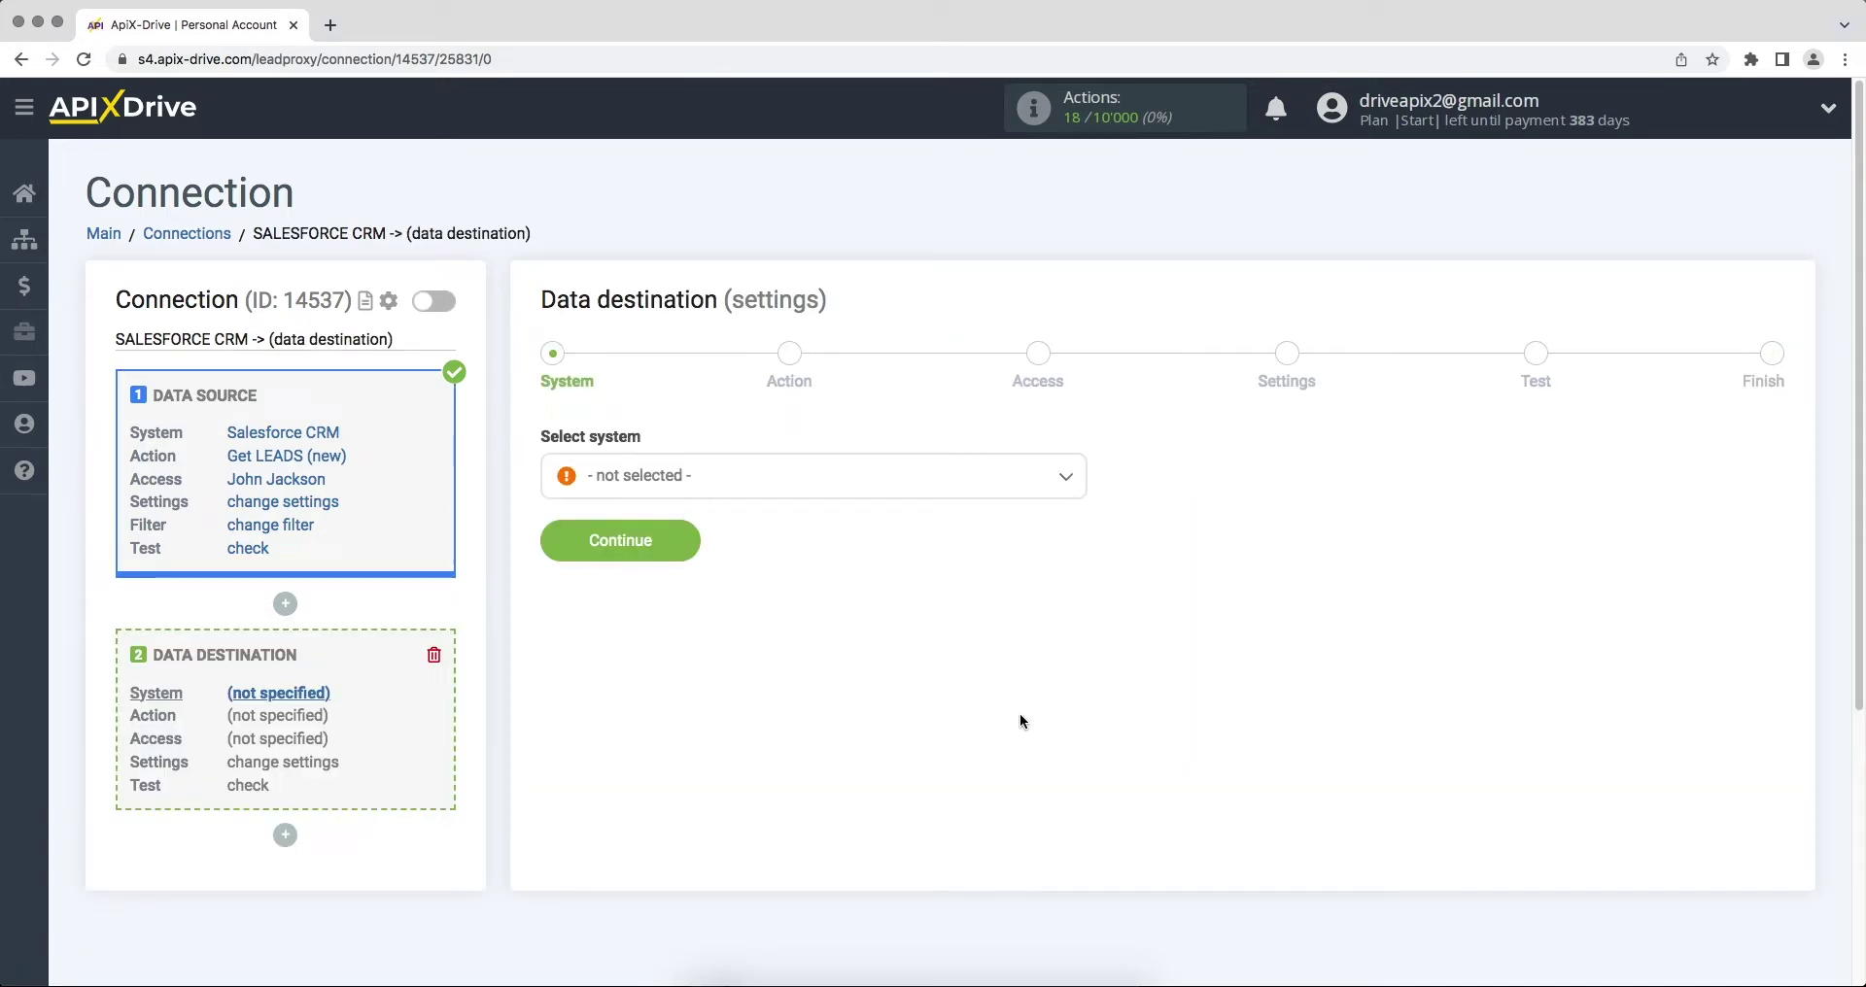
click(981, 481)
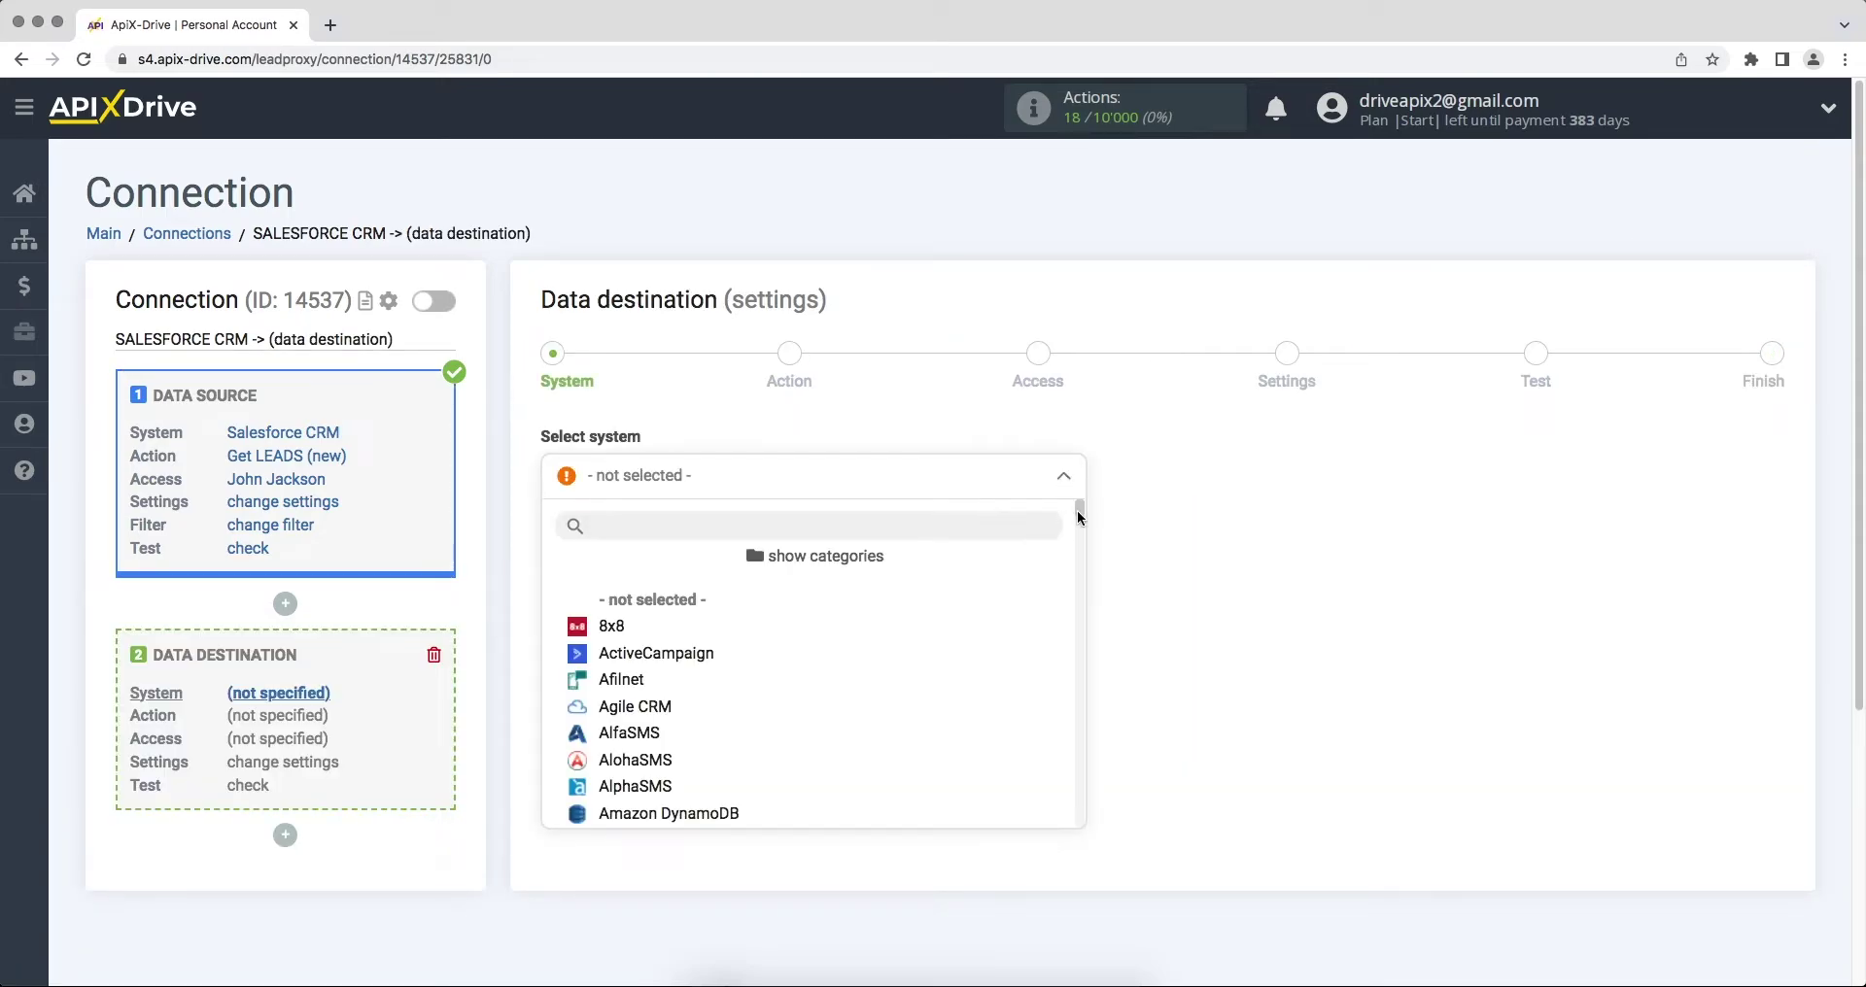
drag(1079, 512, 1088, 738)
click(668, 713)
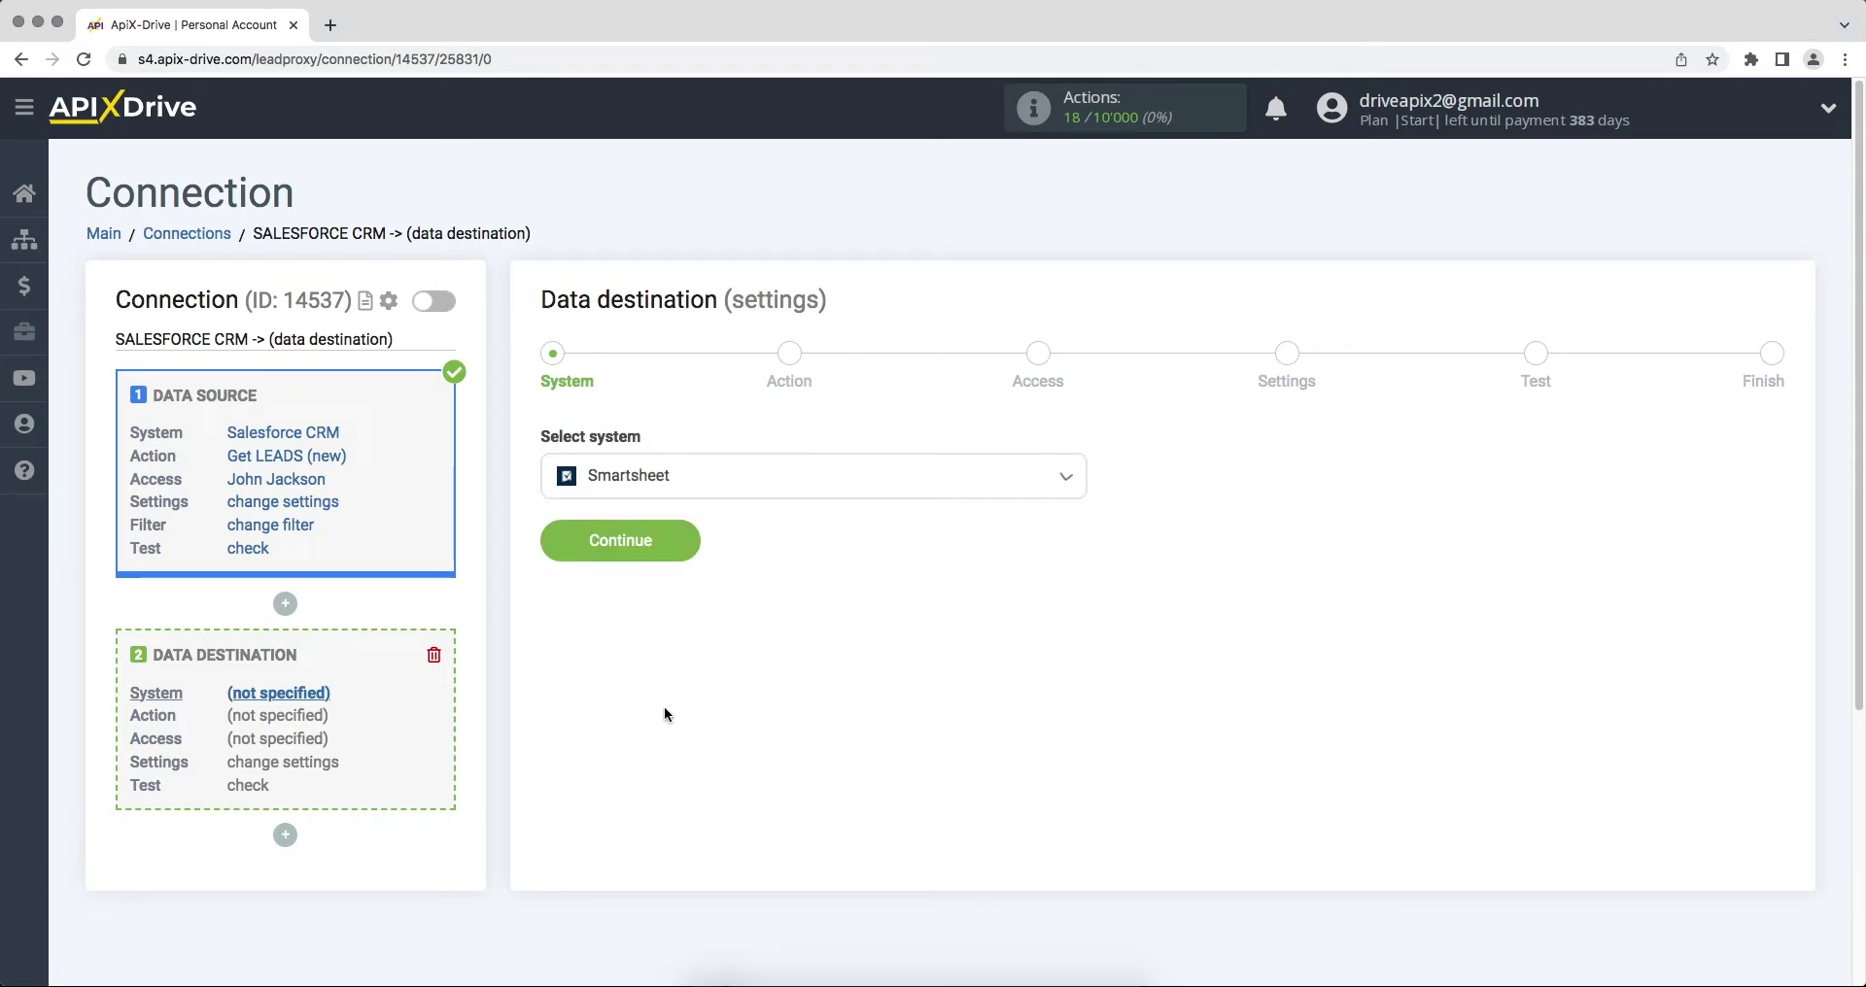
click(560, 556)
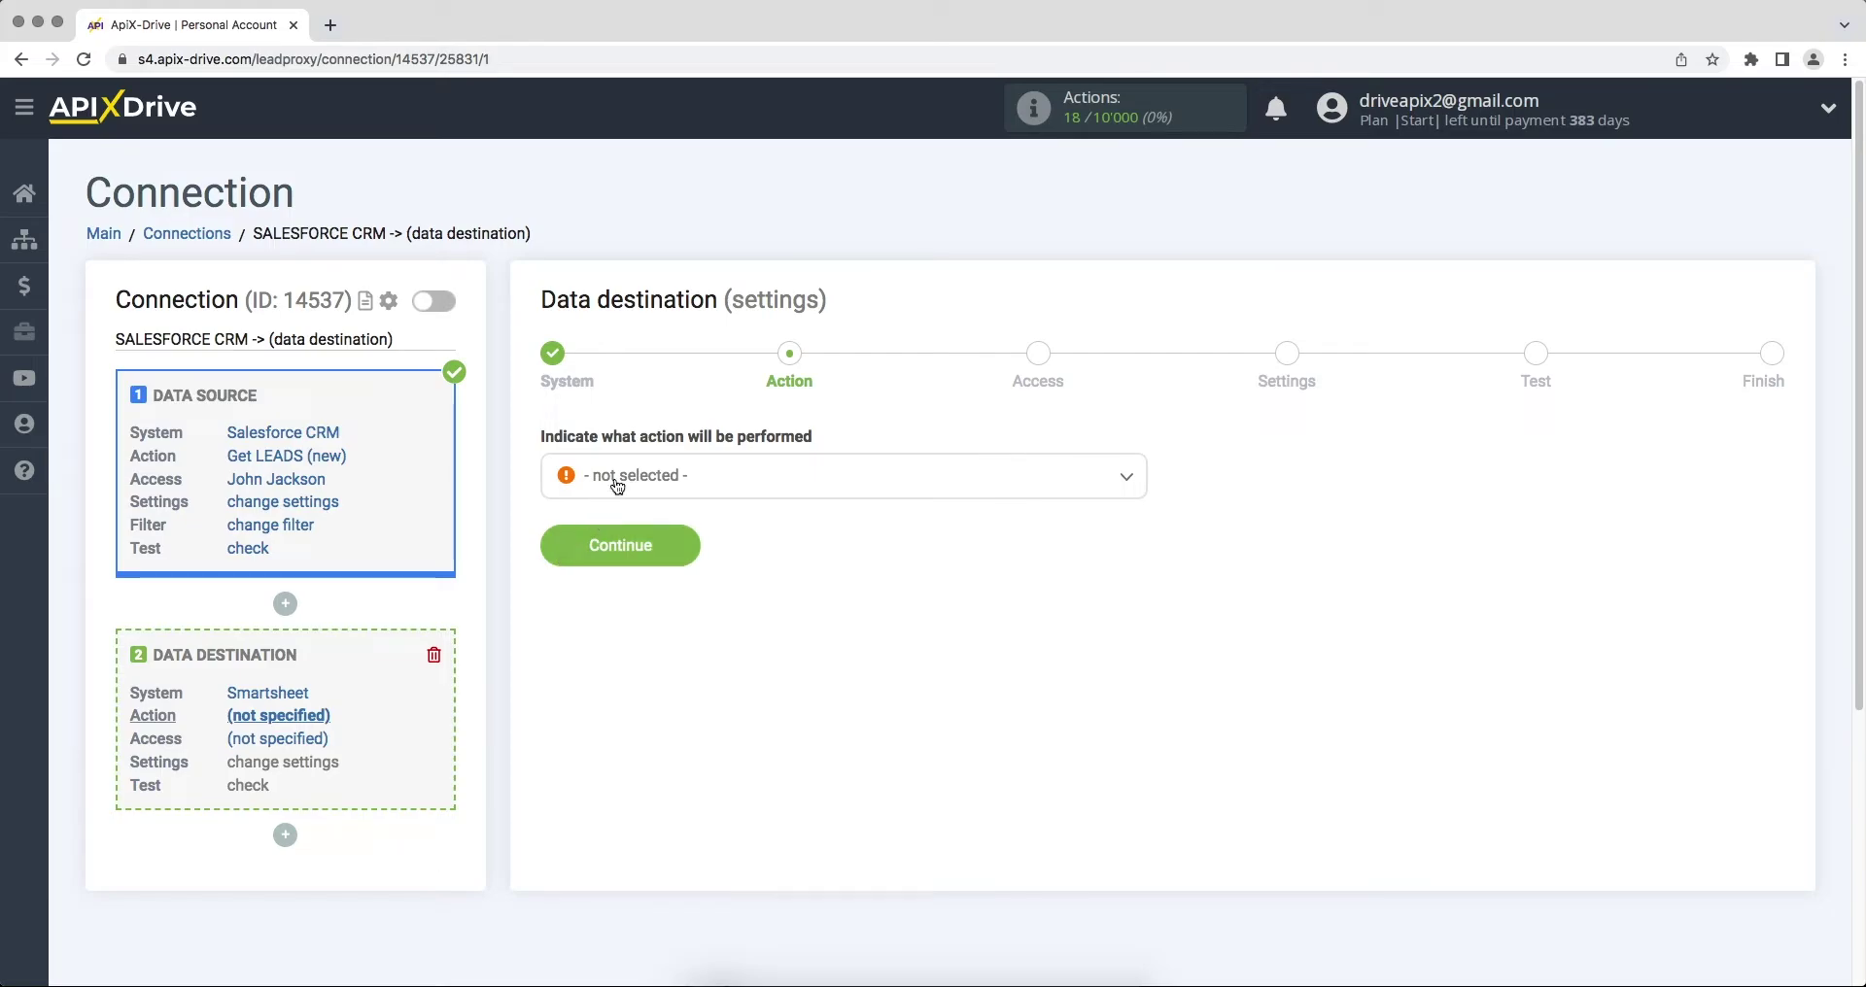
Set the destination action to Add ROW and begin connecting a Smartsheet account
click(616, 476)
click(612, 595)
click(580, 569)
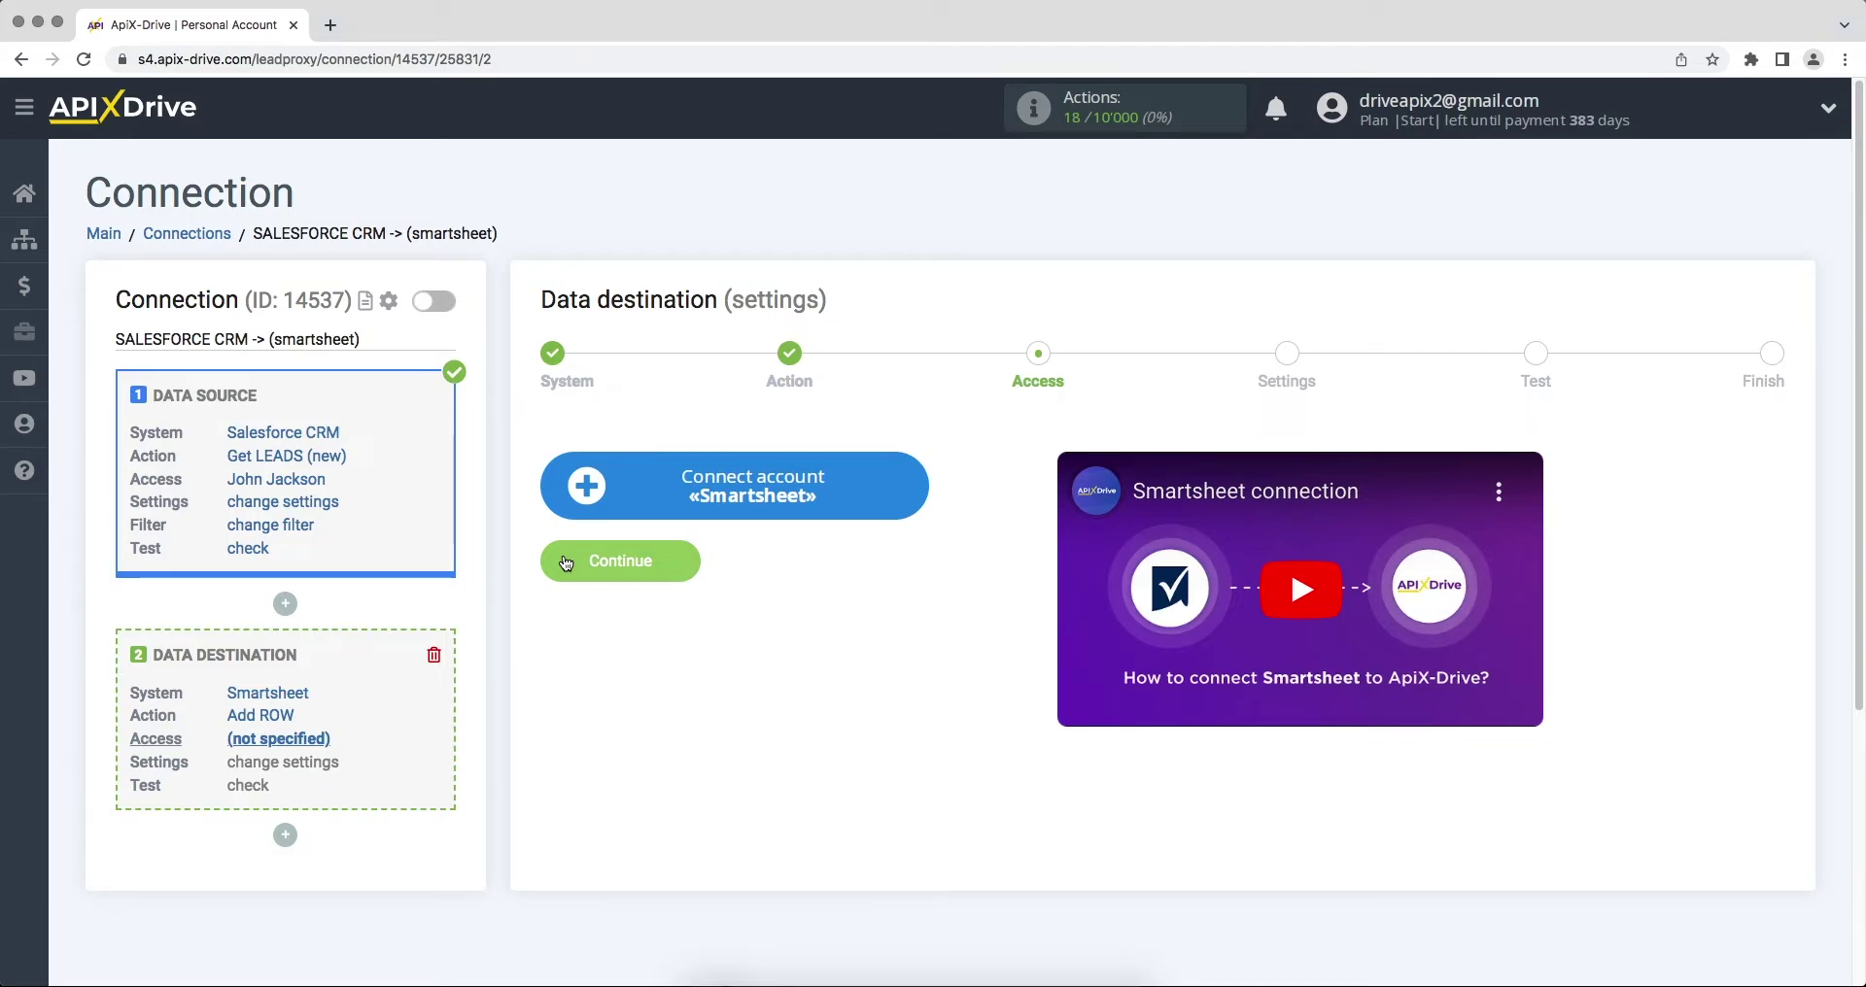
click(571, 503)
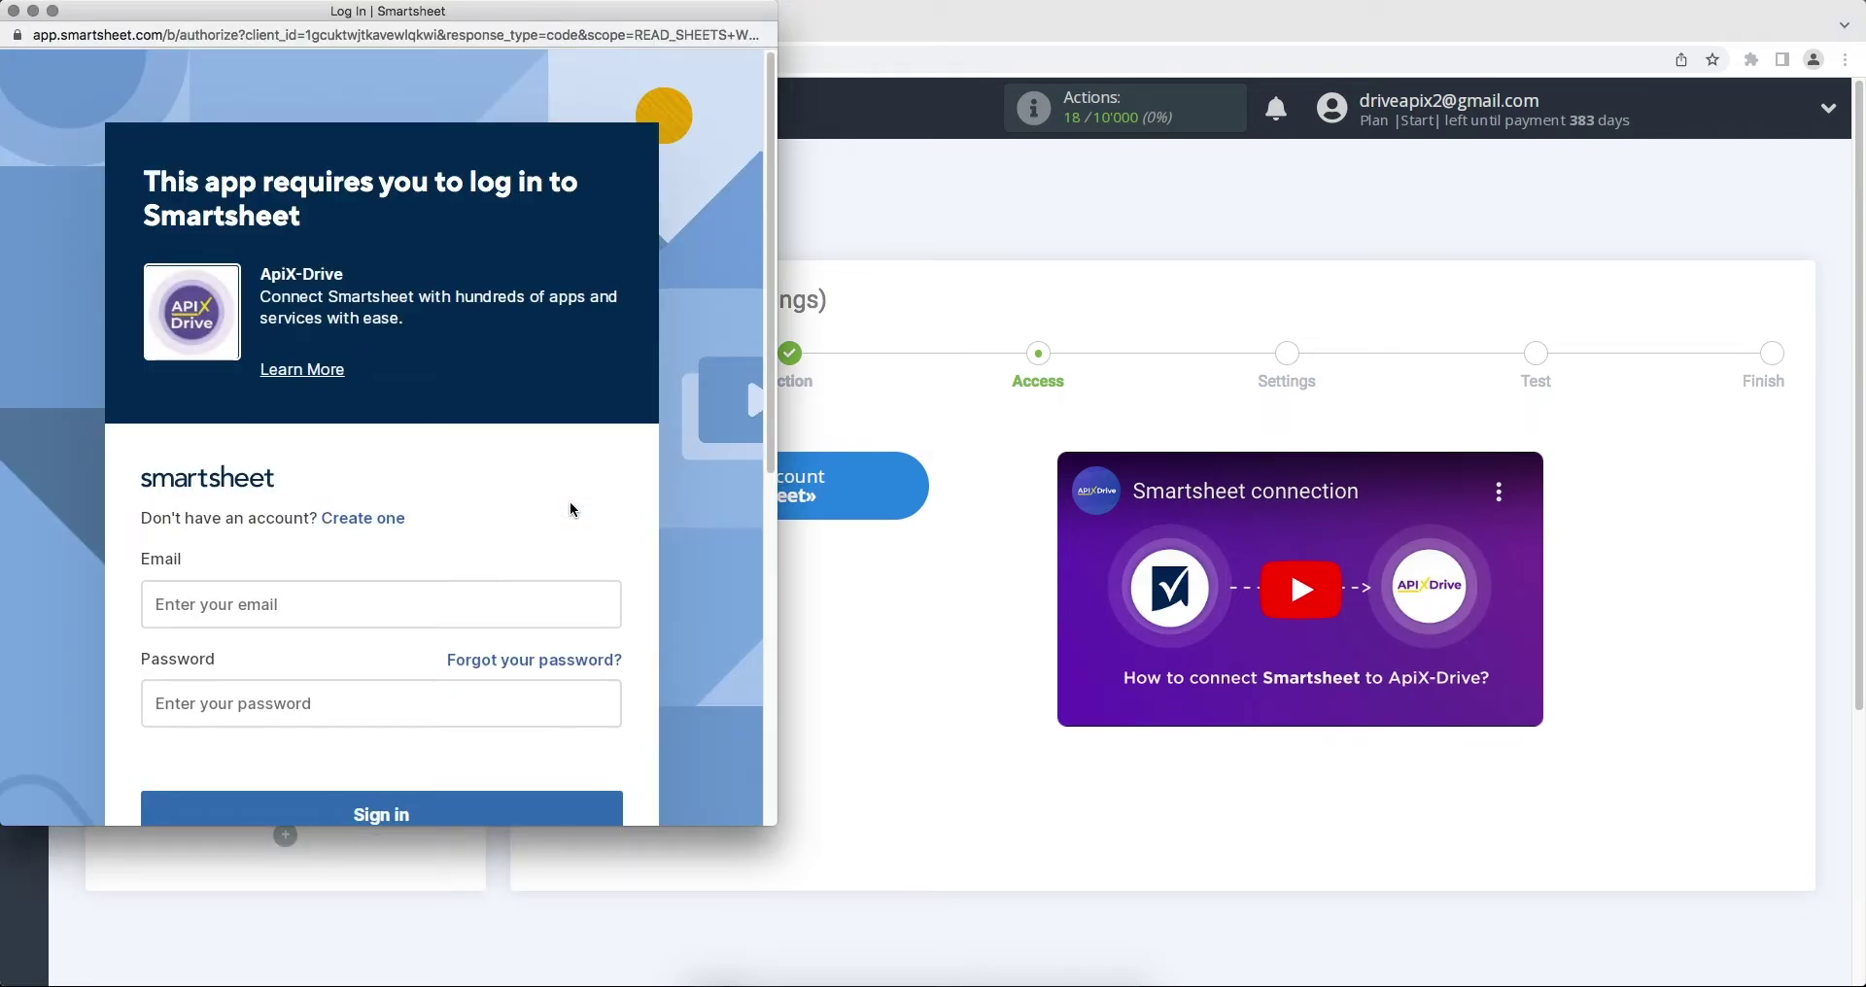
Sign in to Smartsheet with the account e-mail and password, then allow ApiX-Drive access
click(478, 597)
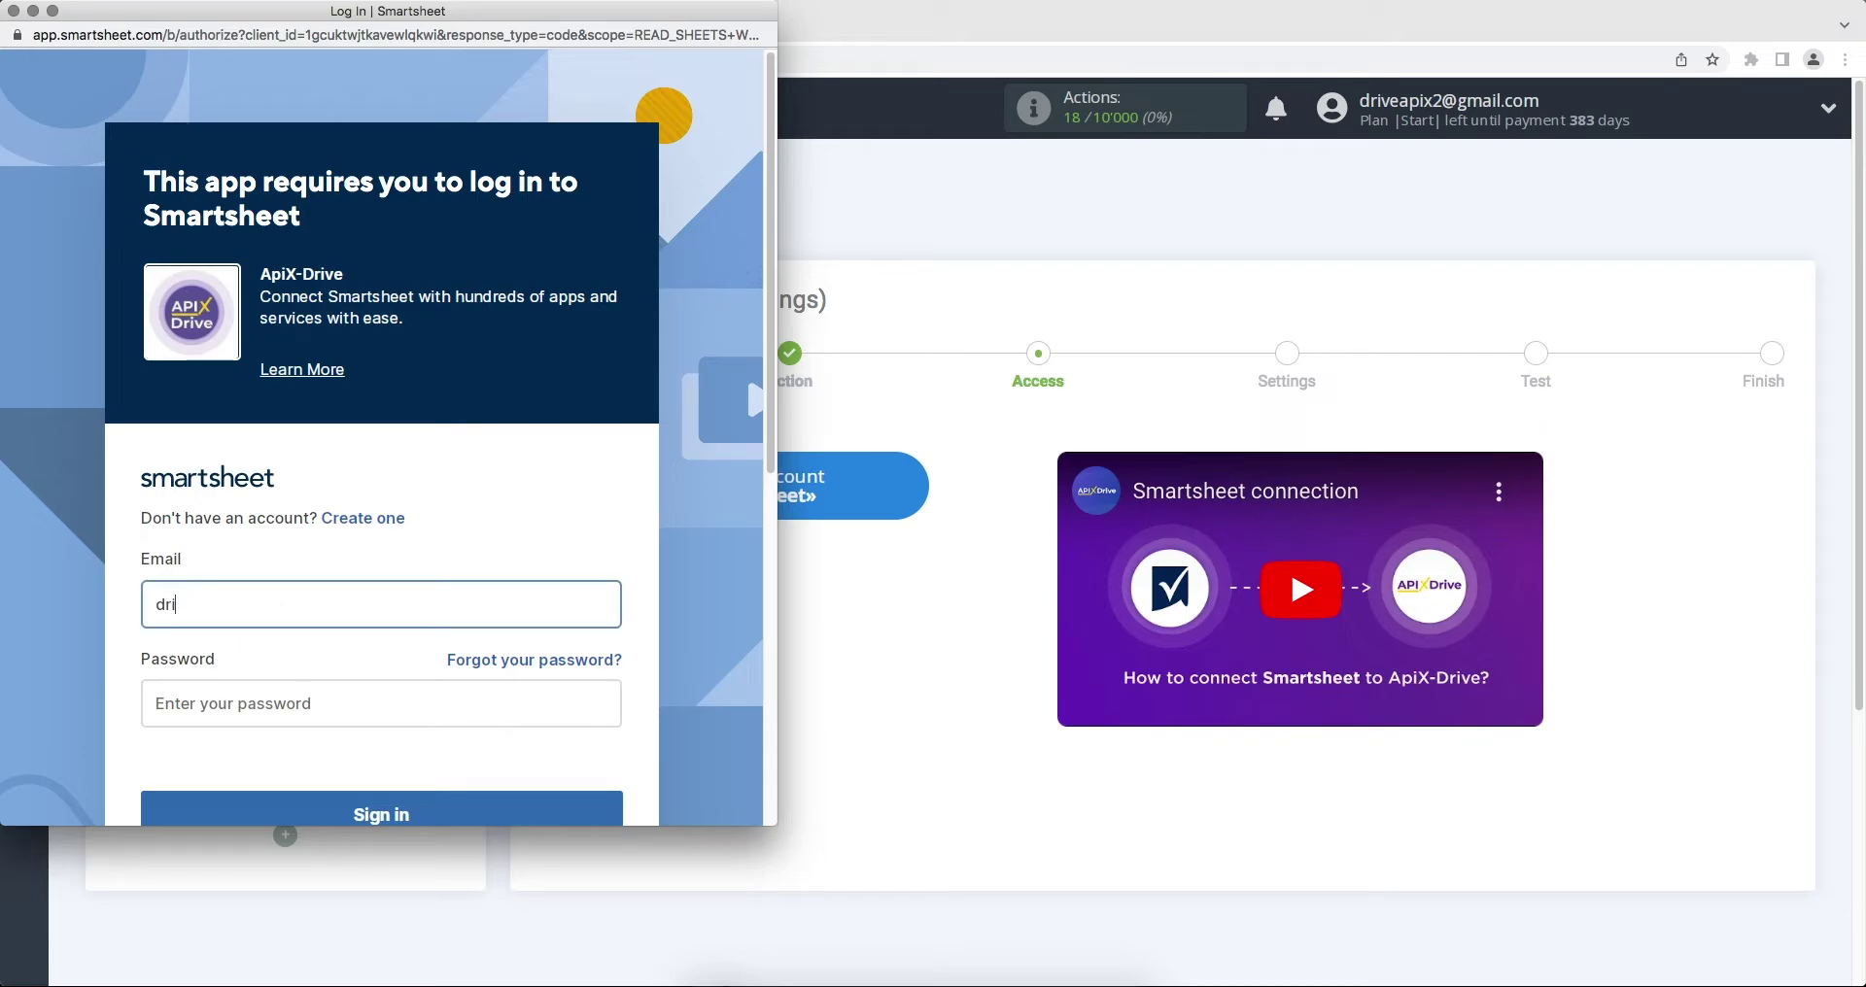
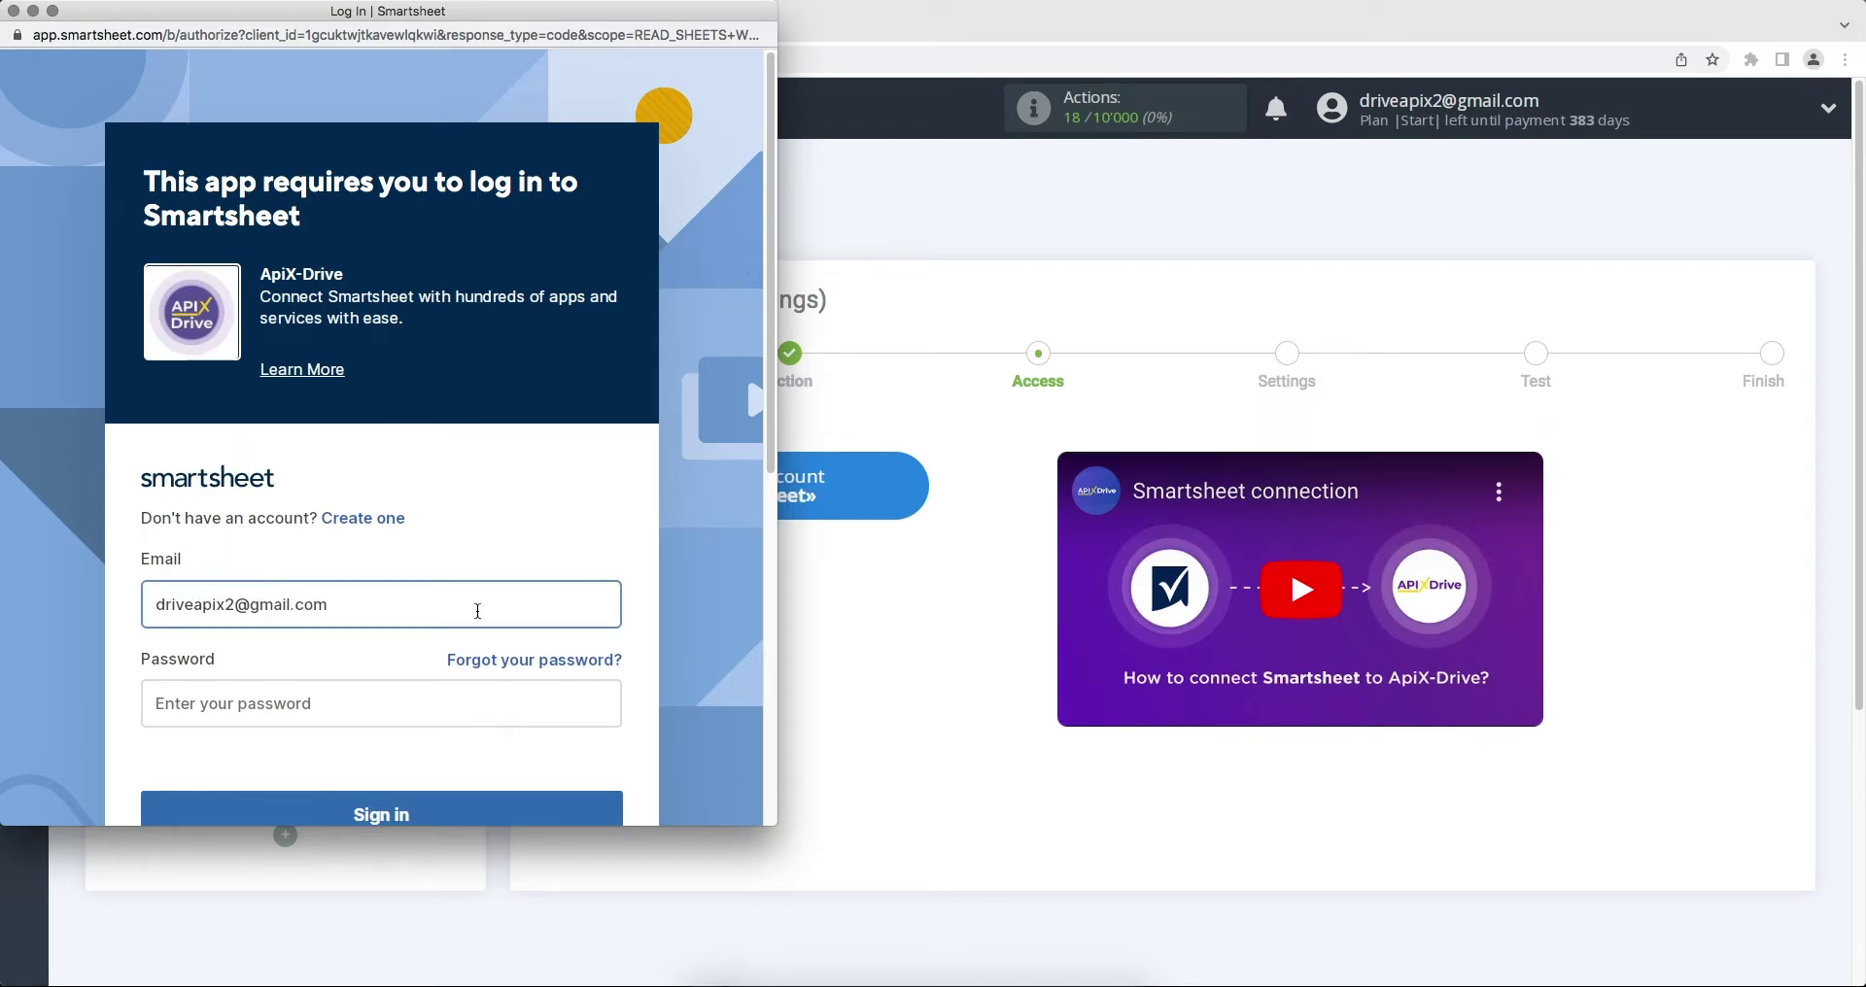
click(472, 694)
text(••••••••)
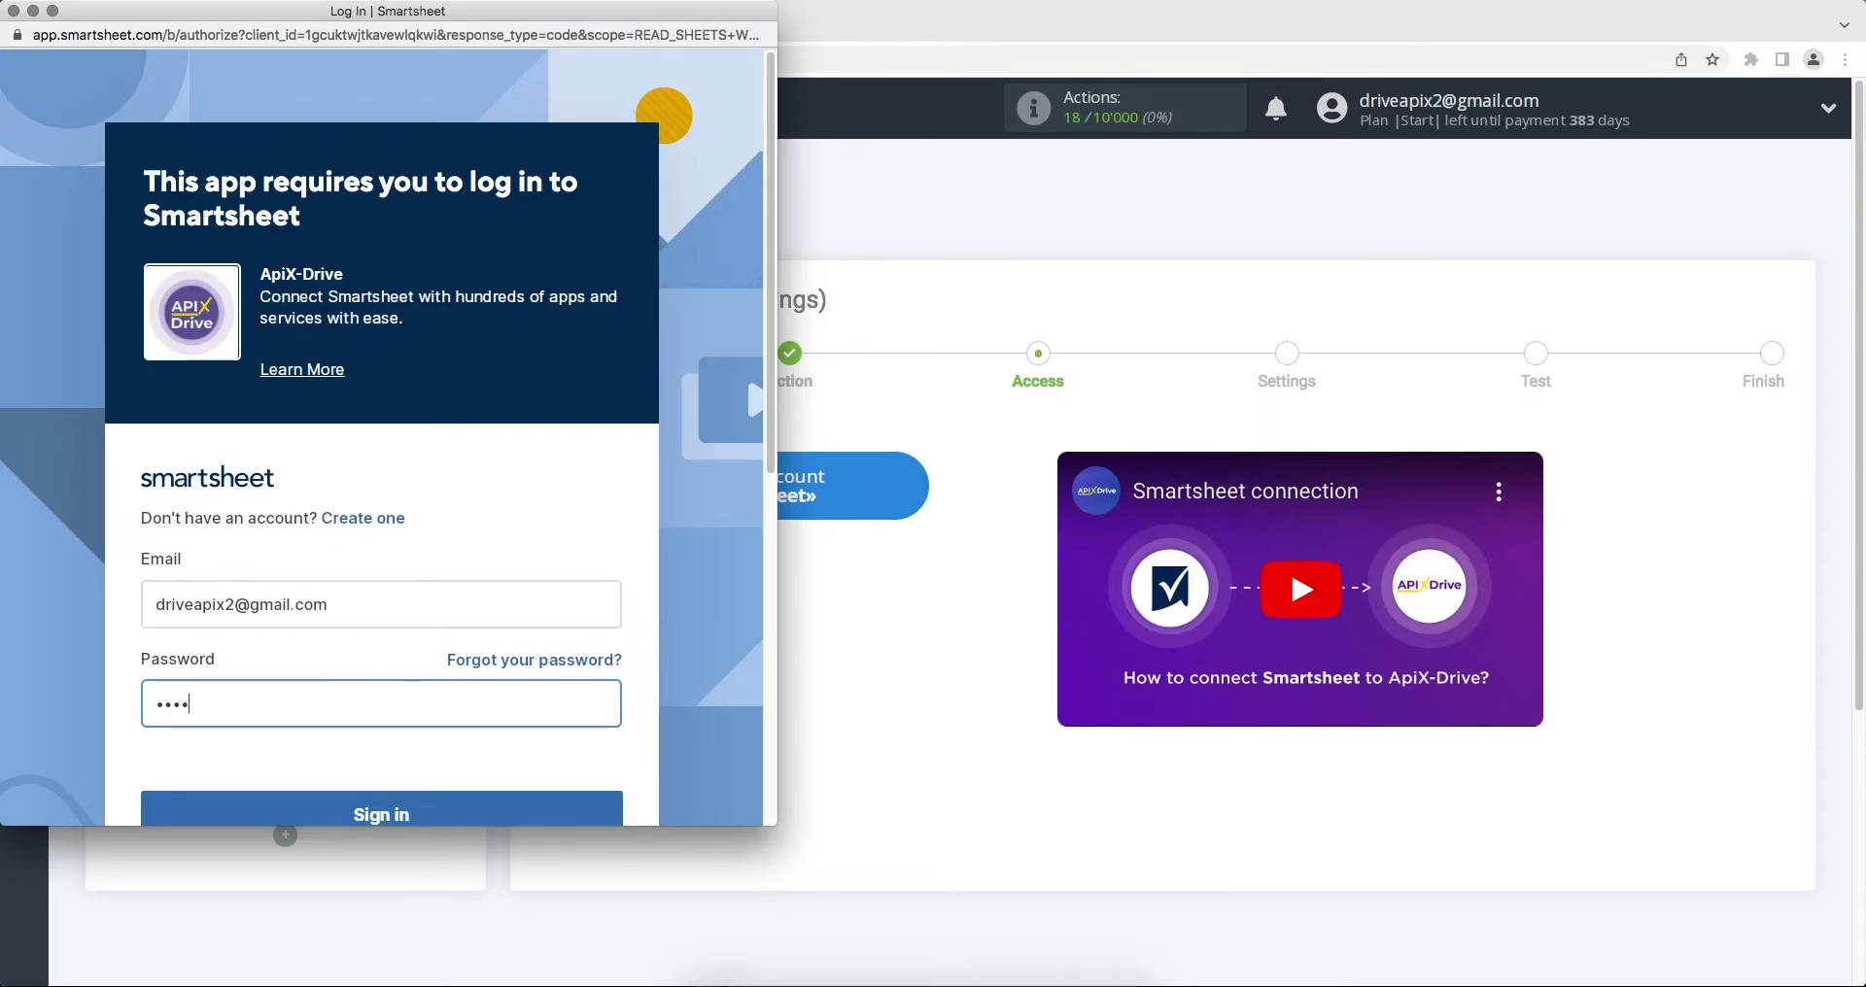
text(••••)
scroll(388, 437, down, 1)
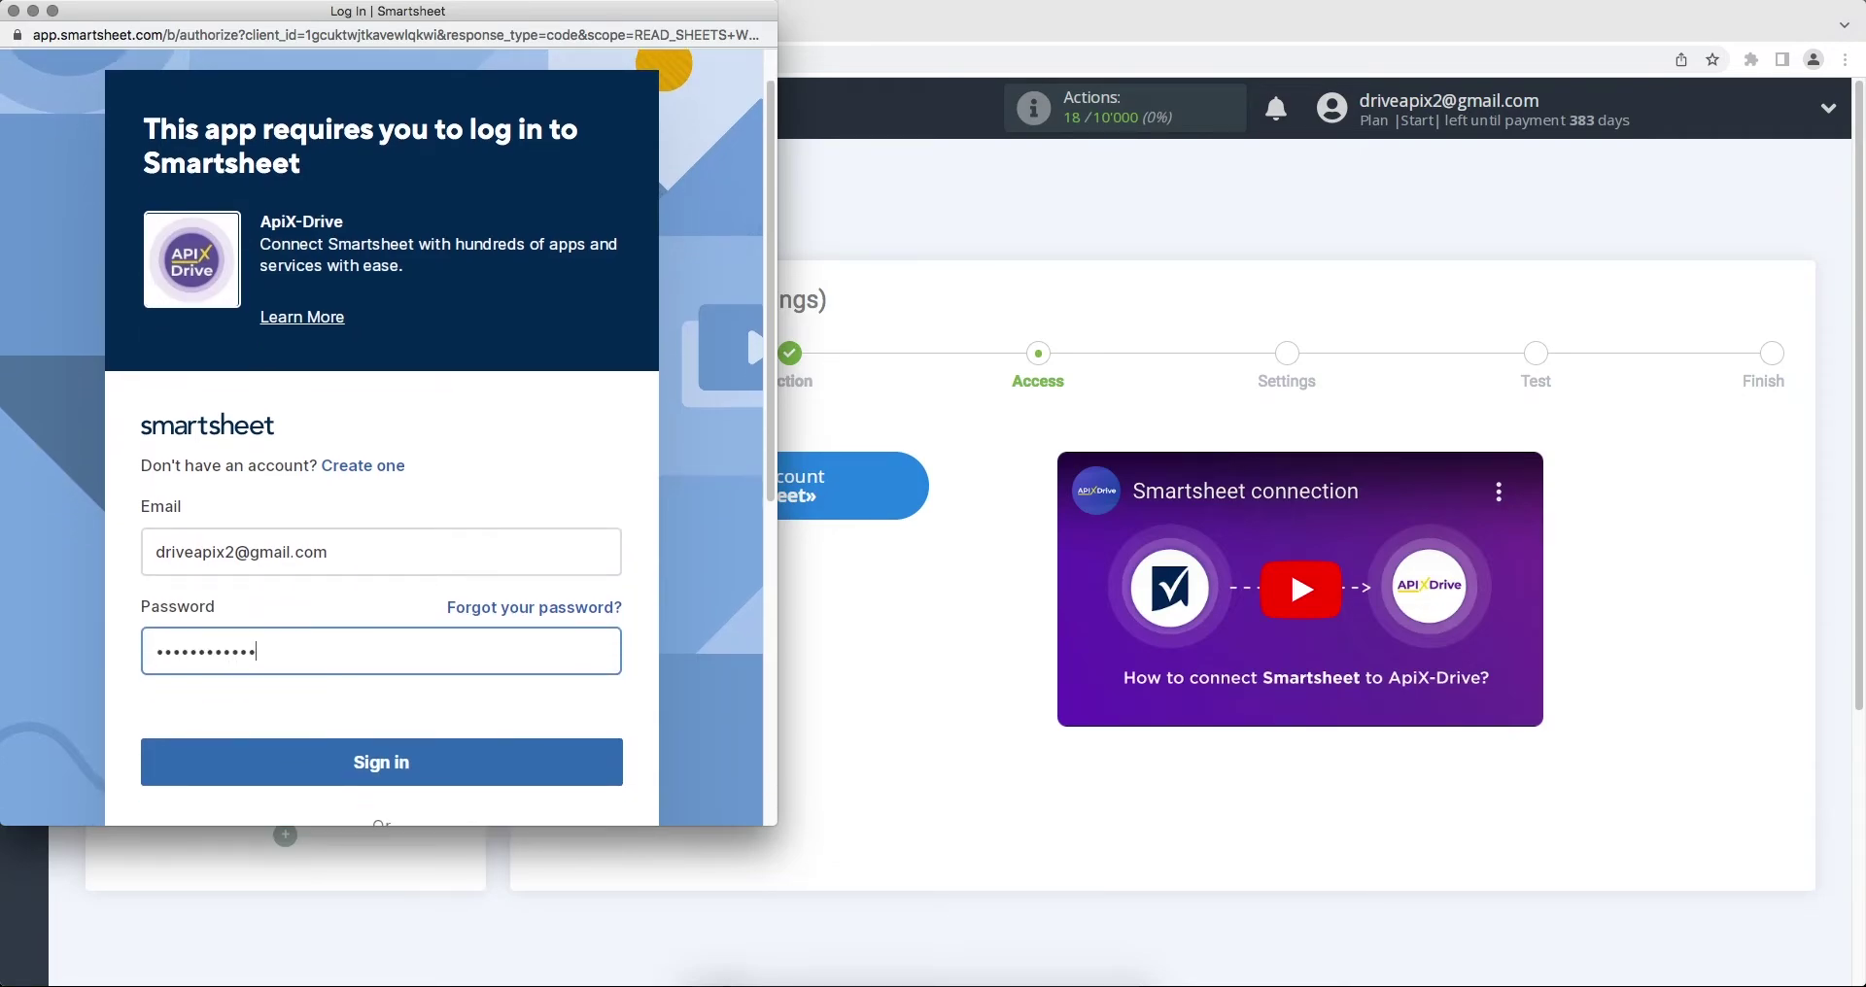
click(481, 762)
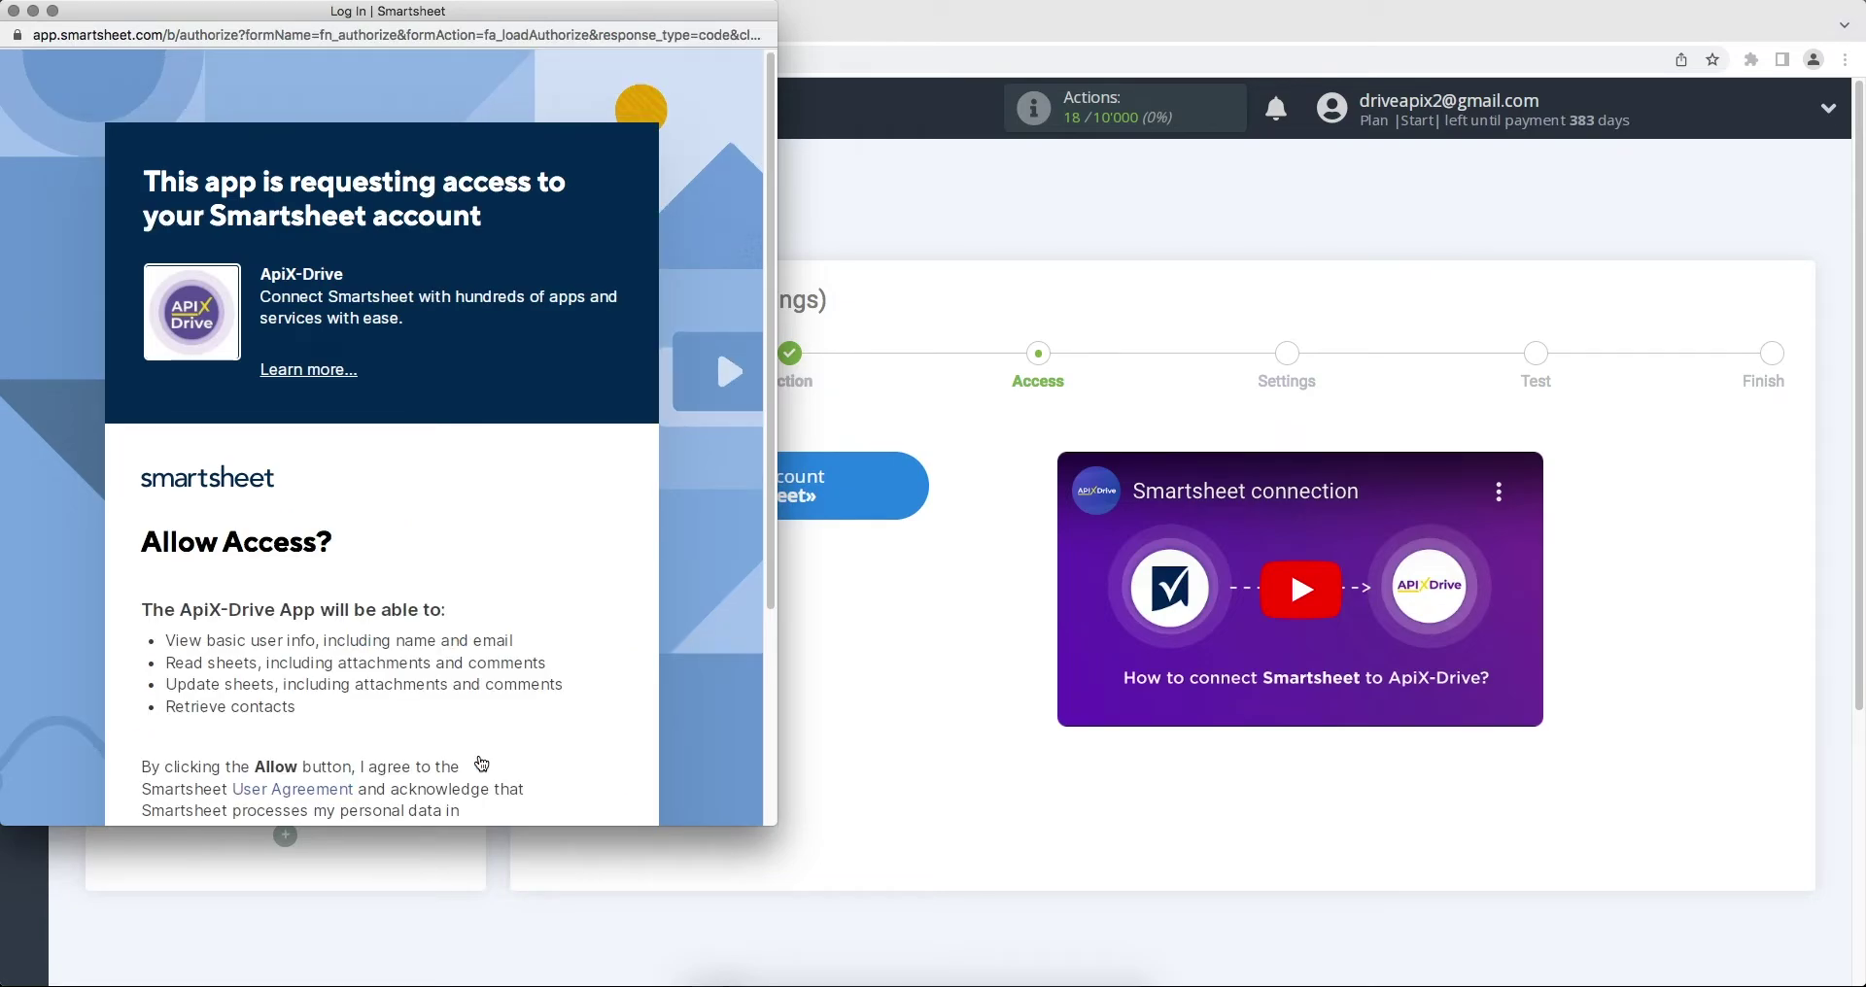
scroll(481, 762, down, 5)
click(439, 697)
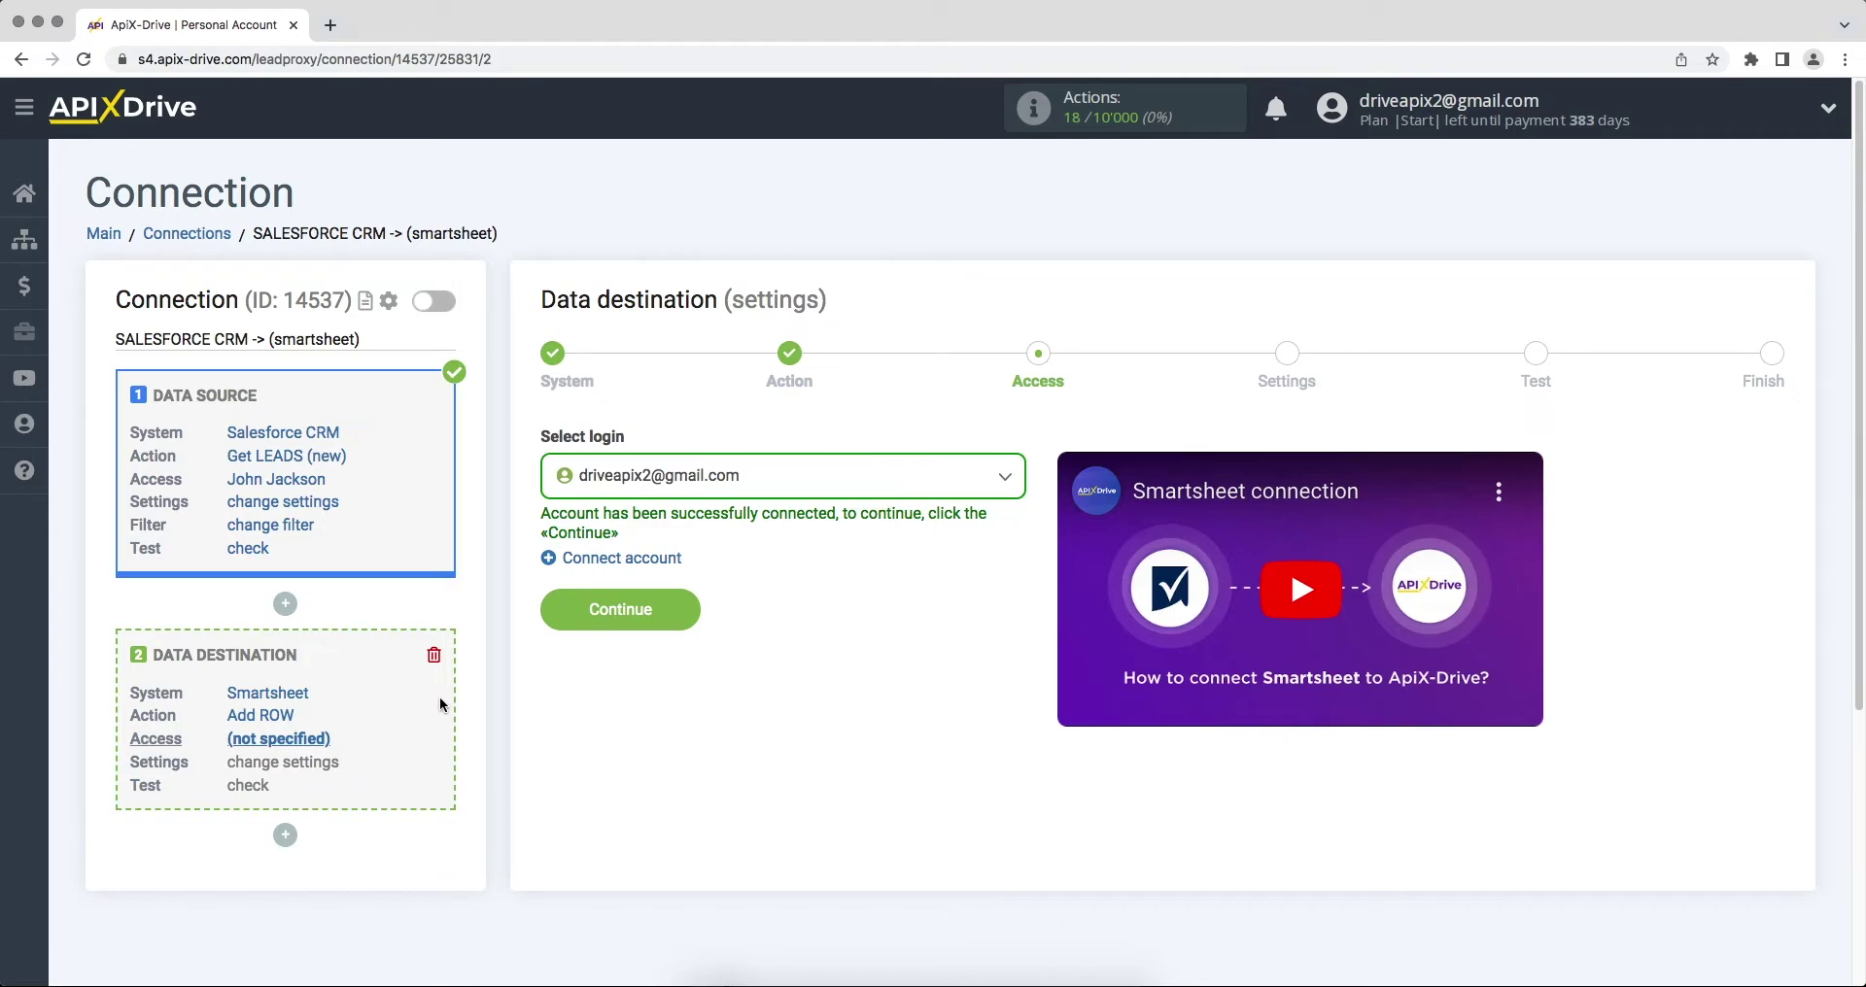
Select the connected Smartsheet account as the login and continue to Settings
click(583, 479)
click(597, 624)
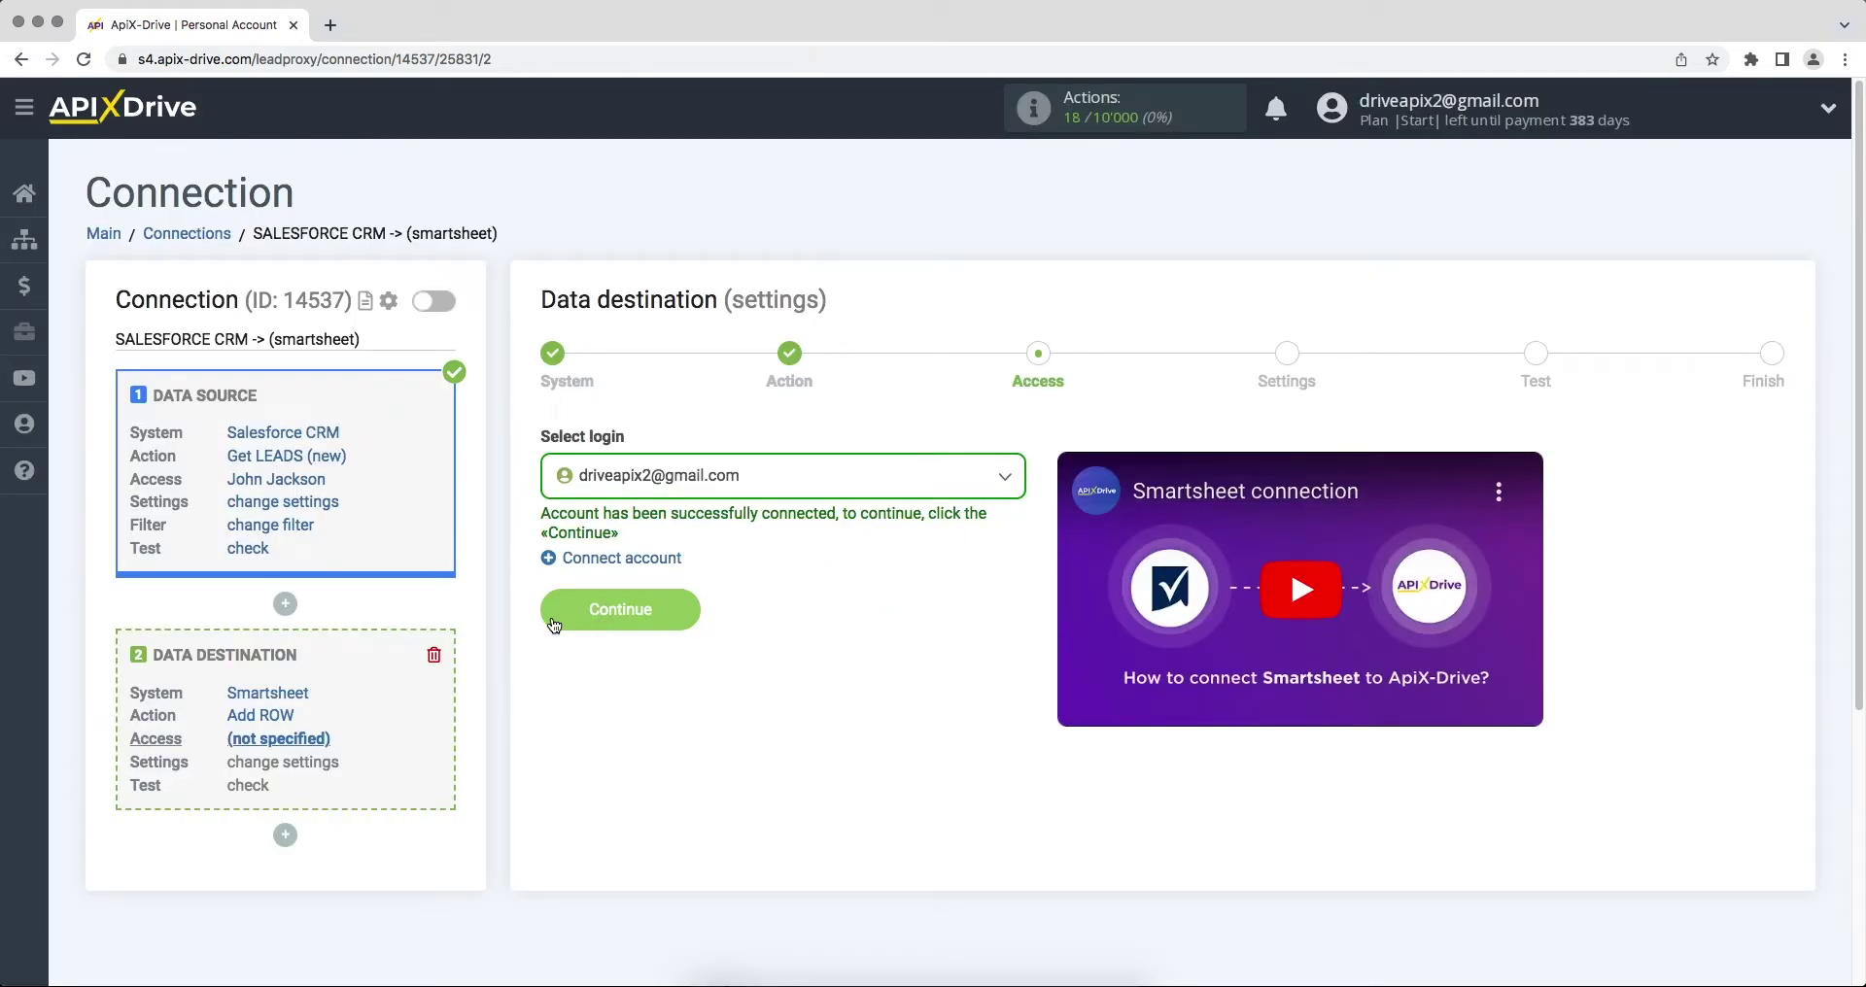
click(552, 606)
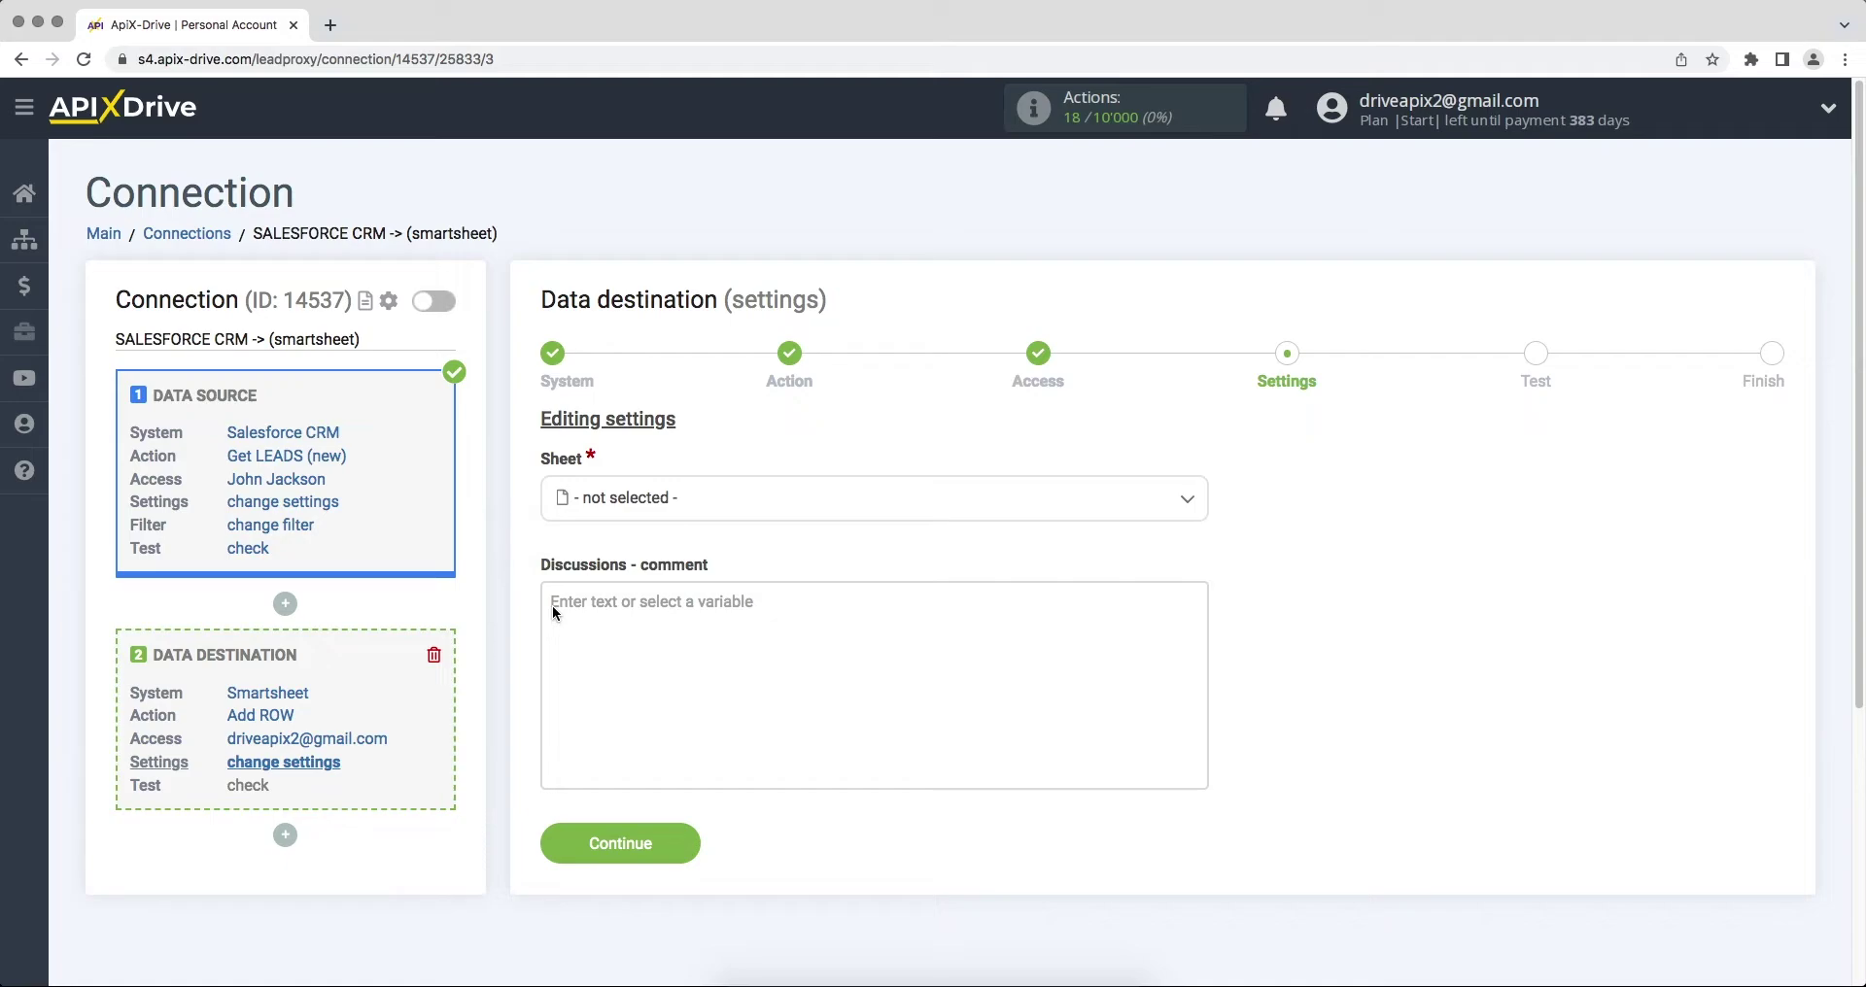
Choose the ApiX-Drive sheet as the Smartsheet destination
click(604, 498)
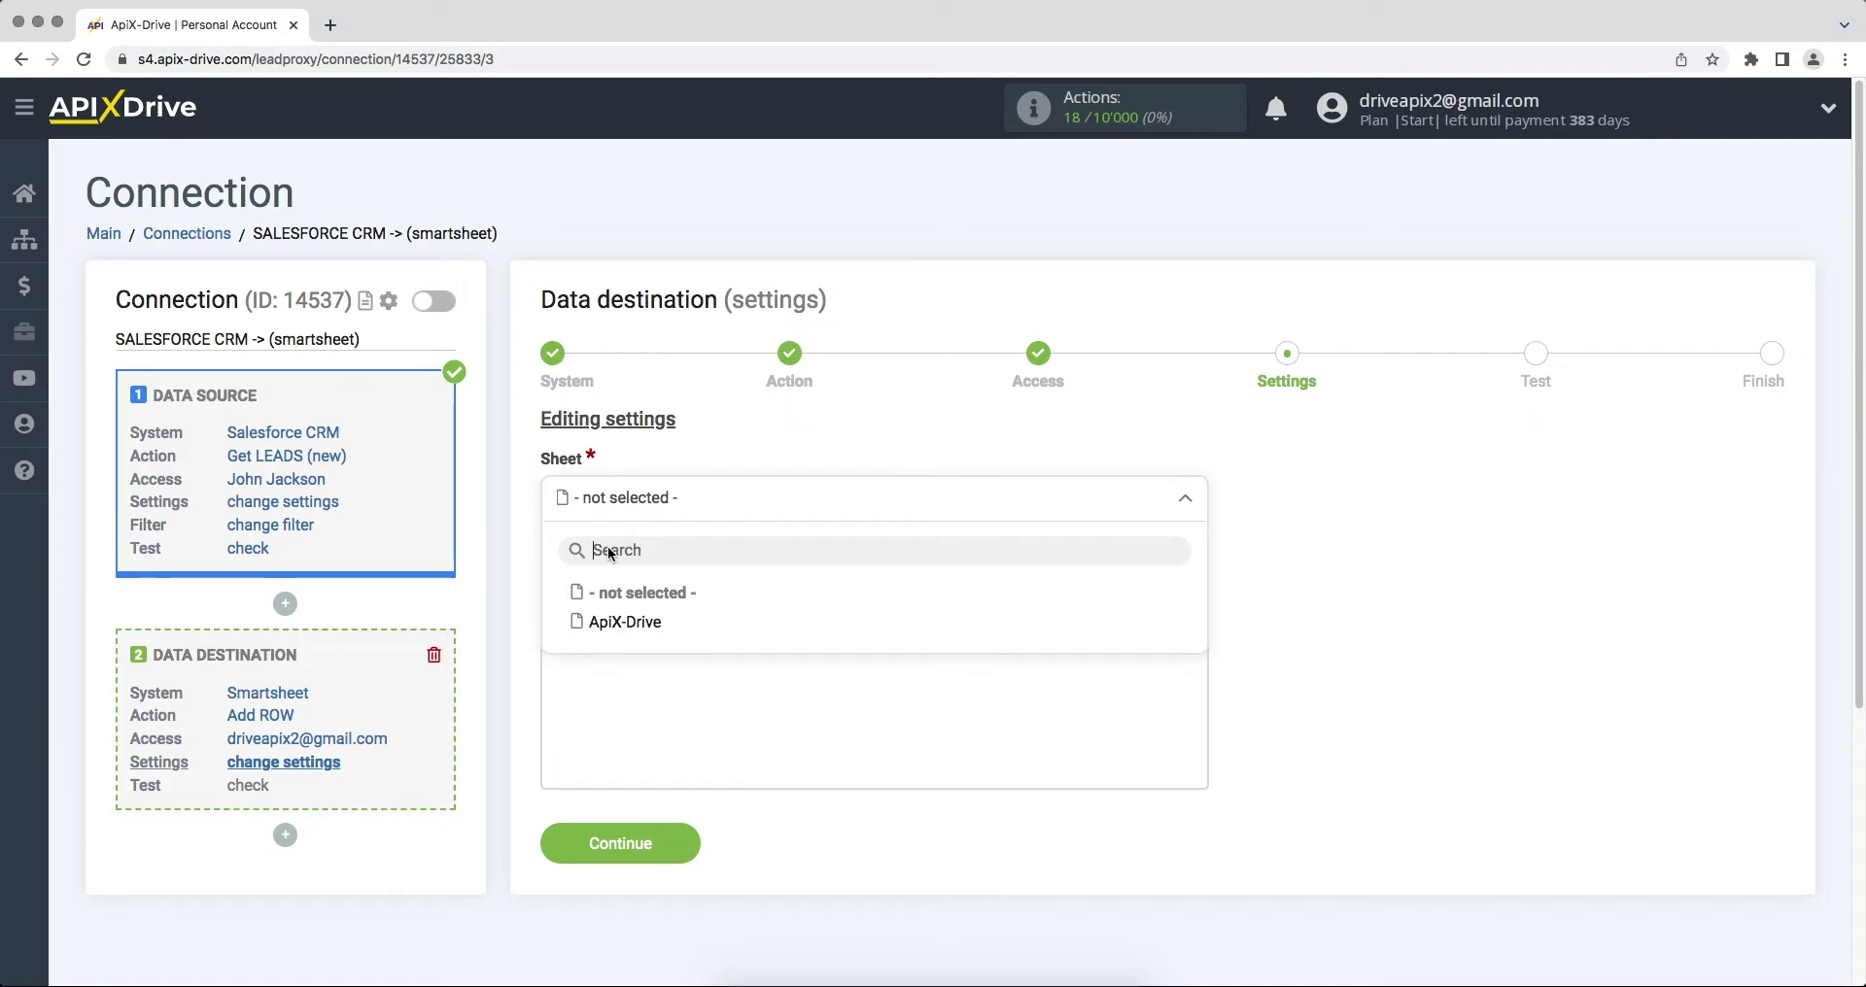
click(610, 622)
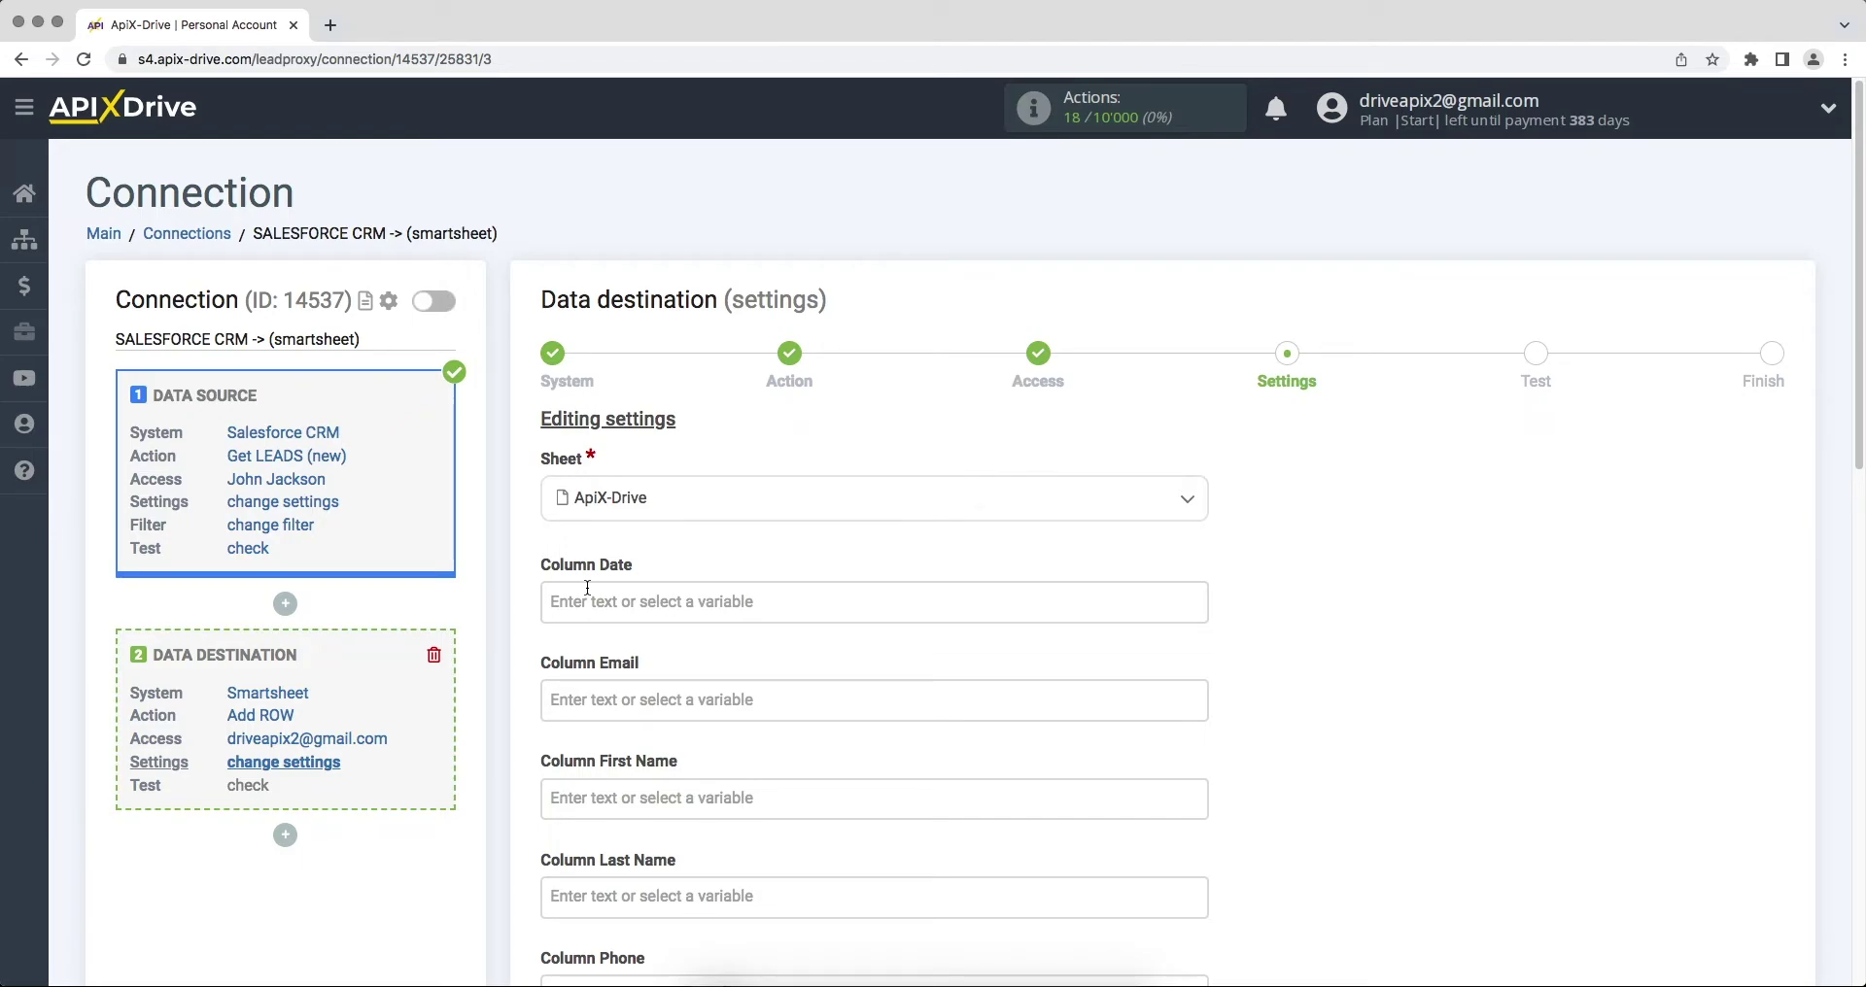
click(587, 590)
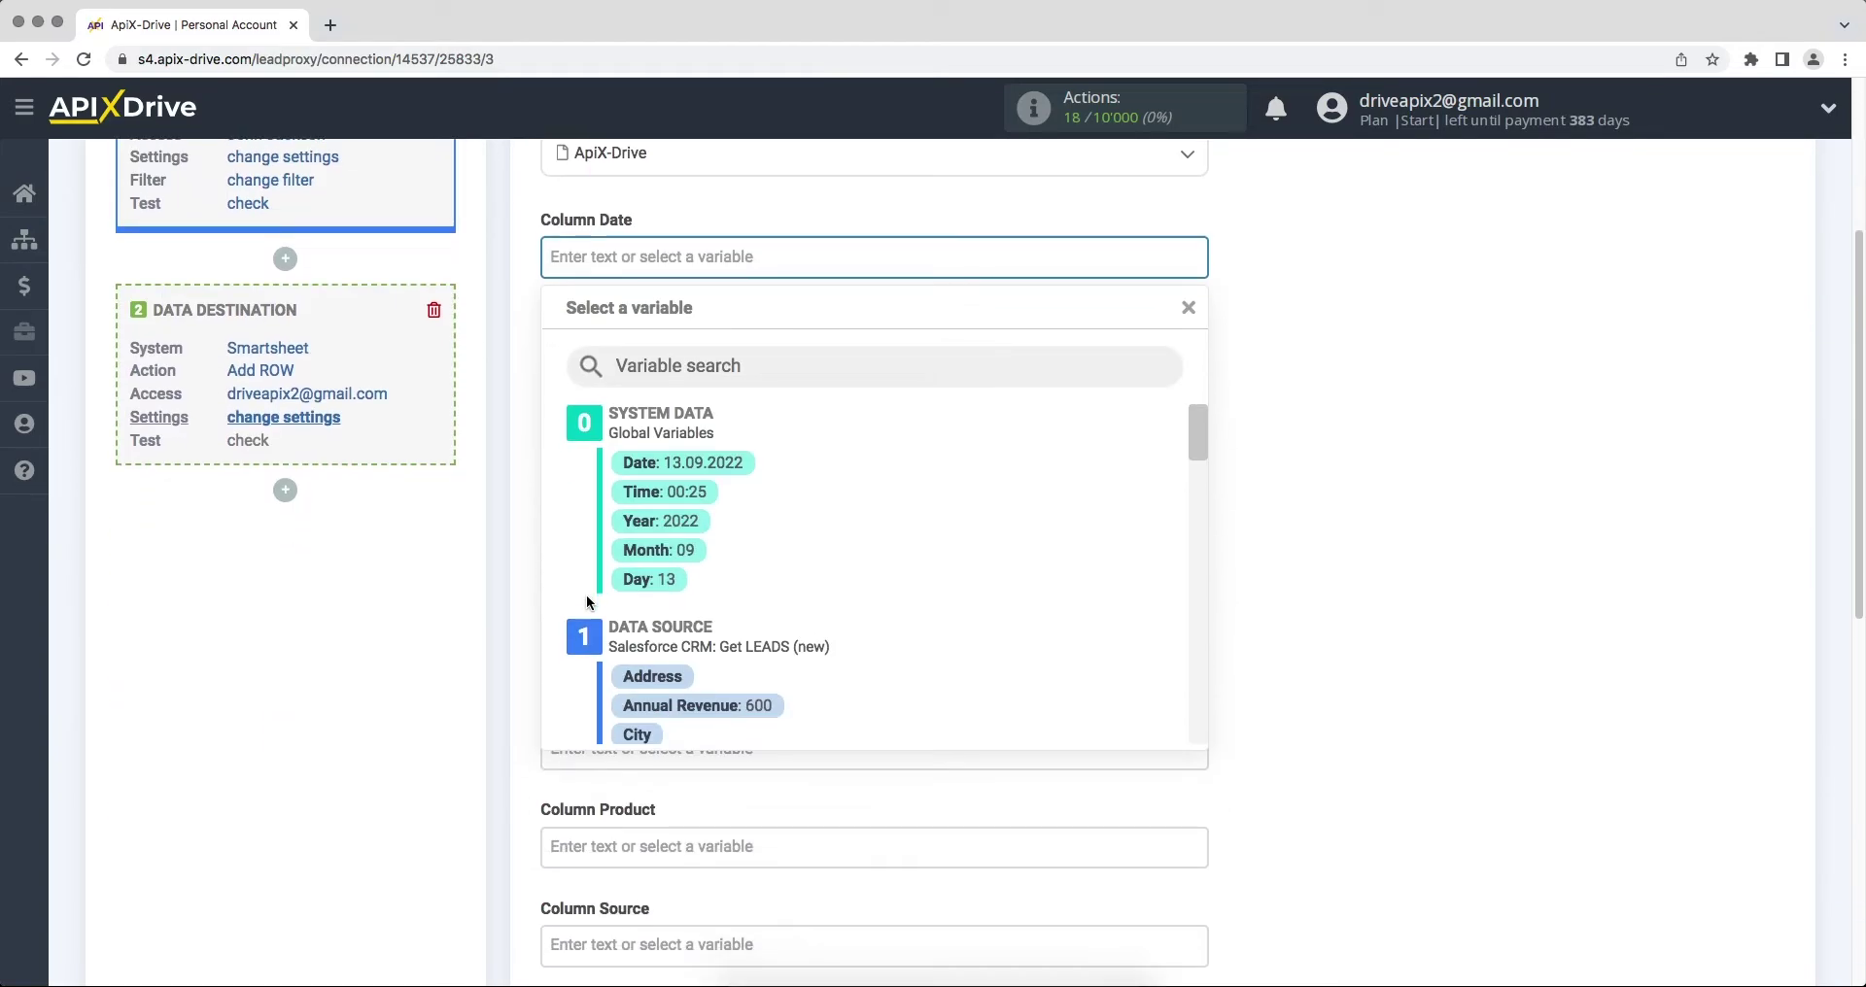
Map Column Date to Created Date, Column Email to Email, and Column First Name to First Name
scroll(1197, 465, down, 5)
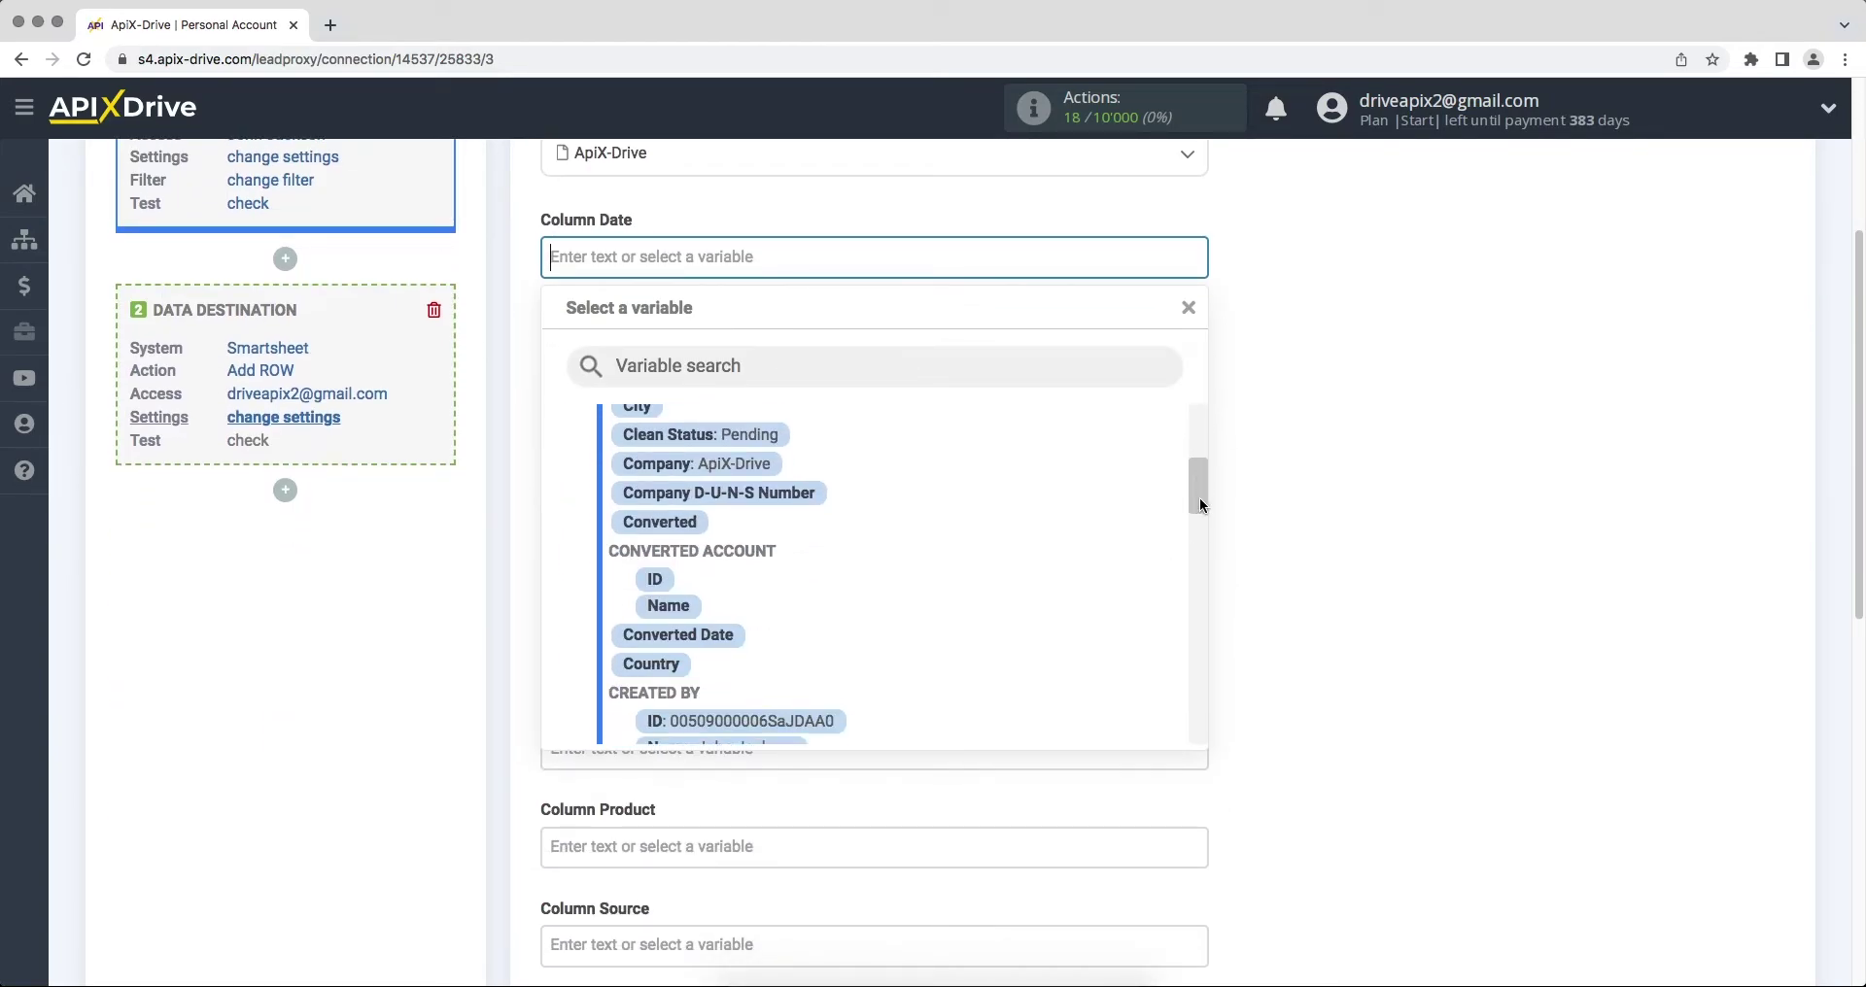
scroll(1186, 542, up, 1)
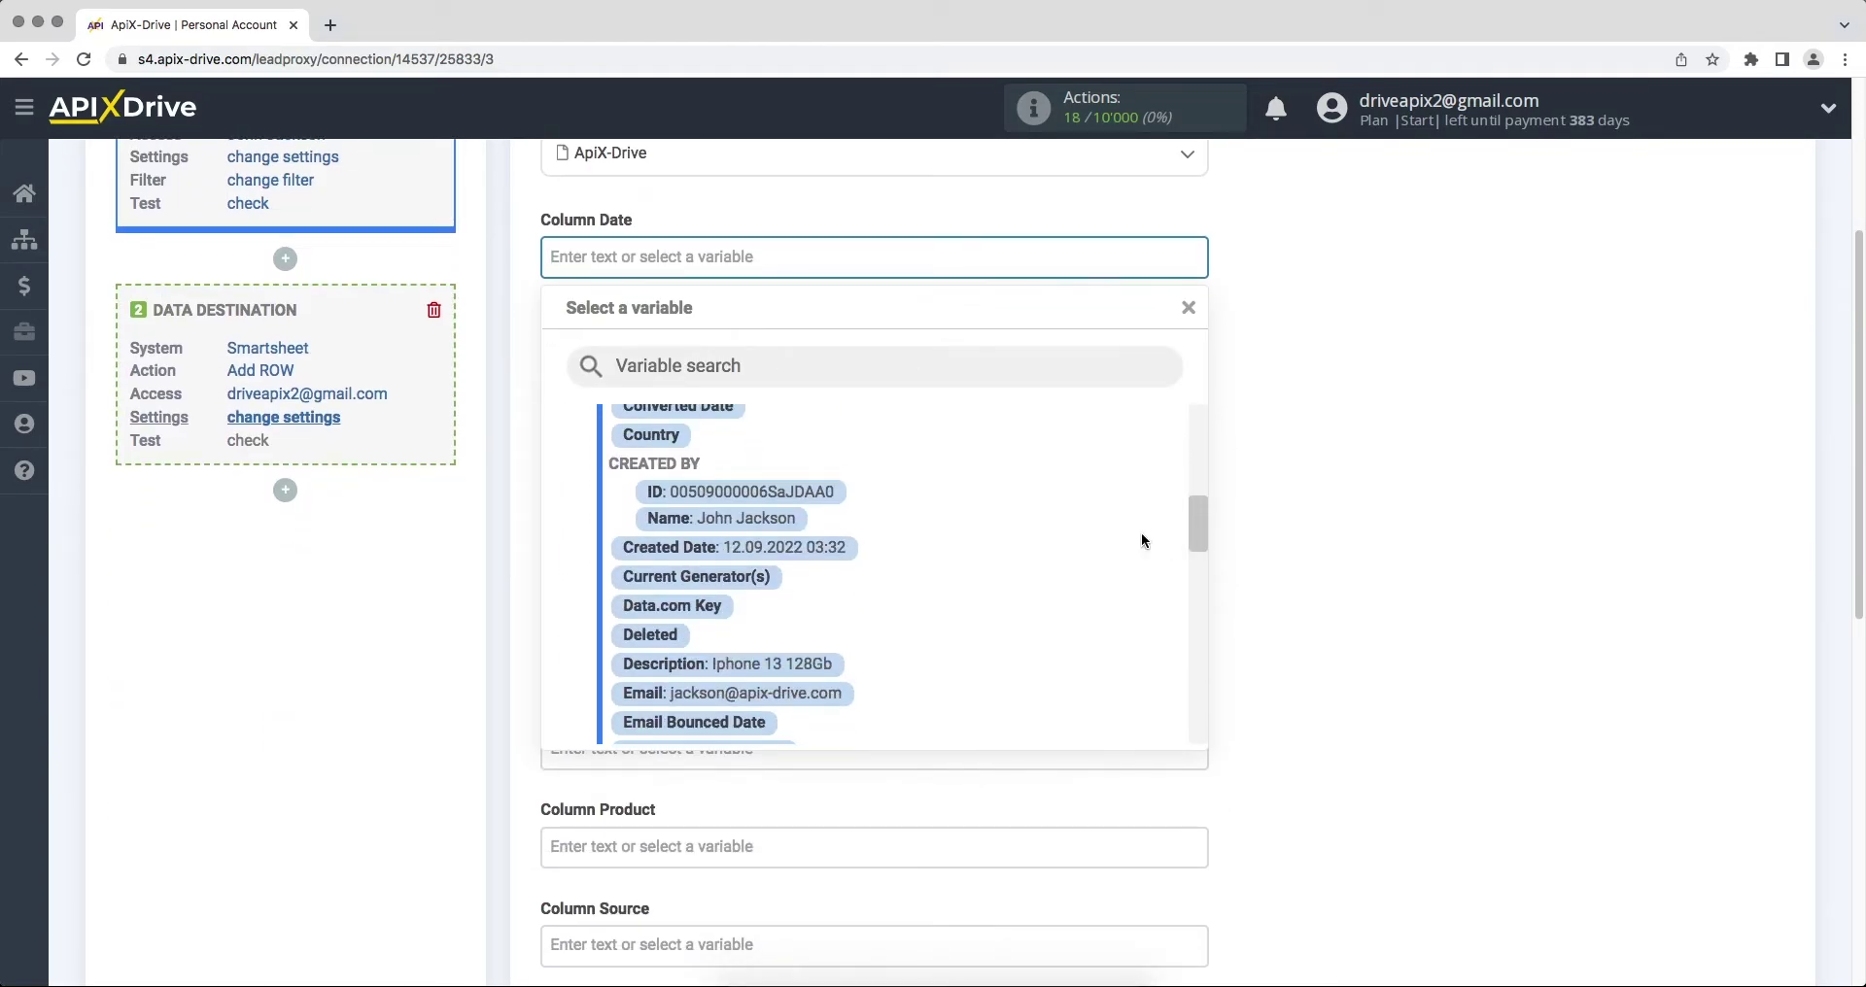
click(850, 547)
click(703, 364)
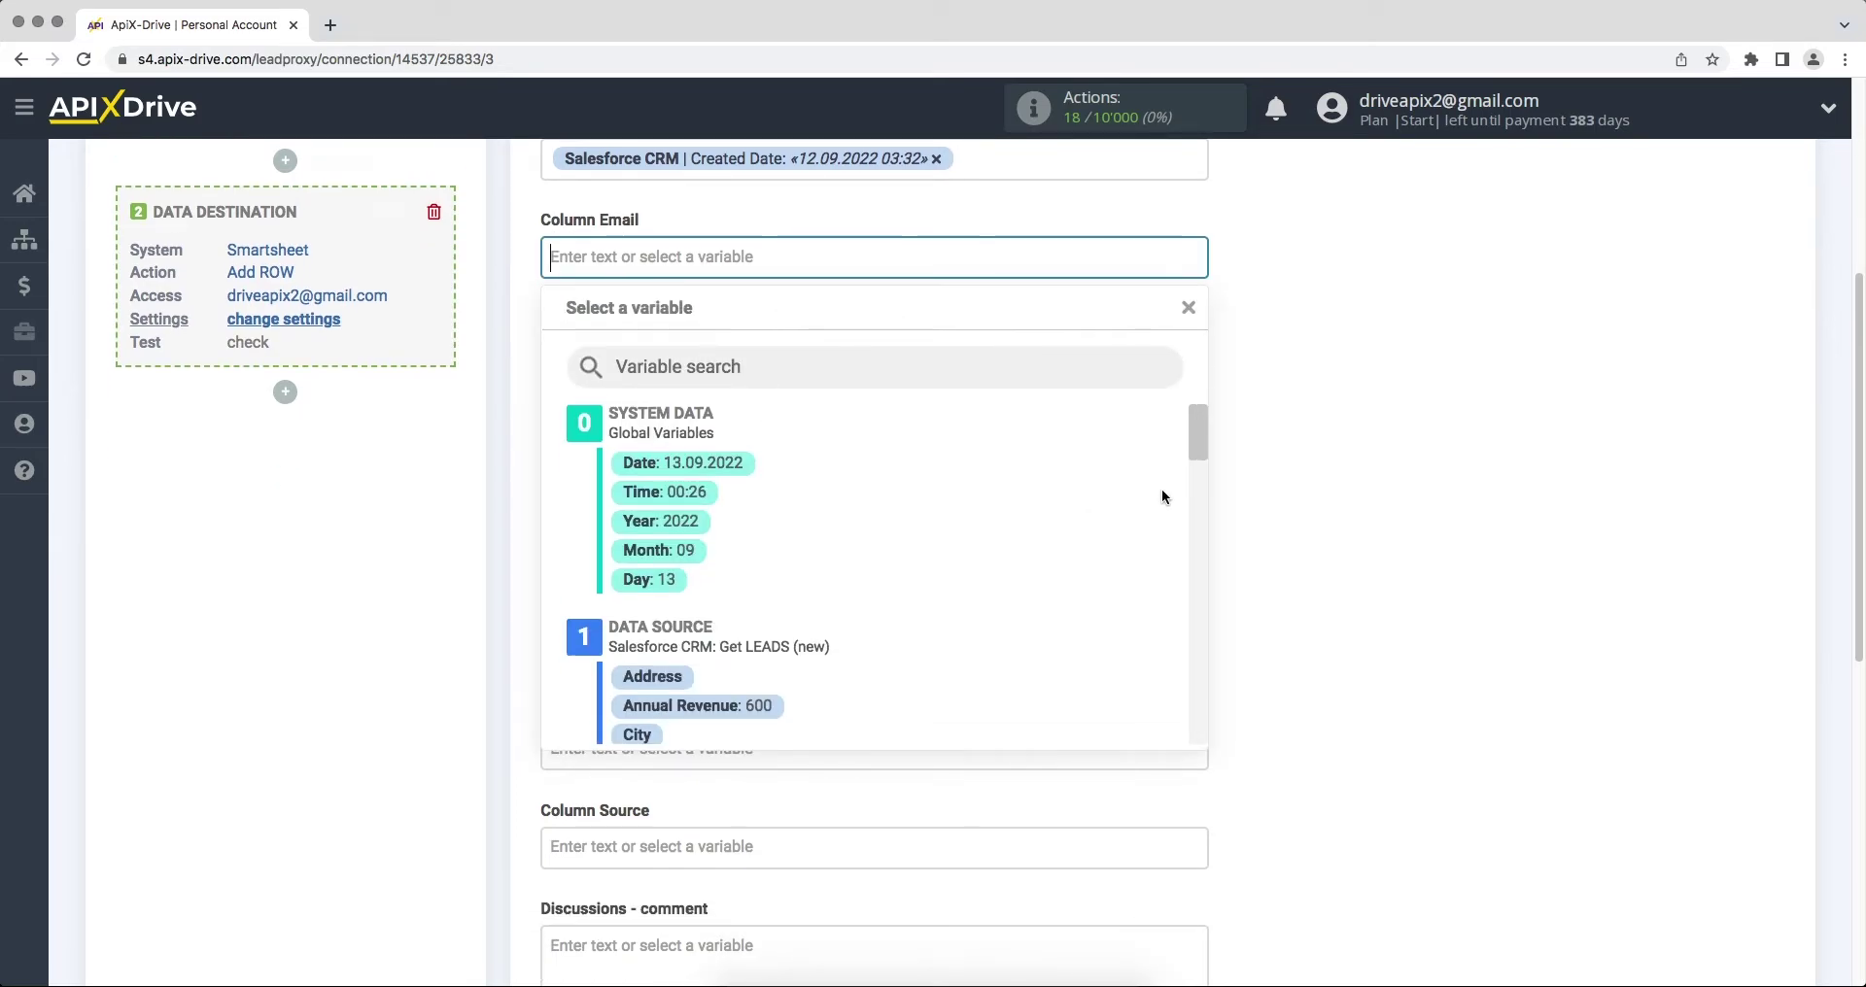
drag(1198, 422, 1198, 538)
click(817, 553)
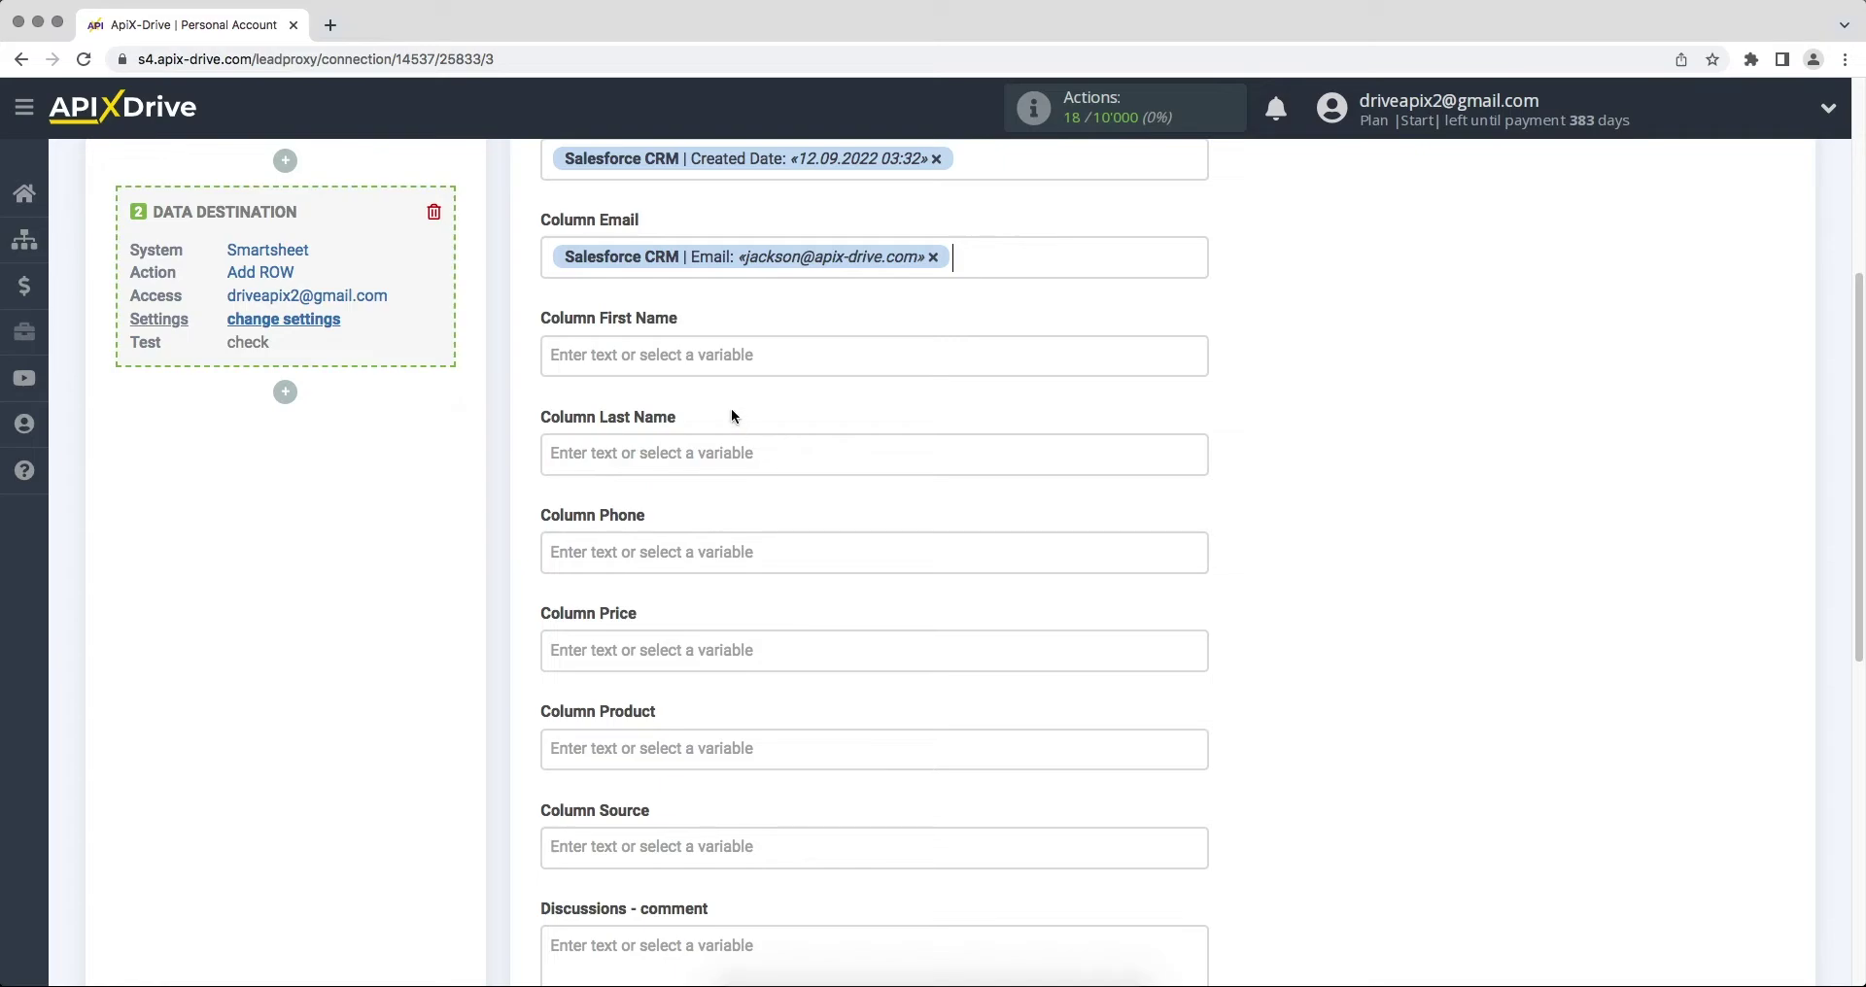
click(719, 354)
drag(1196, 424, 1187, 557)
click(717, 570)
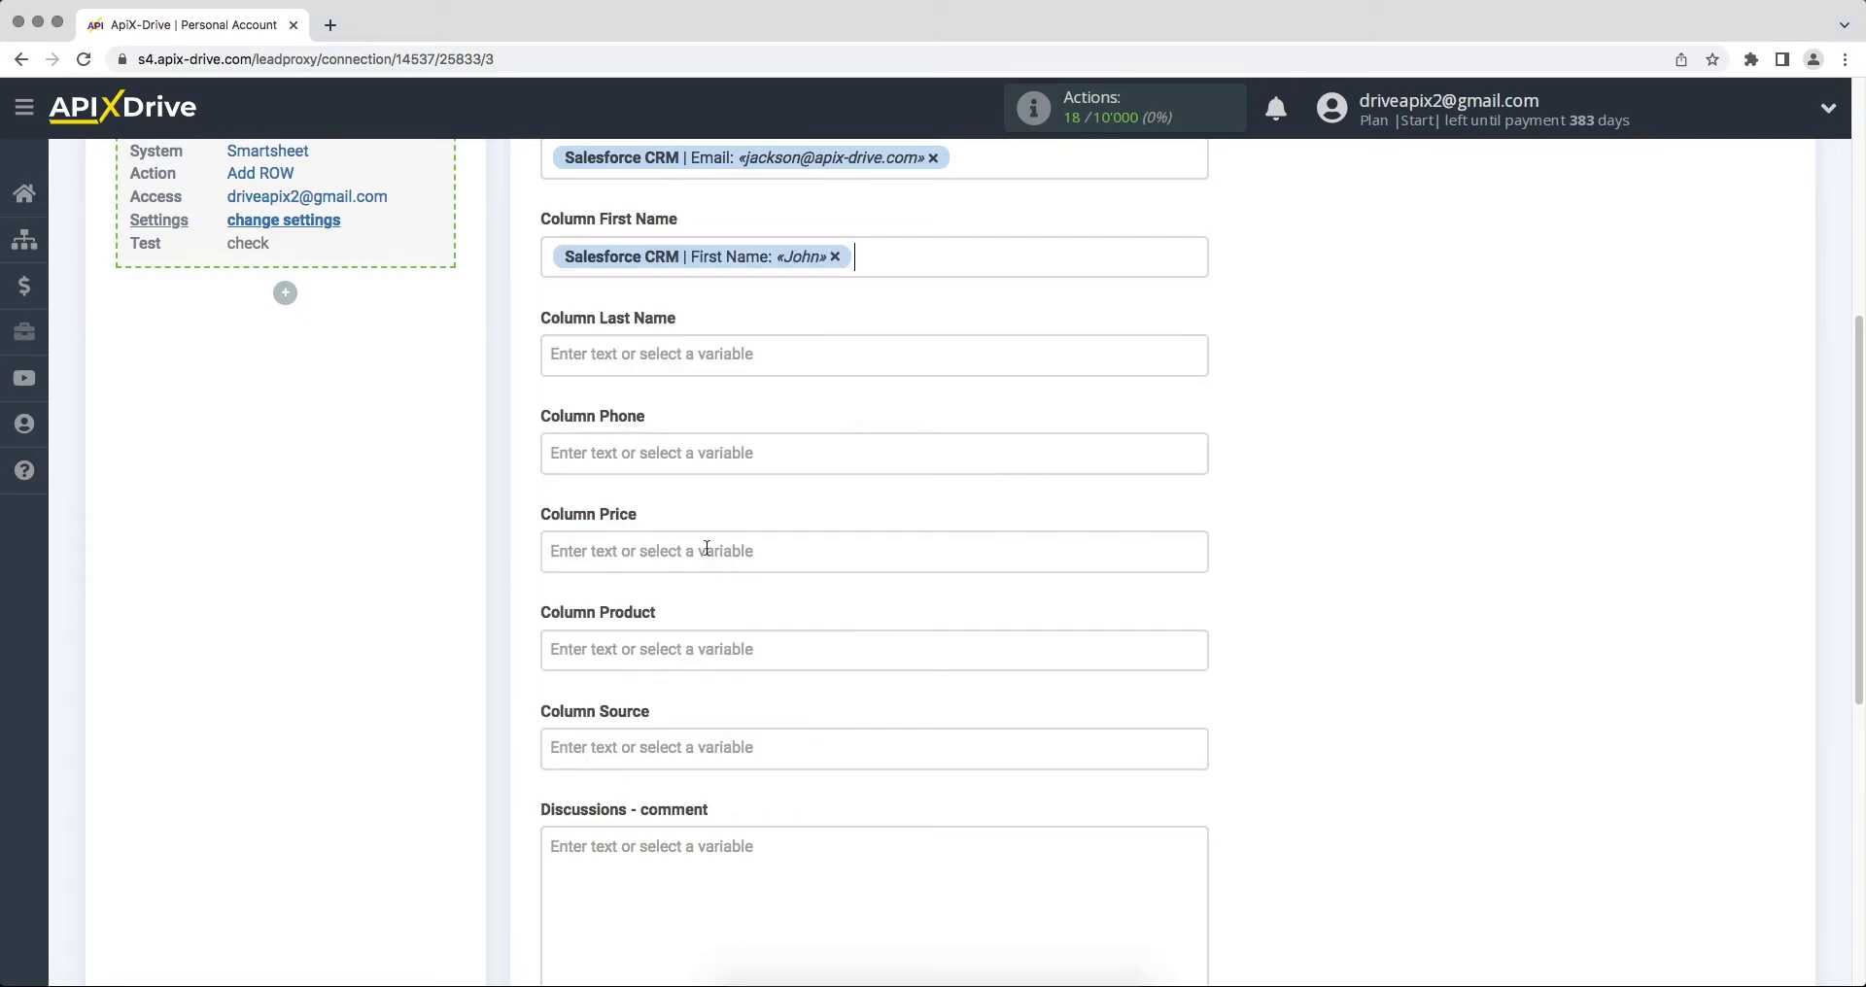
Map Column Last Name to Last Name and Column Phone to Phone
click(644, 360)
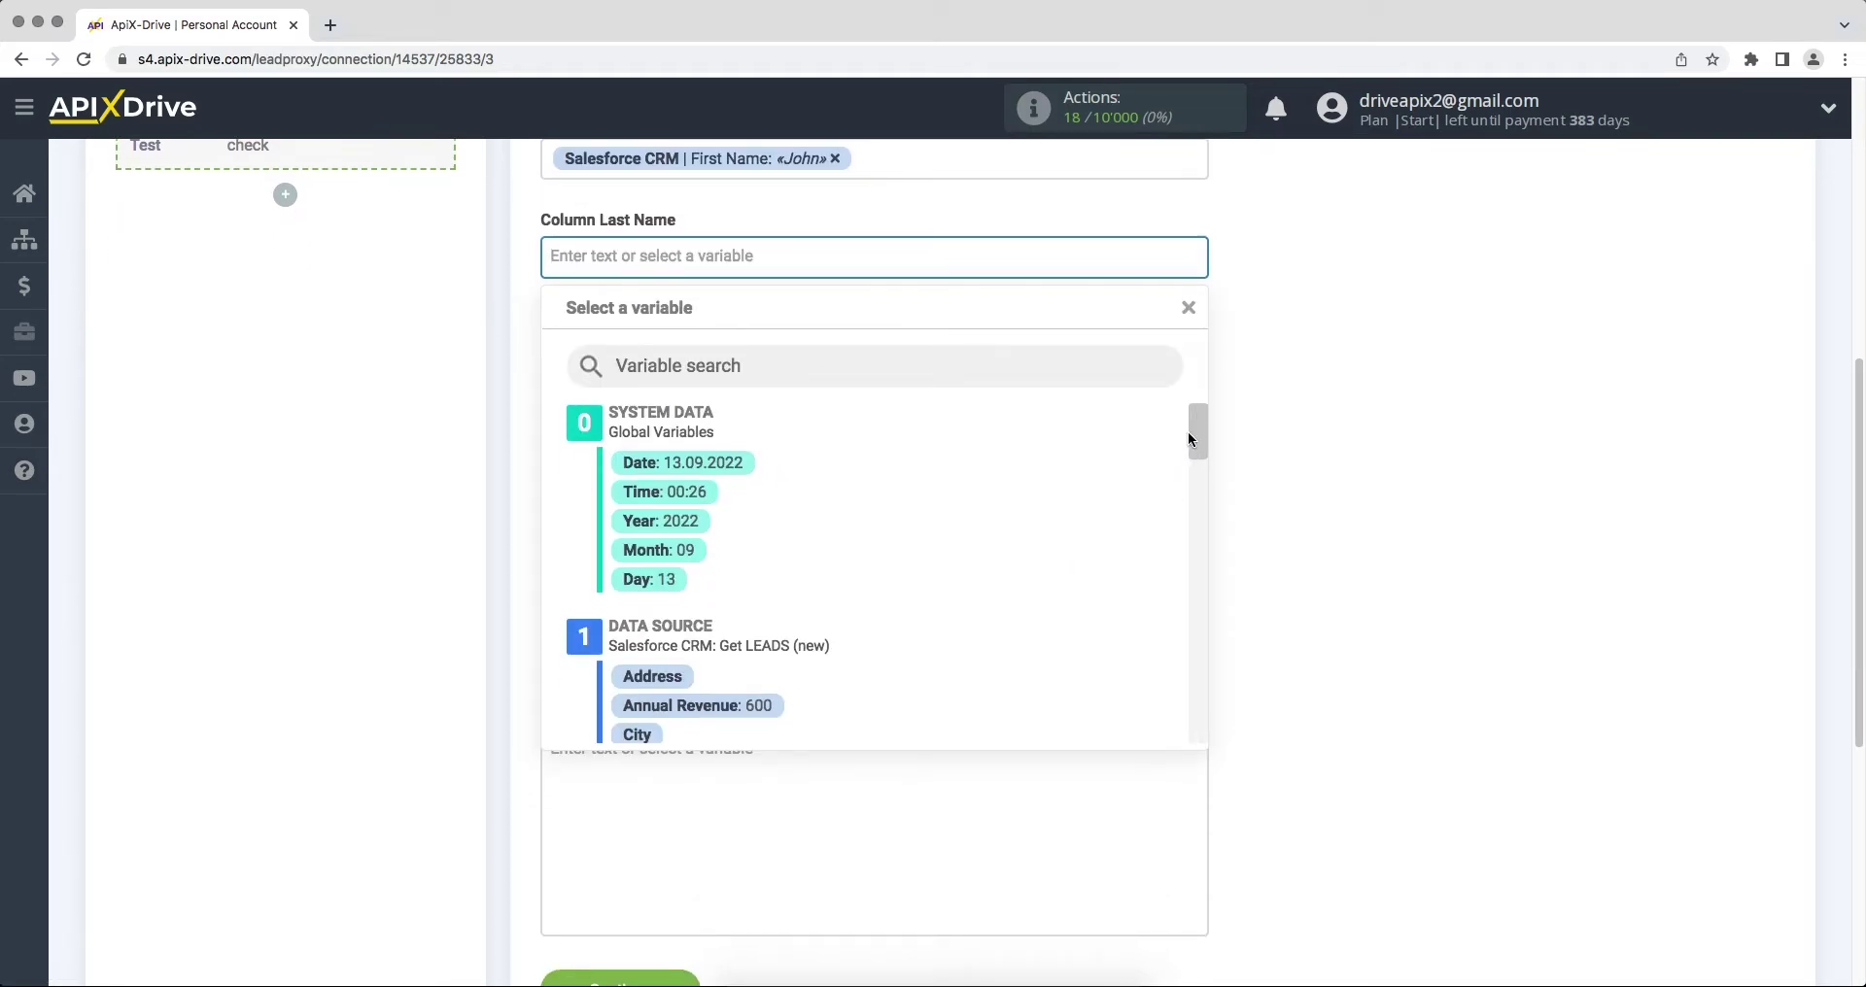
drag(1189, 437, 1209, 620)
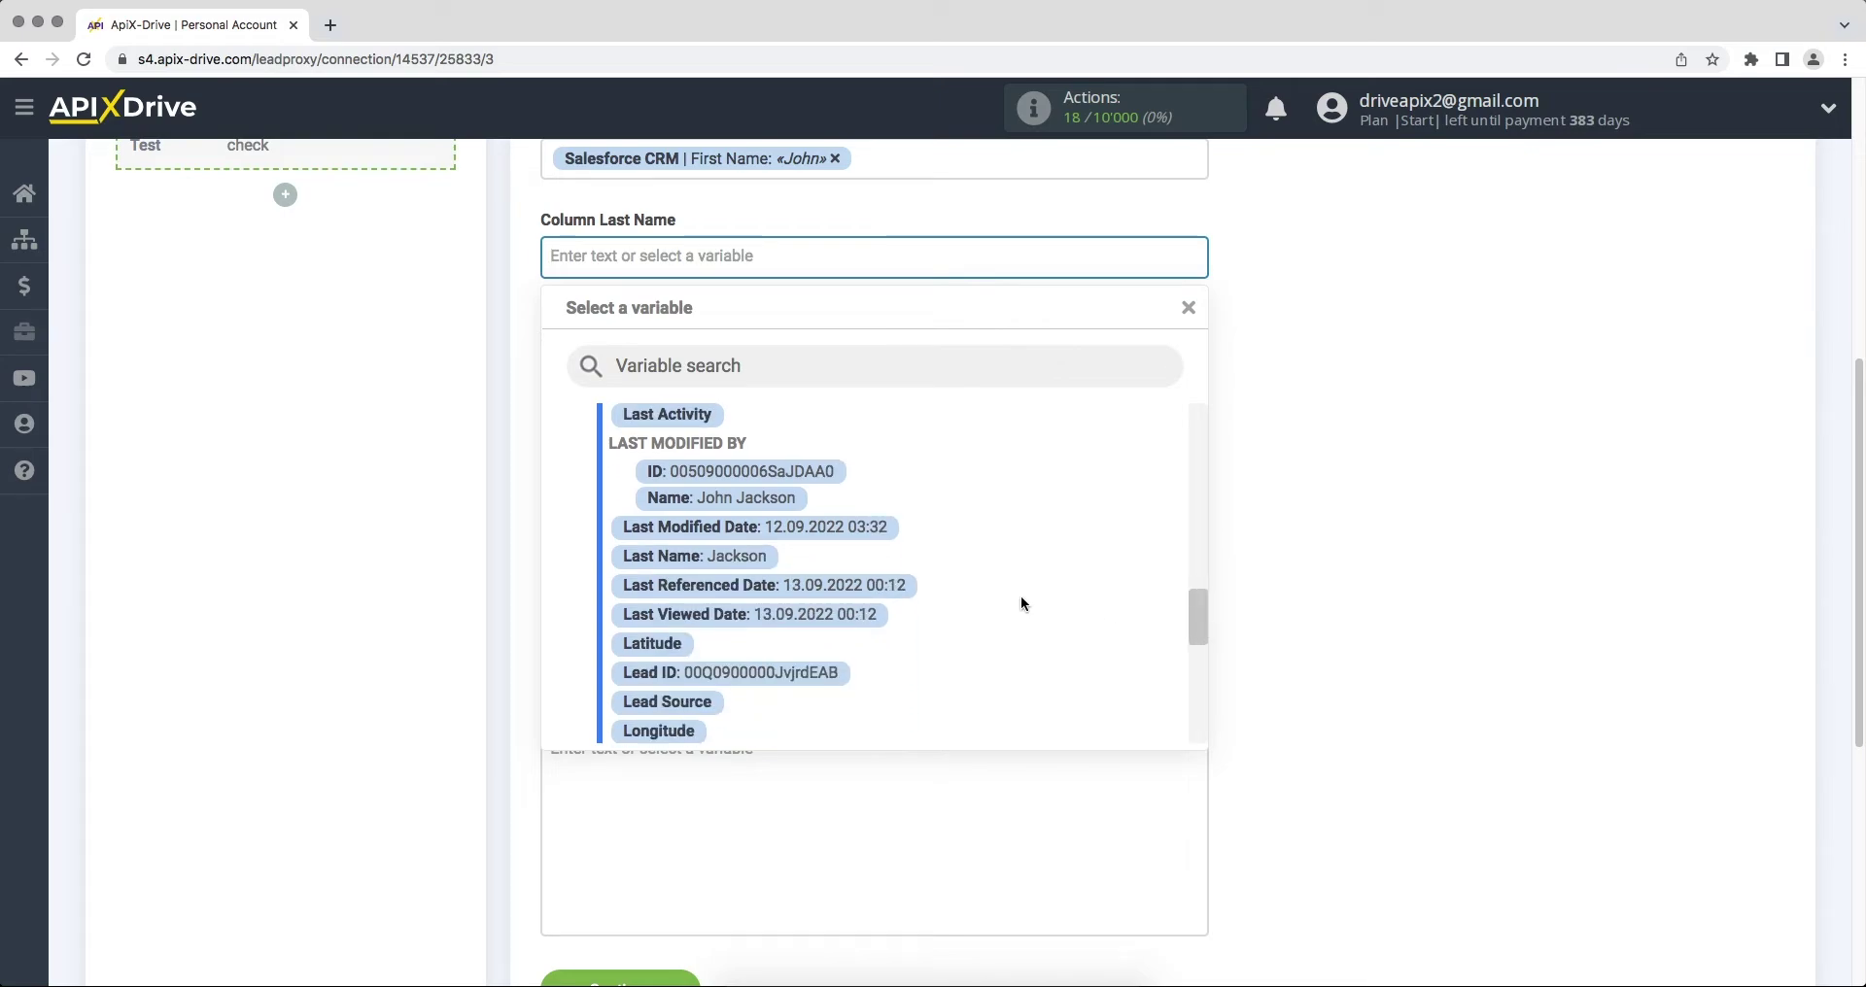
click(756, 573)
click(696, 366)
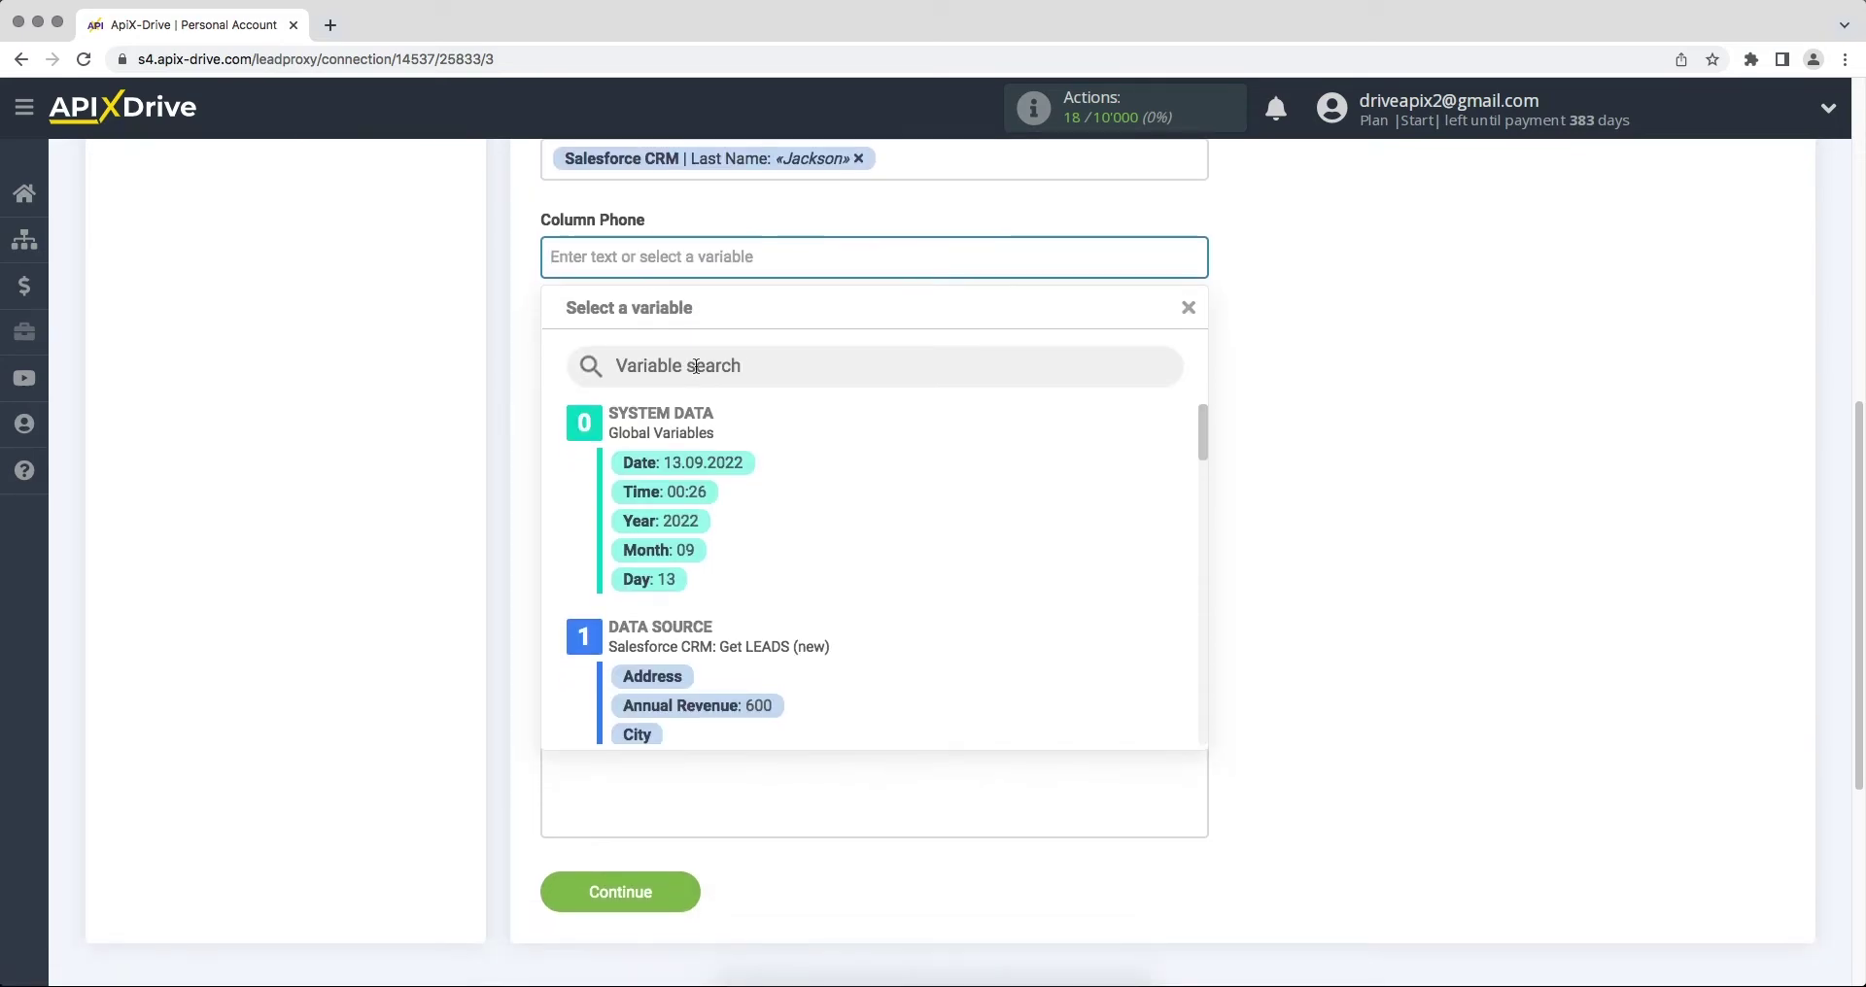
drag(1195, 423, 1199, 663)
click(730, 595)
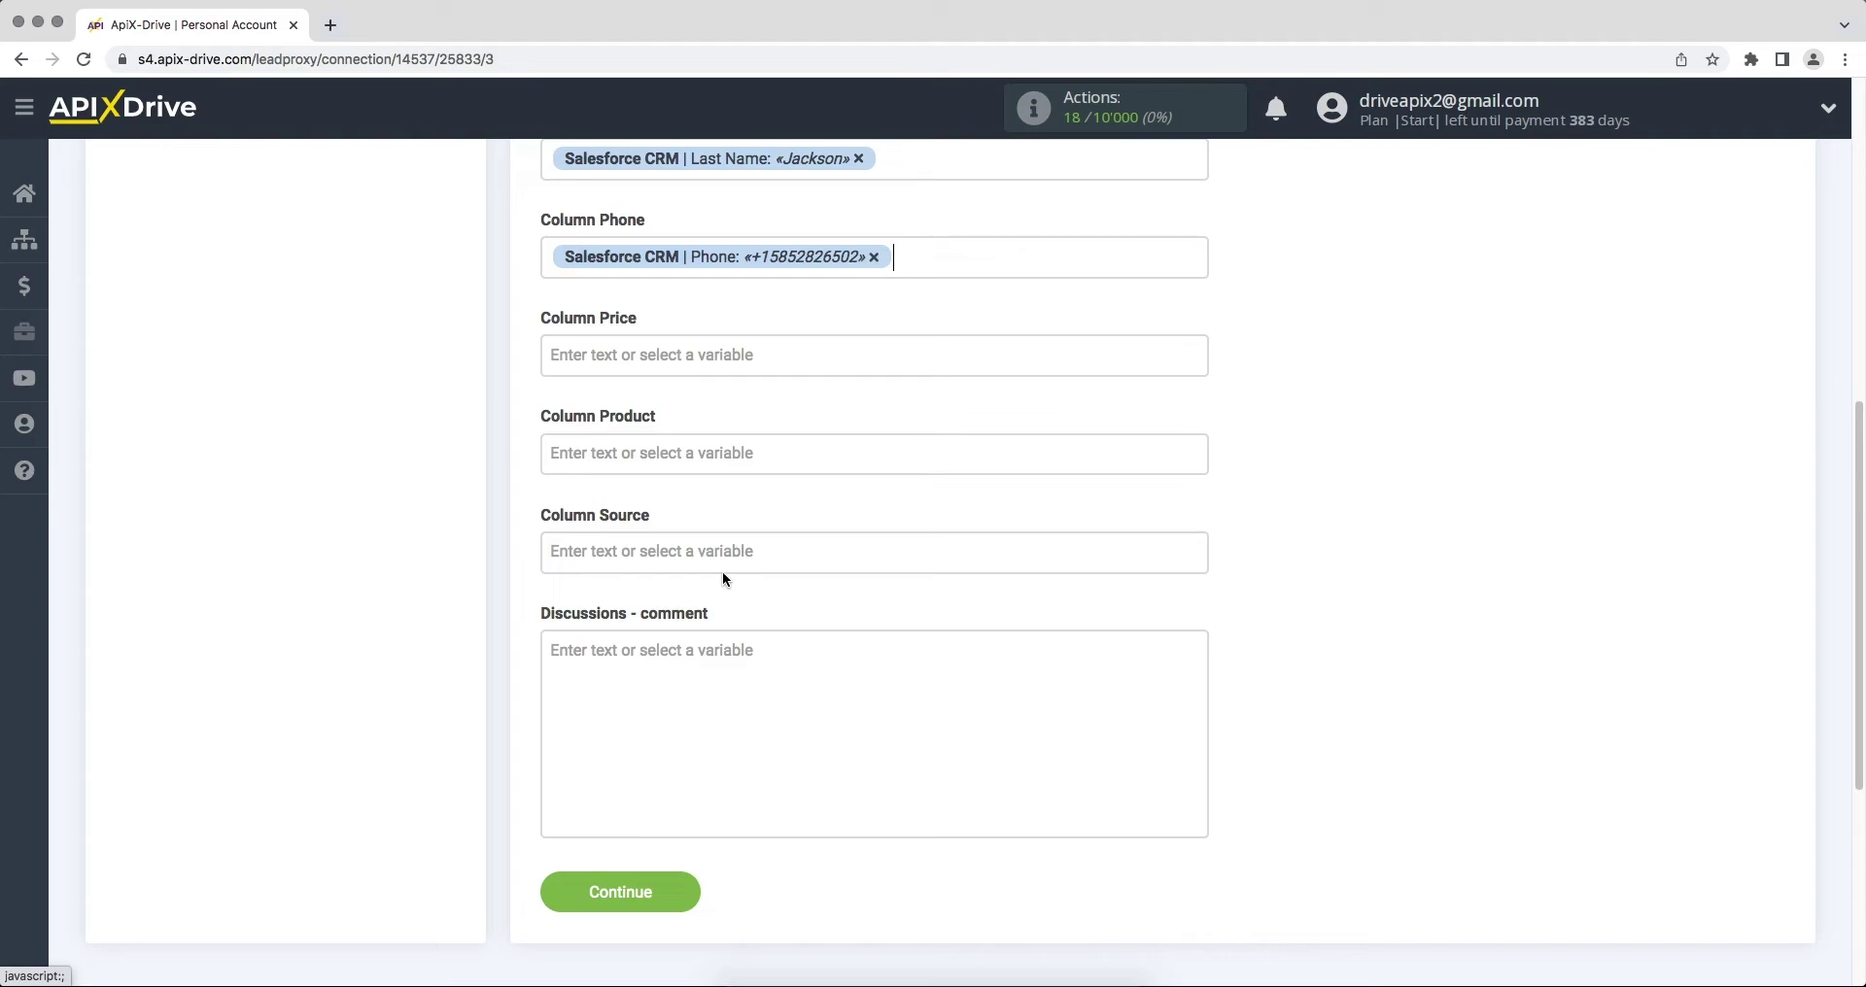
click(651, 358)
Map Column Price to Annual Revenue and Column Product to Description
click(673, 707)
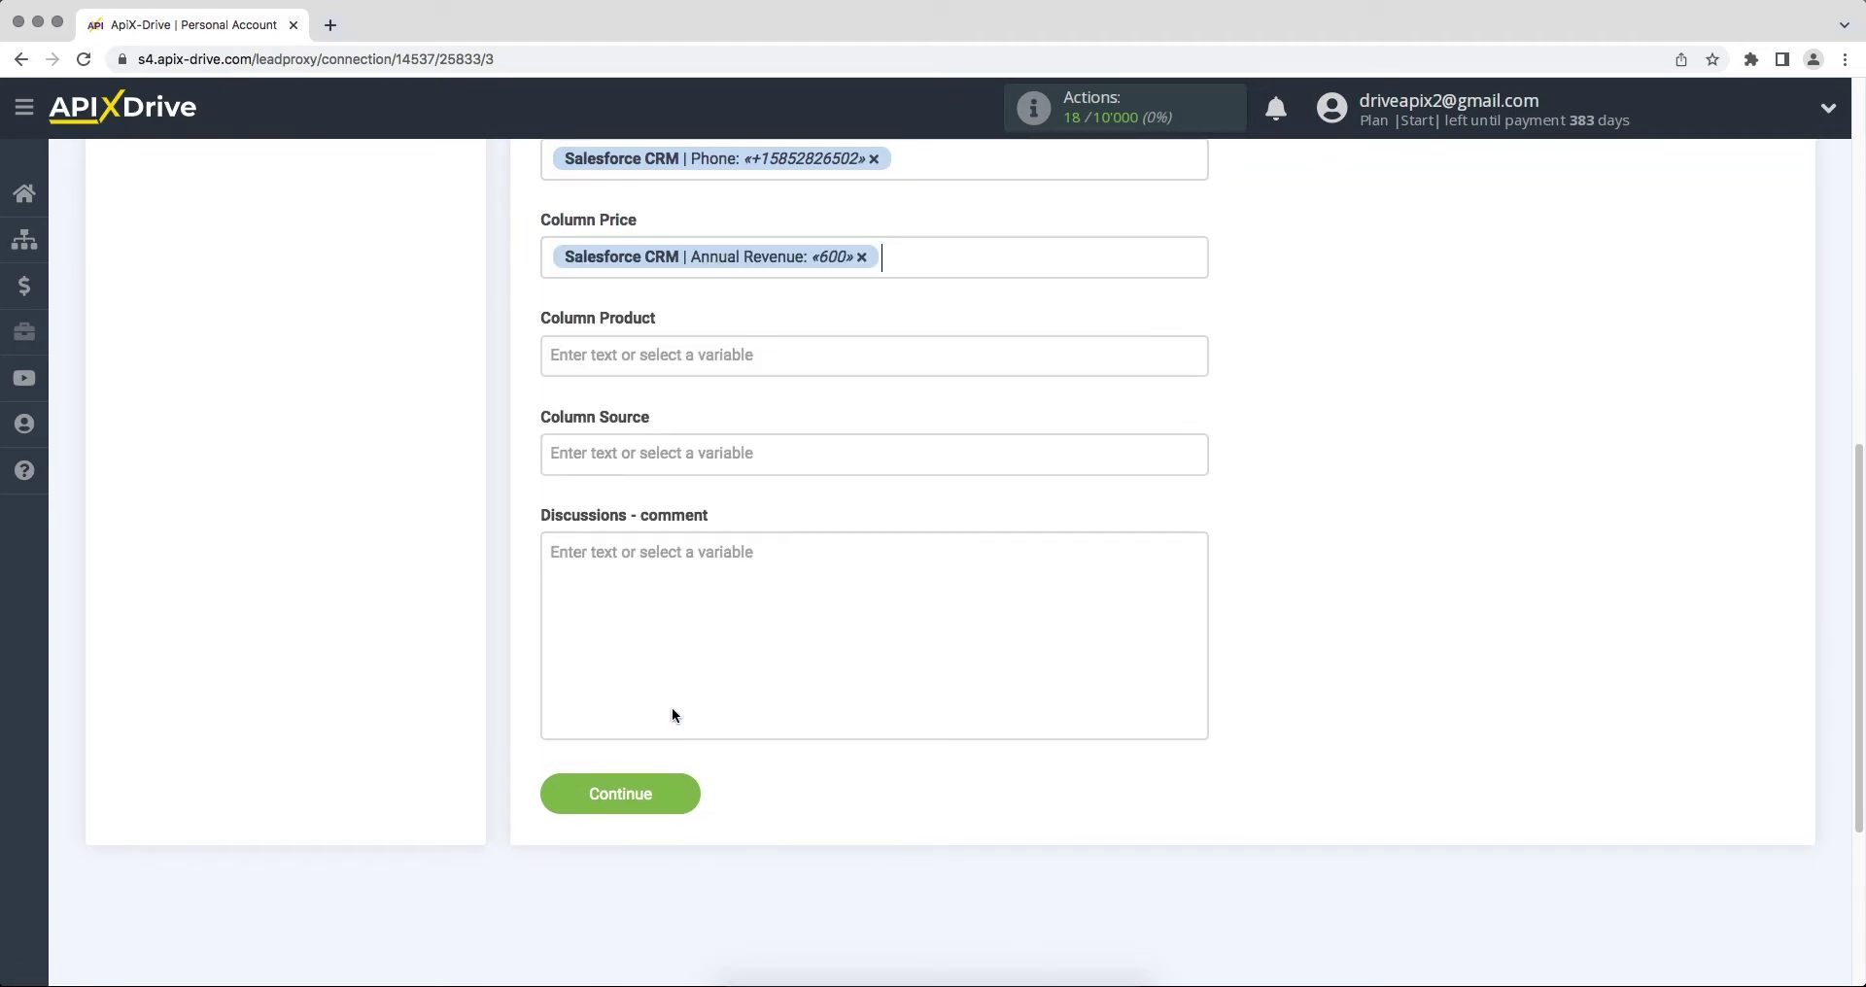
click(647, 356)
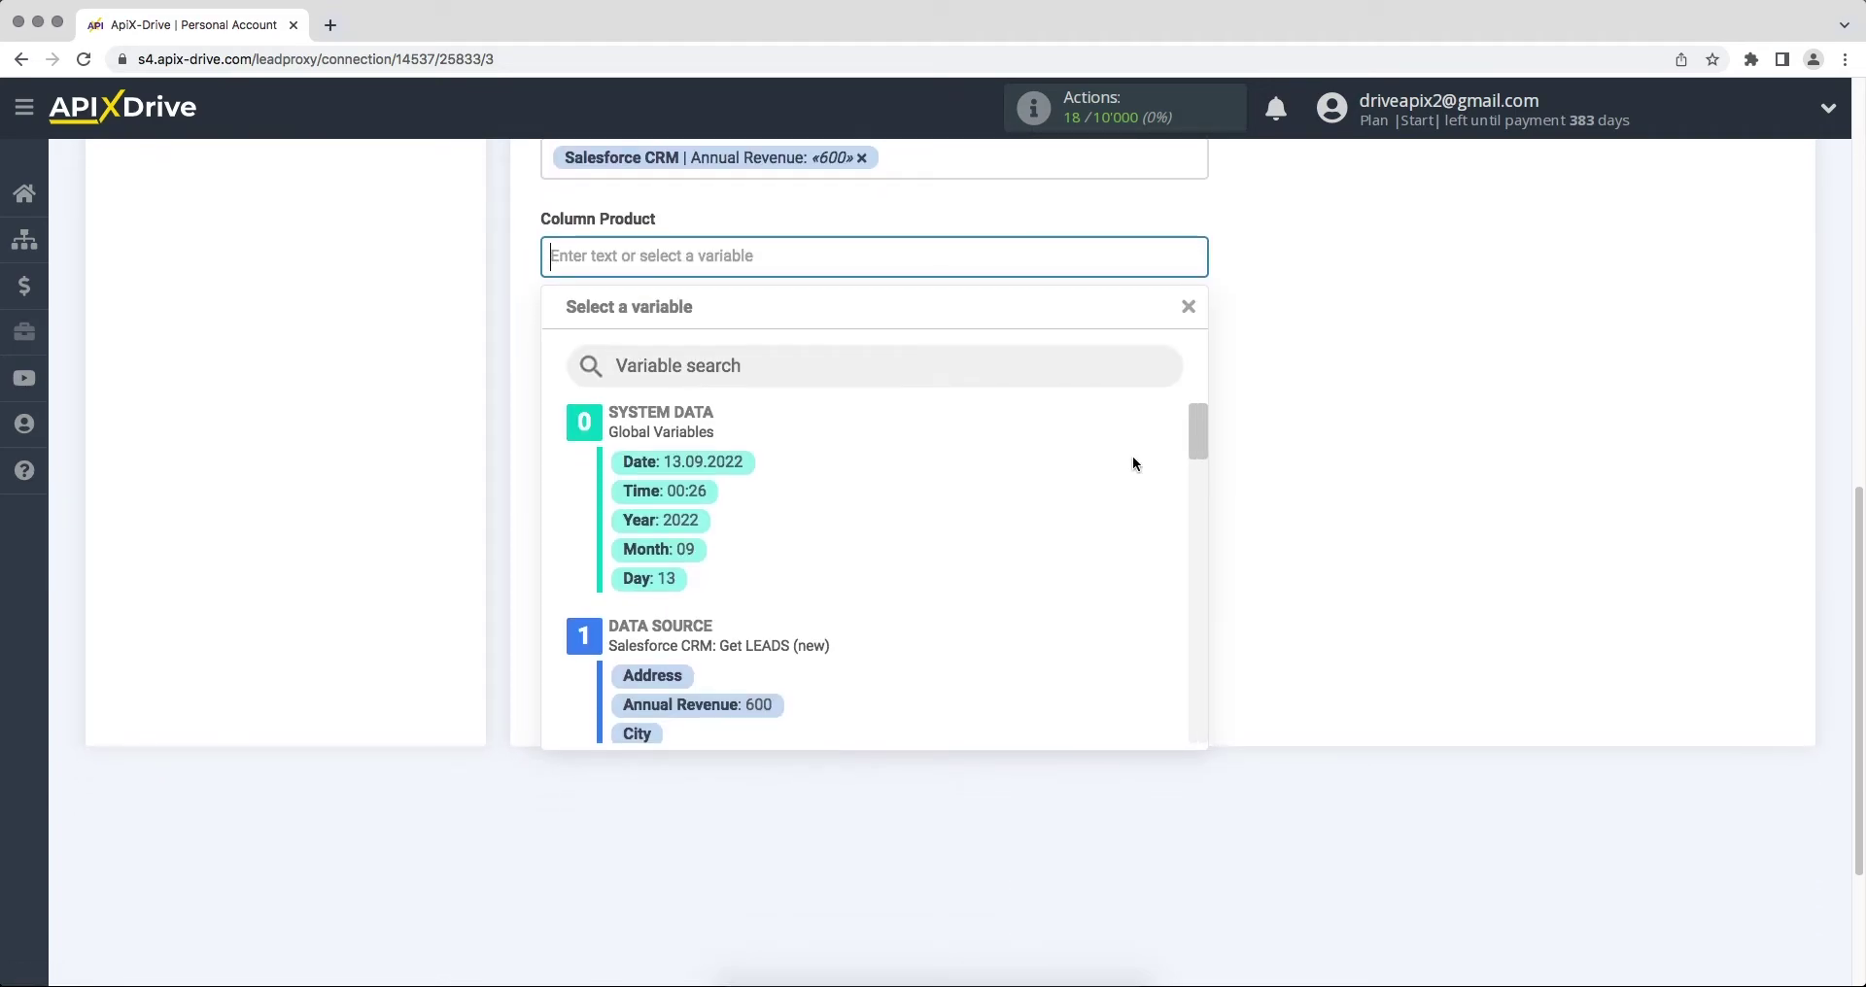
drag(1196, 441, 1199, 563)
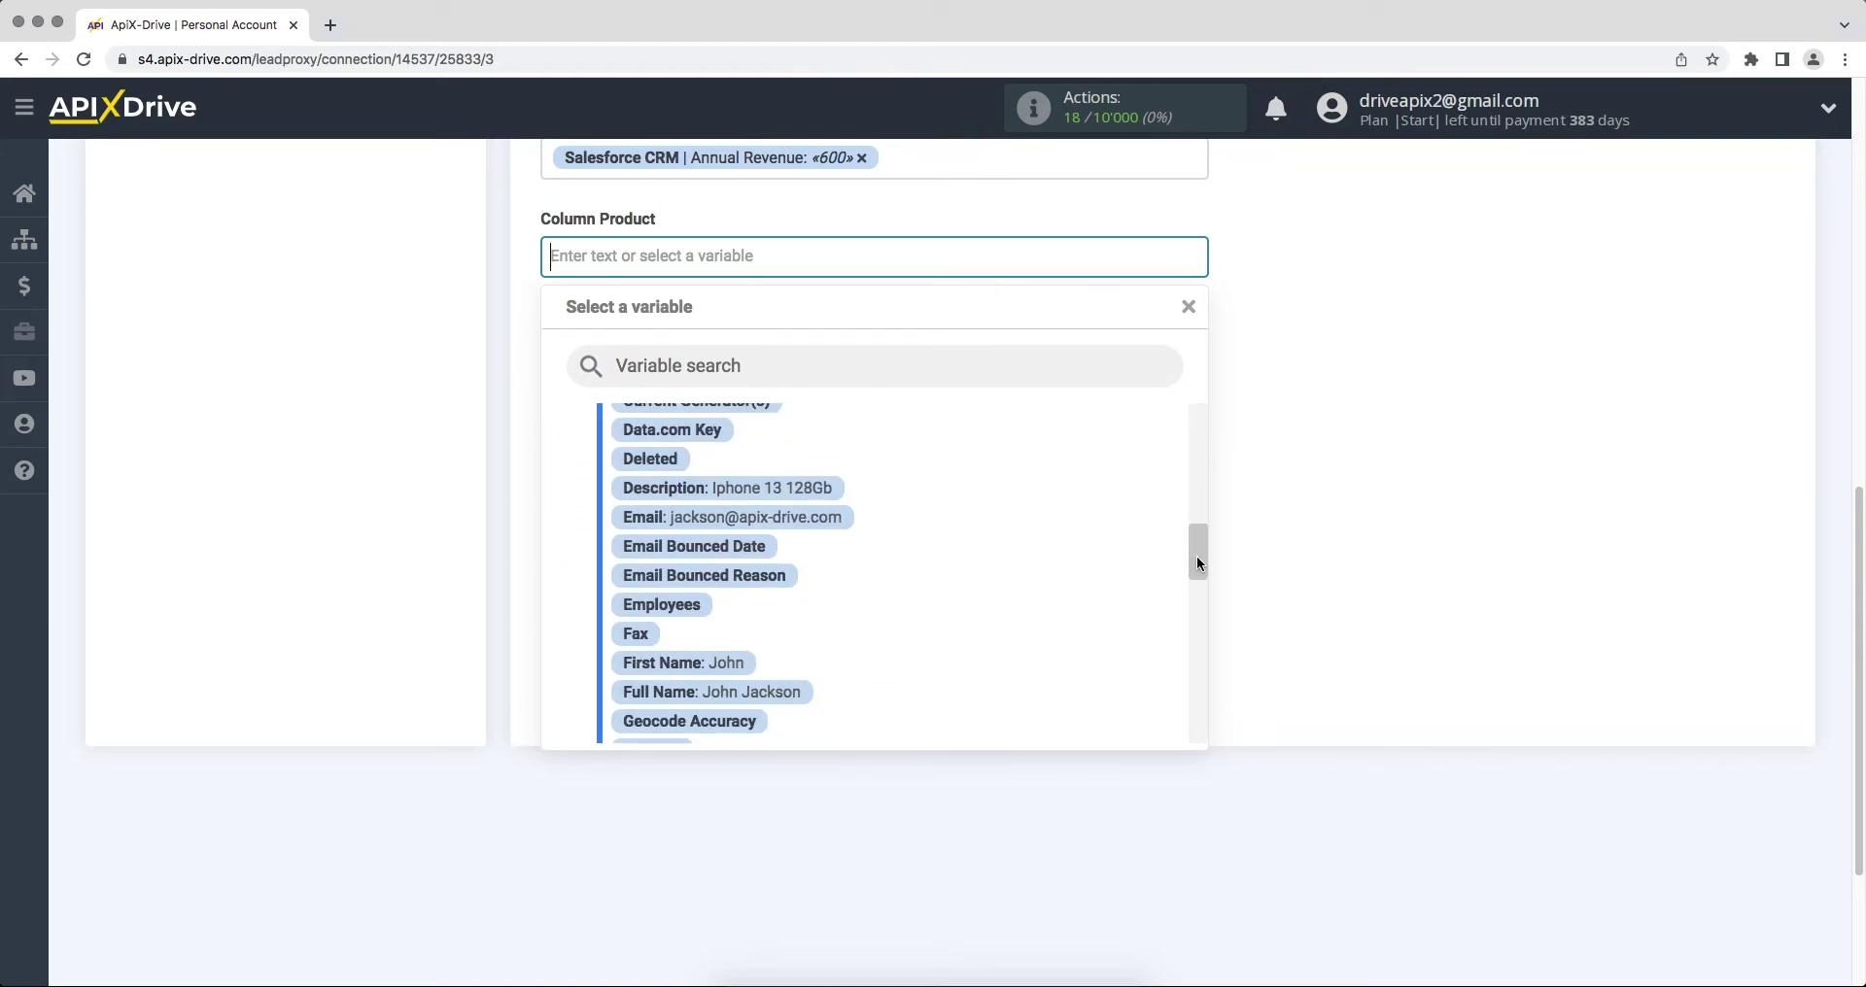
click(826, 489)
Enter 'New lead from Salesforce CRM' in Column Source and save the mapping
click(725, 354)
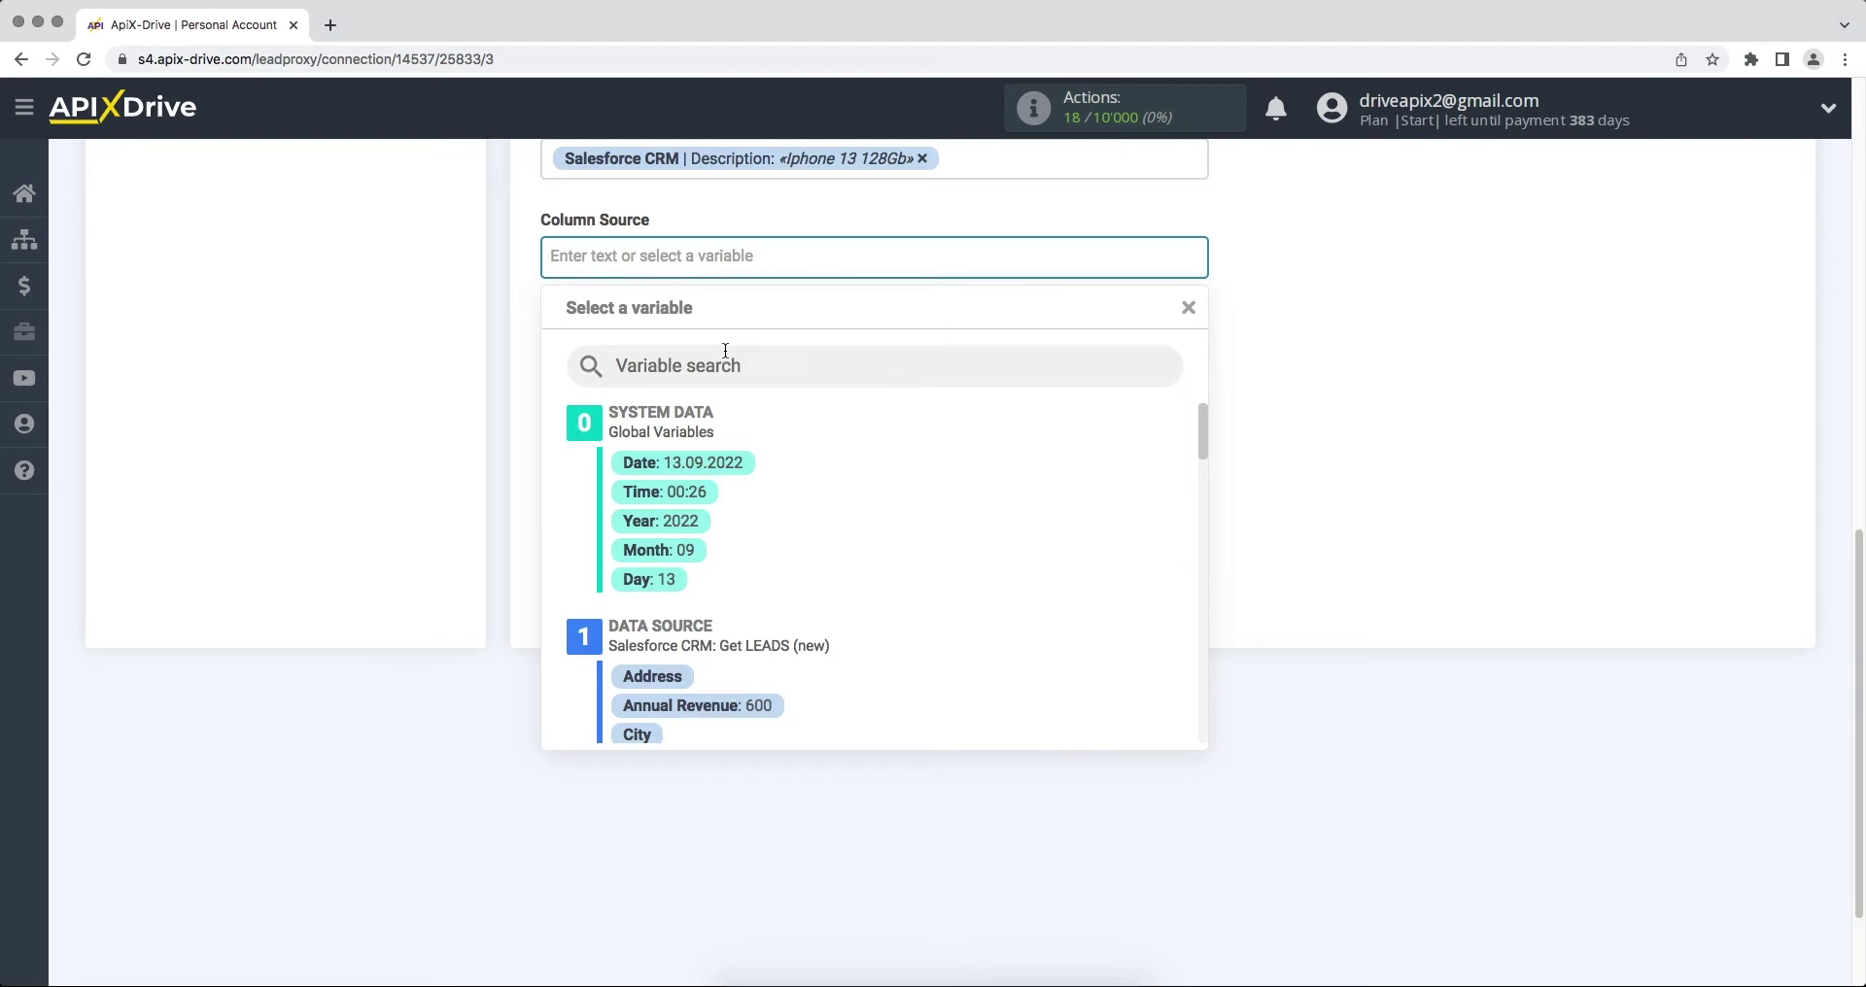
text(New le)
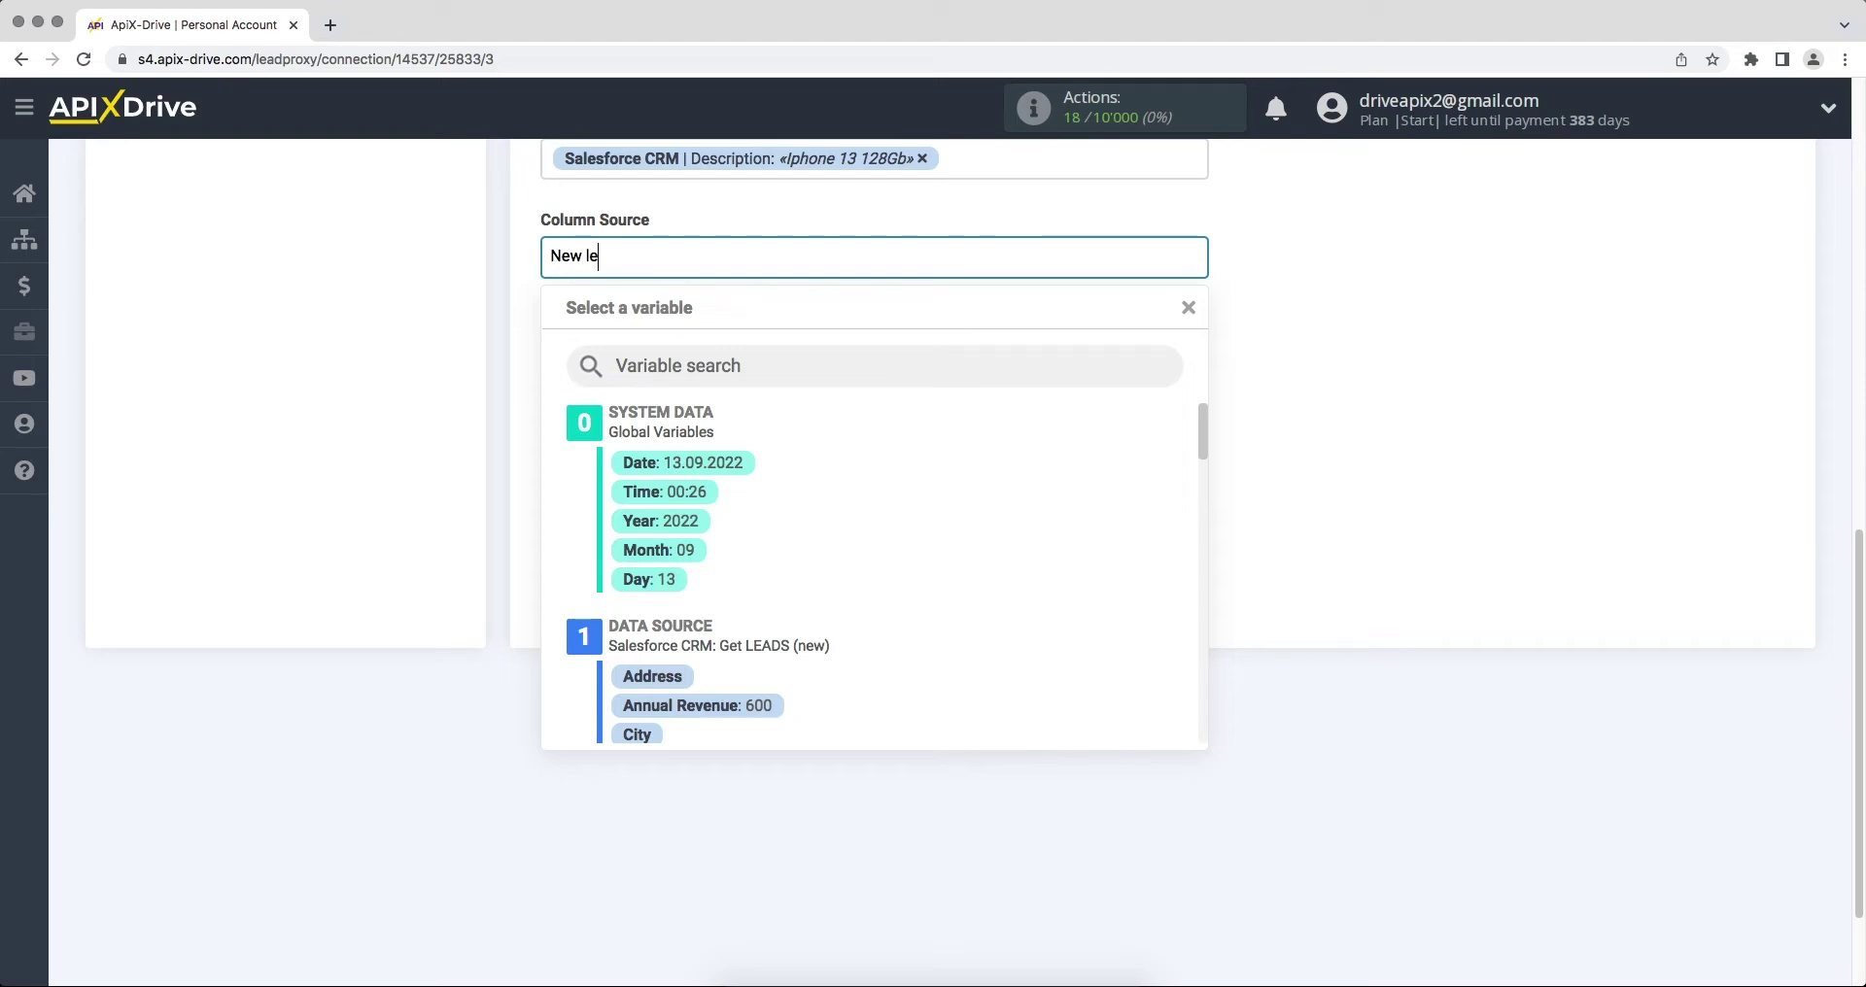
text(ad from Salesforce CRM)
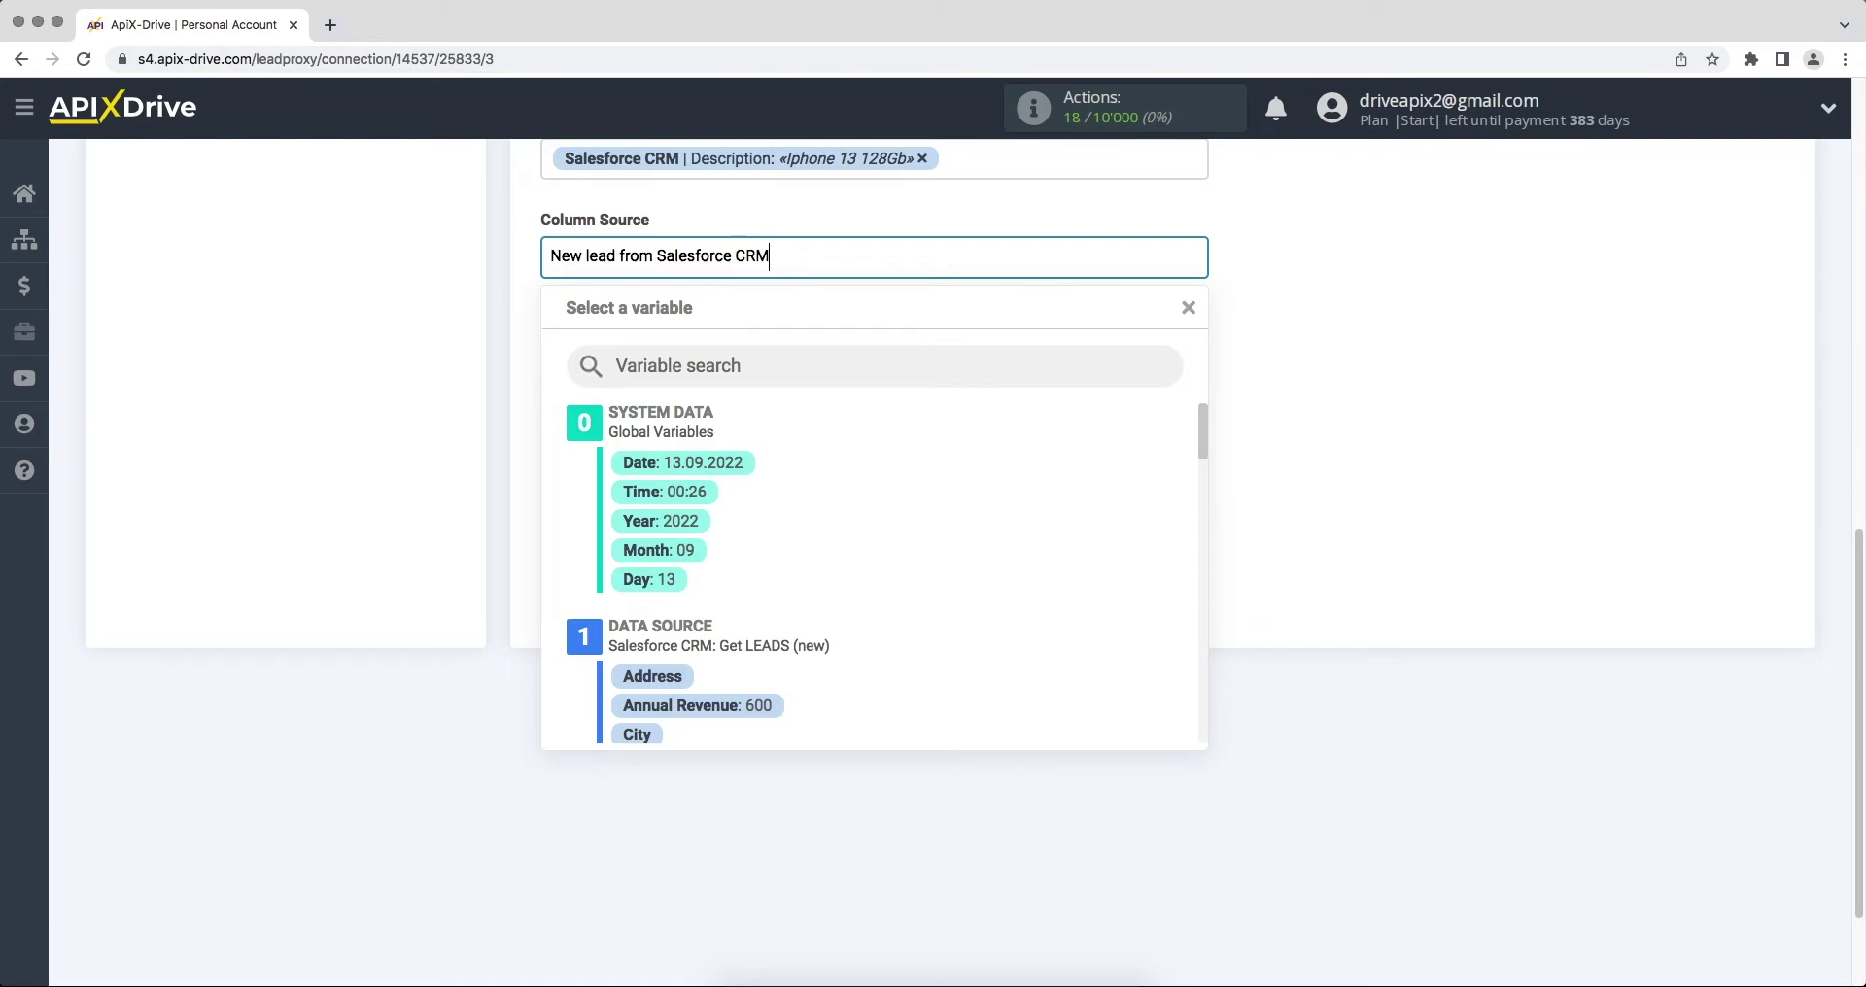
click(1485, 422)
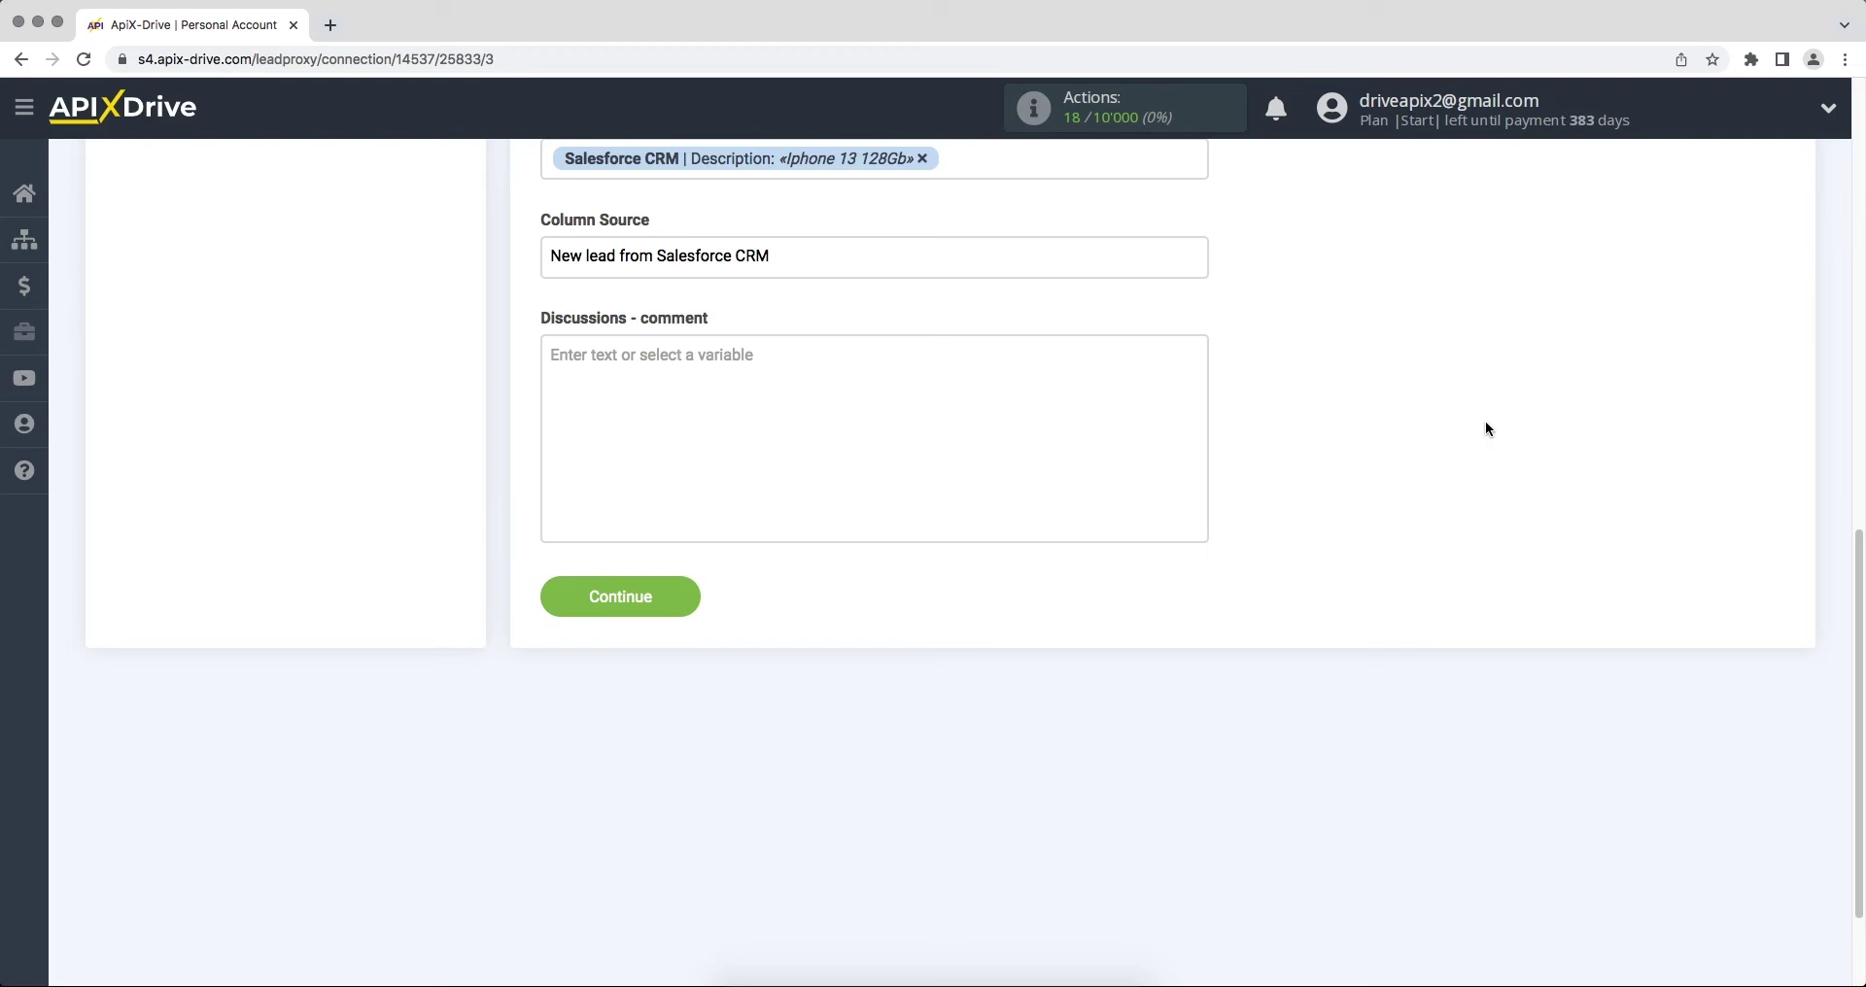
click(622, 608)
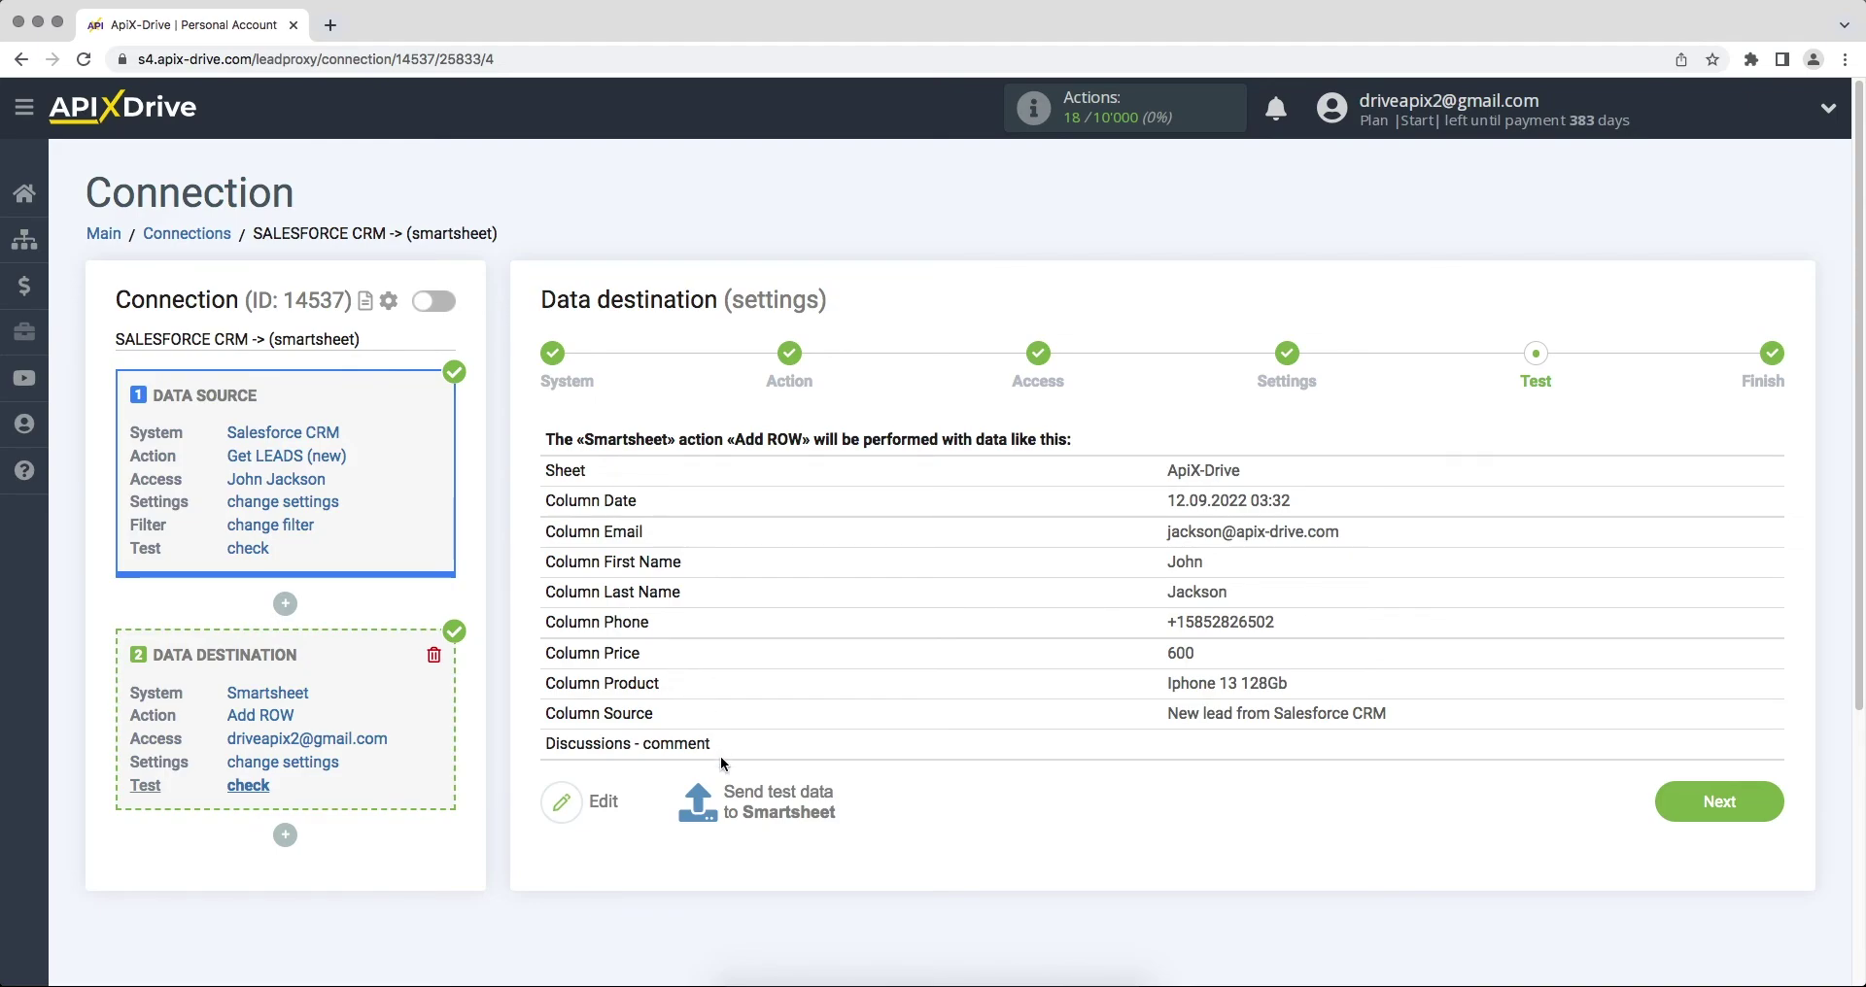
Send test lead data to Smartsheet, finish setup, and enable automatic updating
click(735, 802)
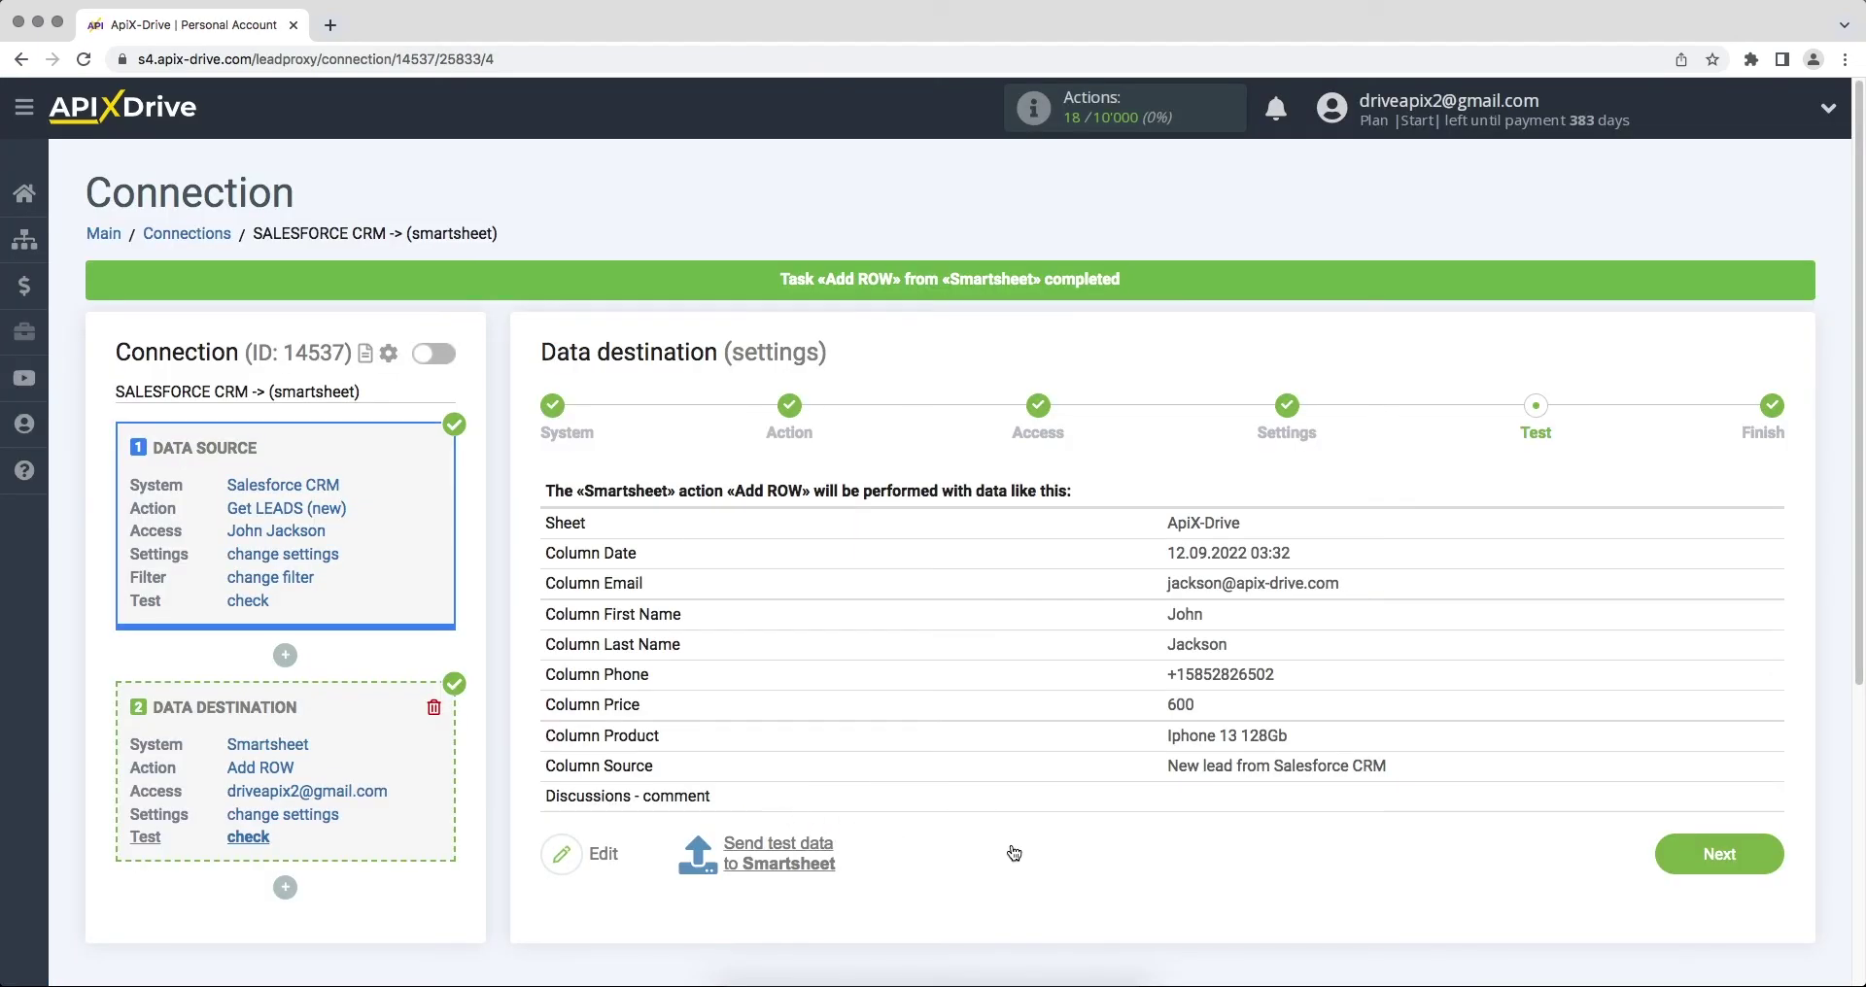
click(1670, 865)
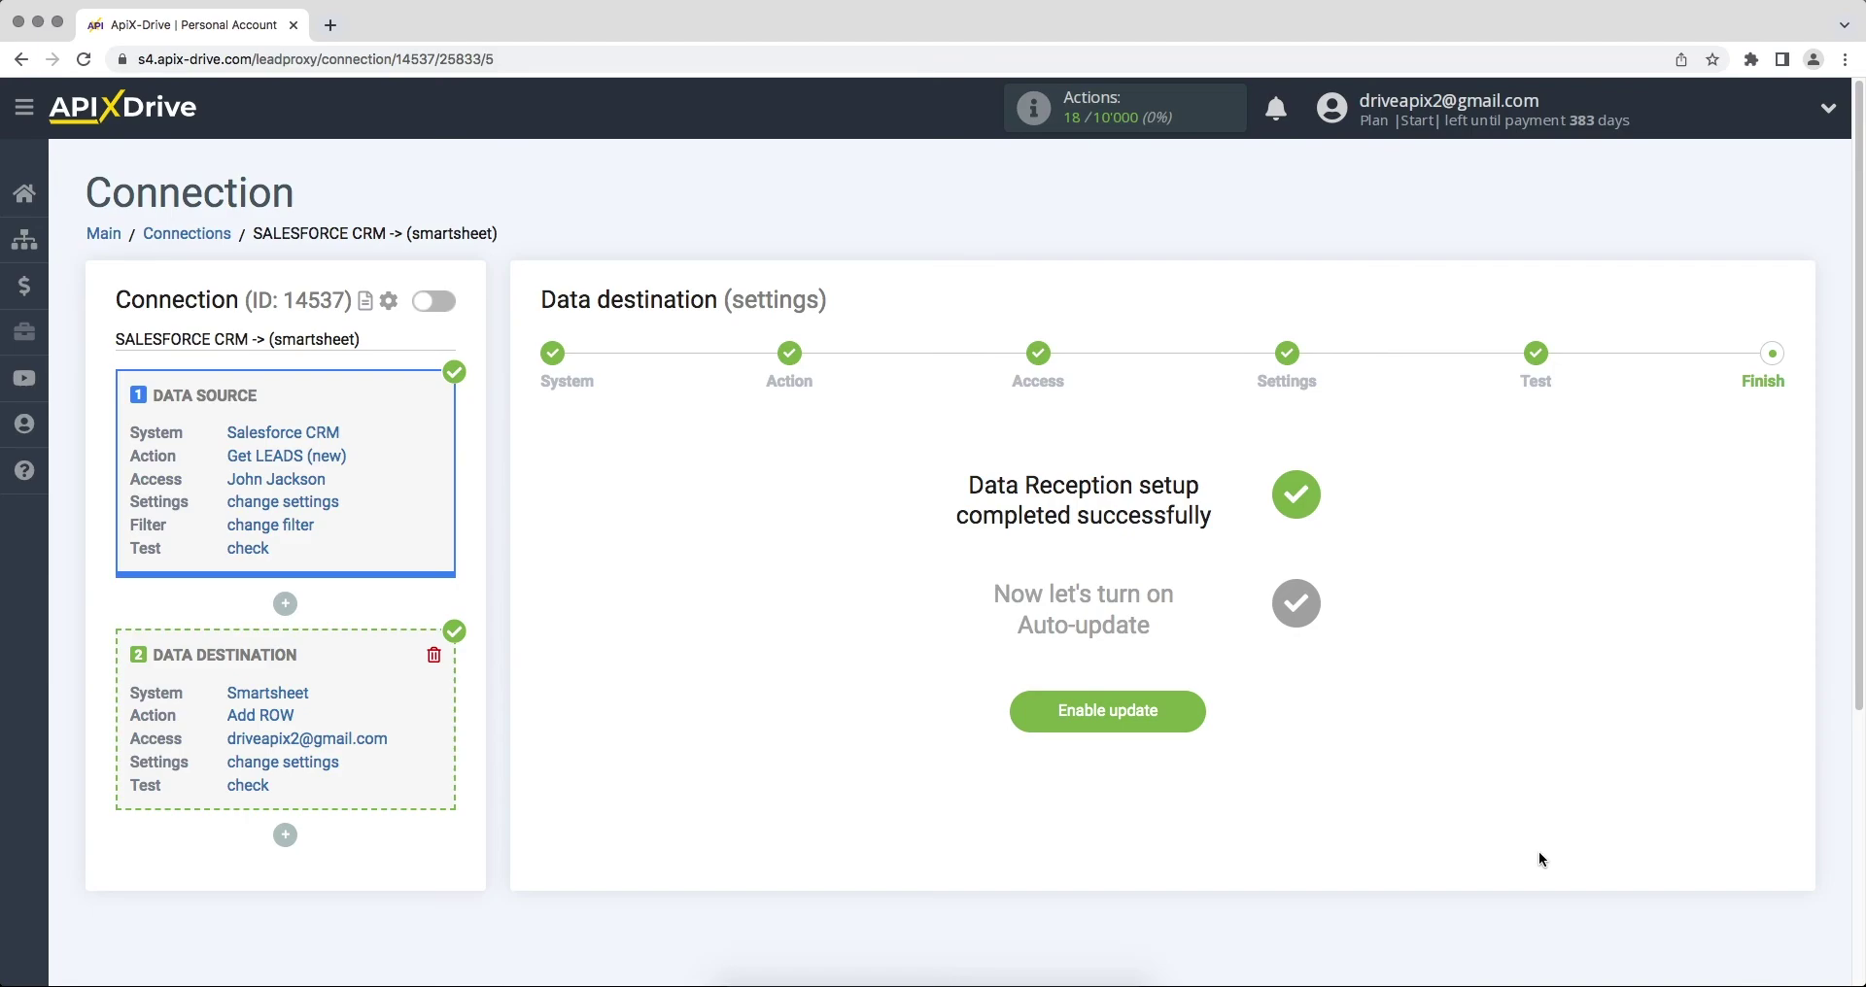
click(1044, 725)
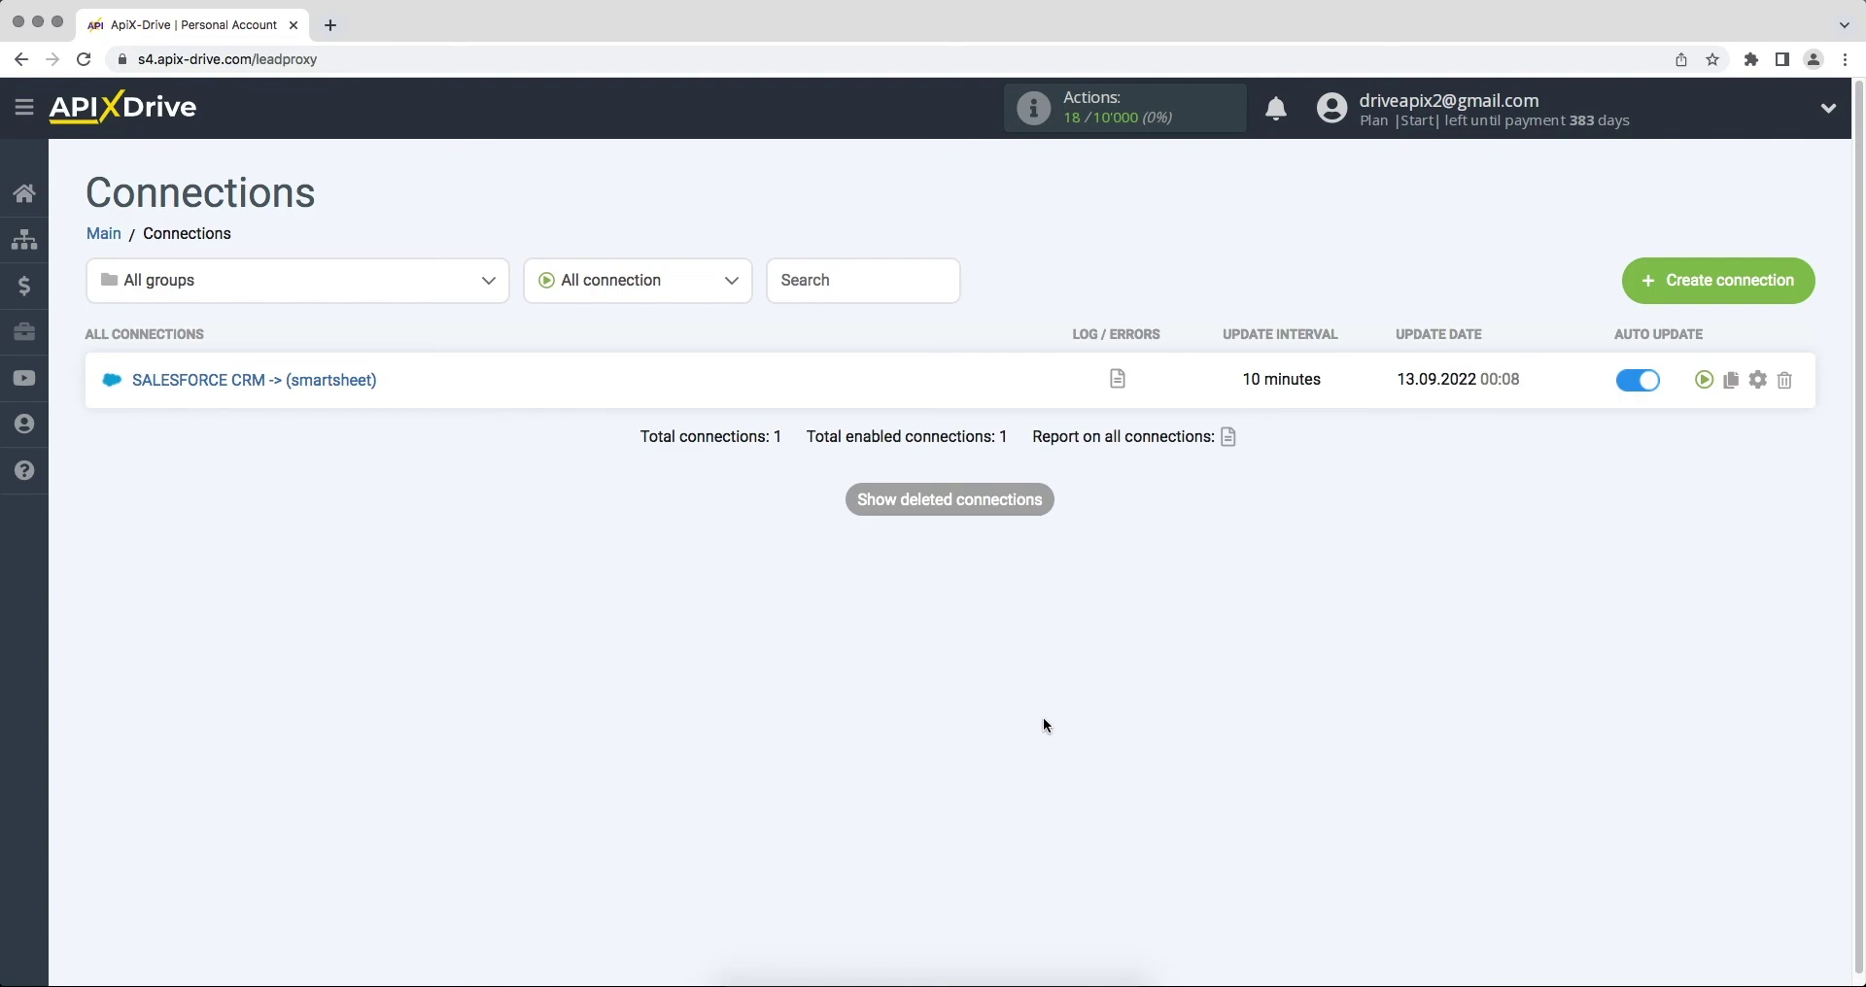
Change the Salesforce-to-Smartsheet connection's update interval from 10 to 5 minutes and save
click(1757, 380)
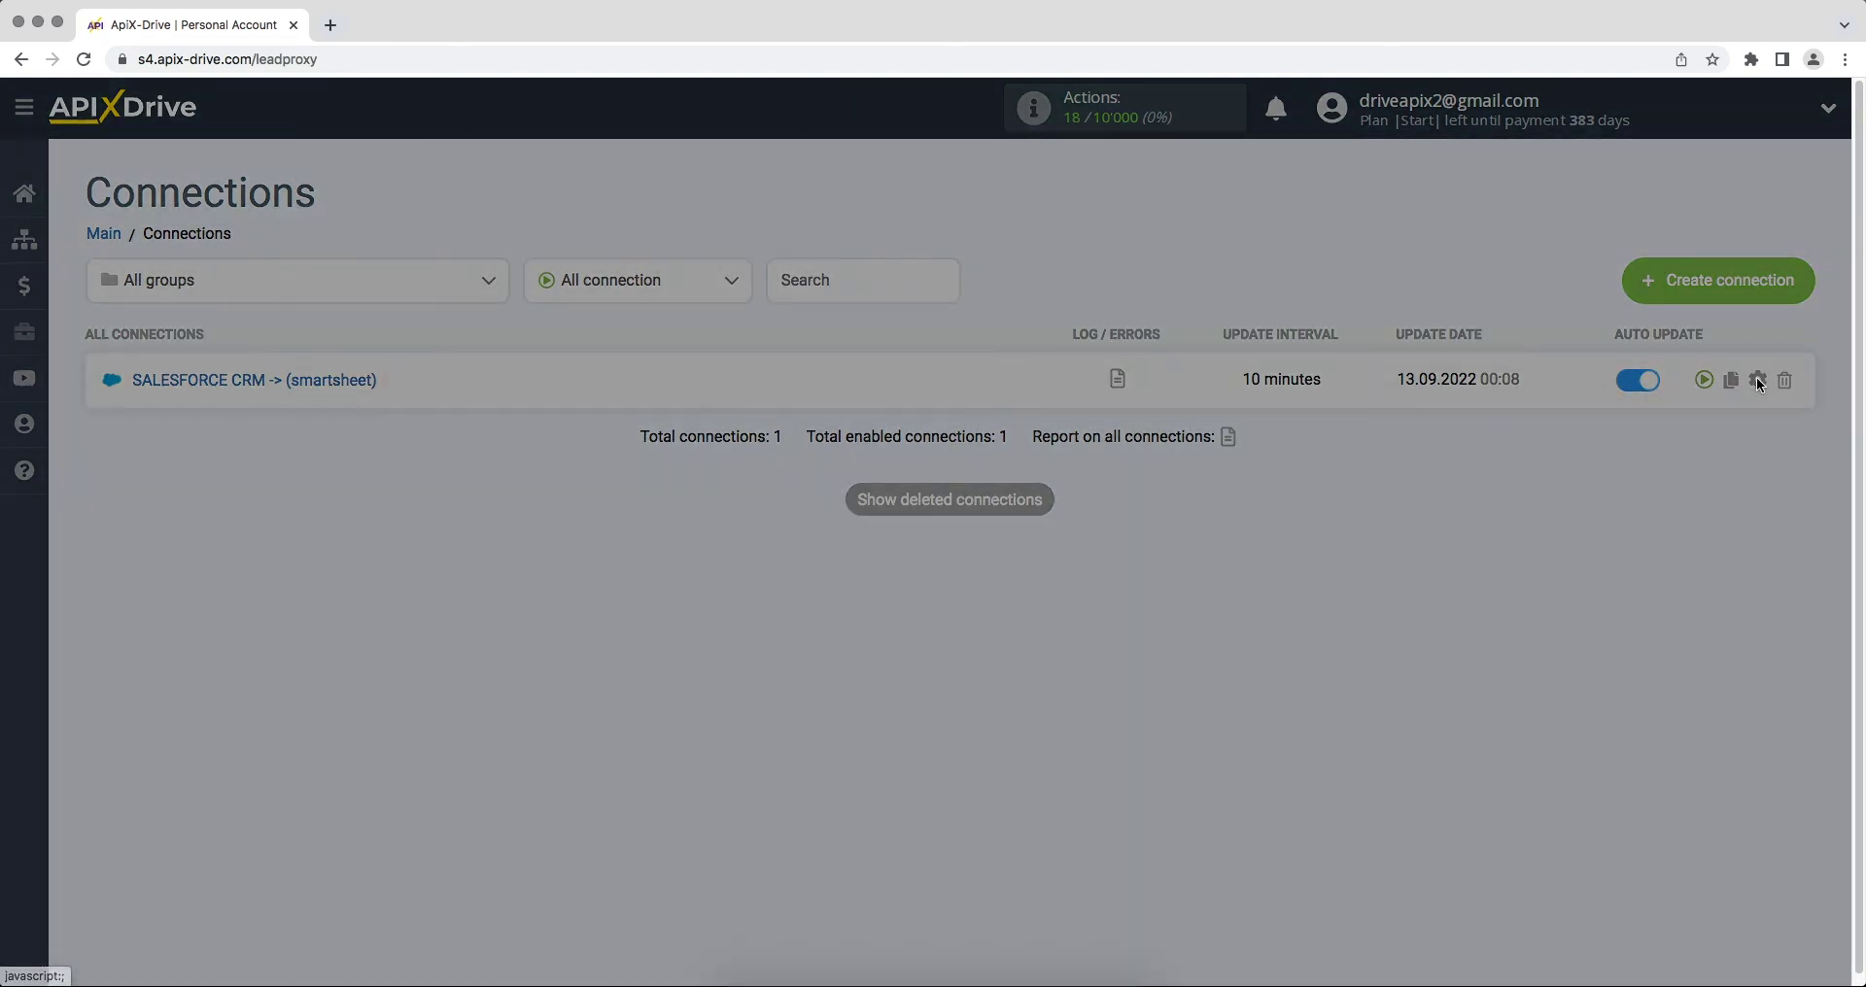
click(1152, 544)
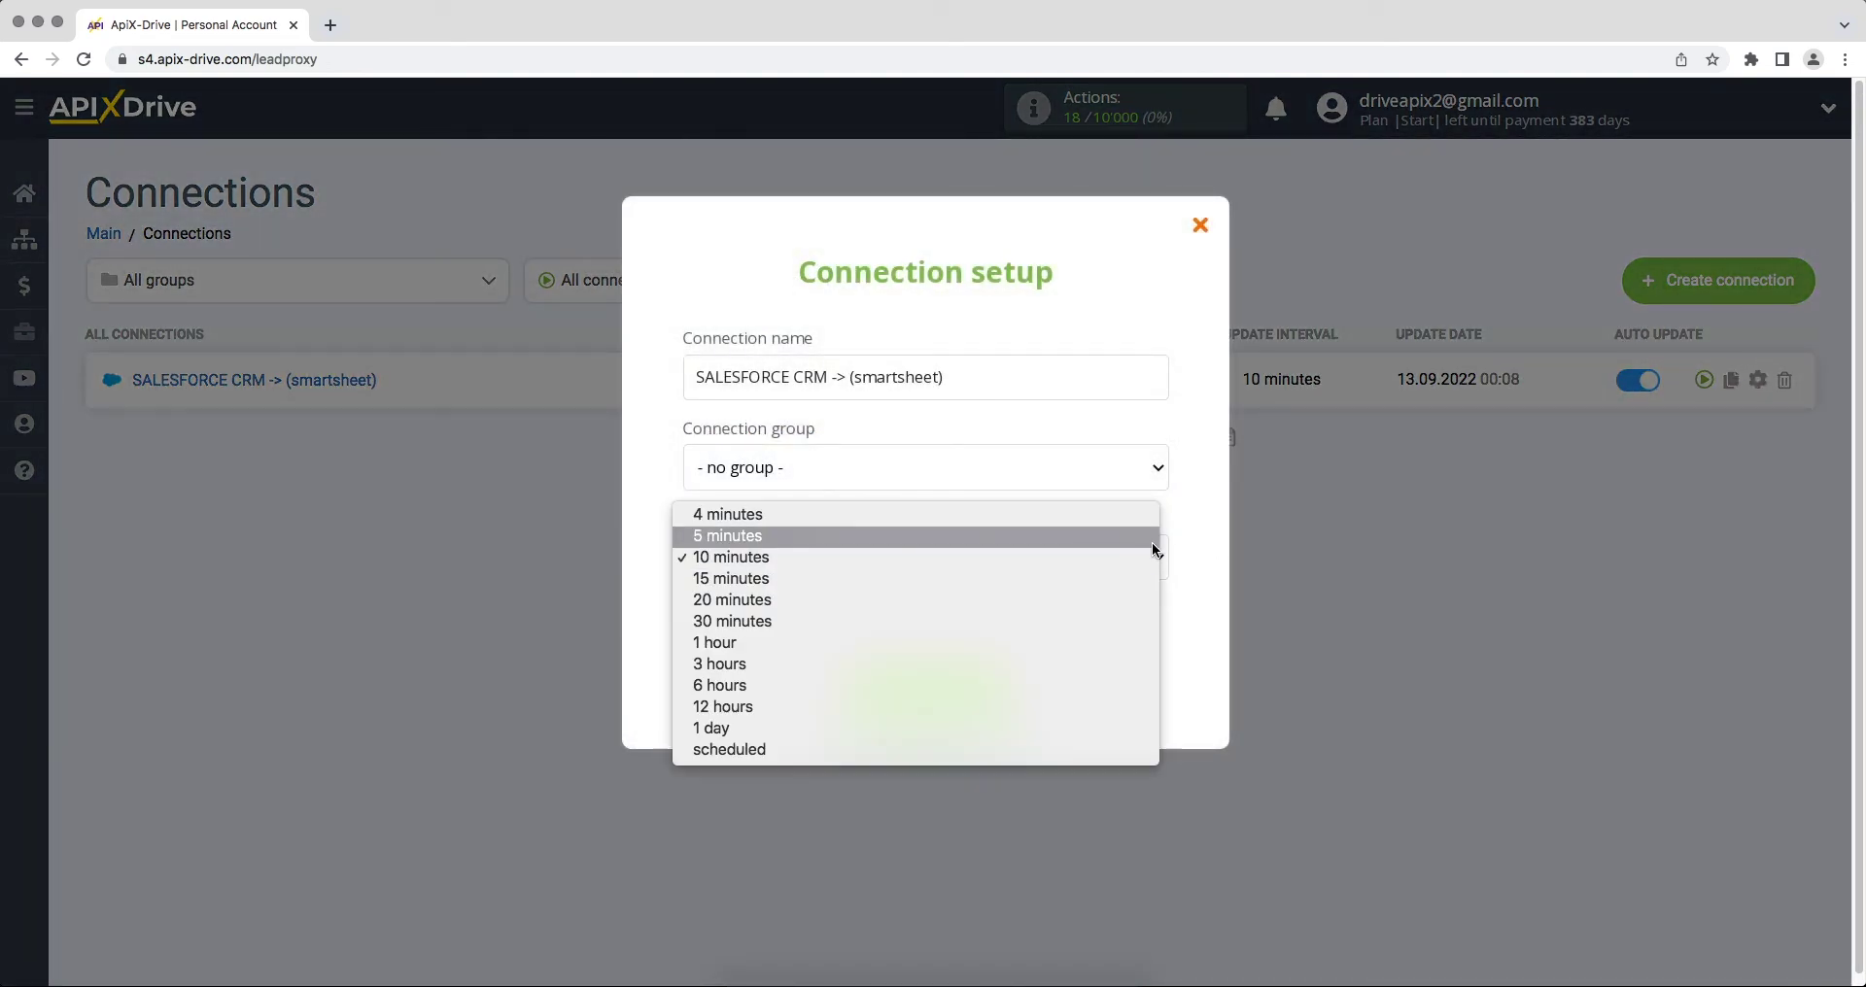
click(1153, 540)
click(867, 684)
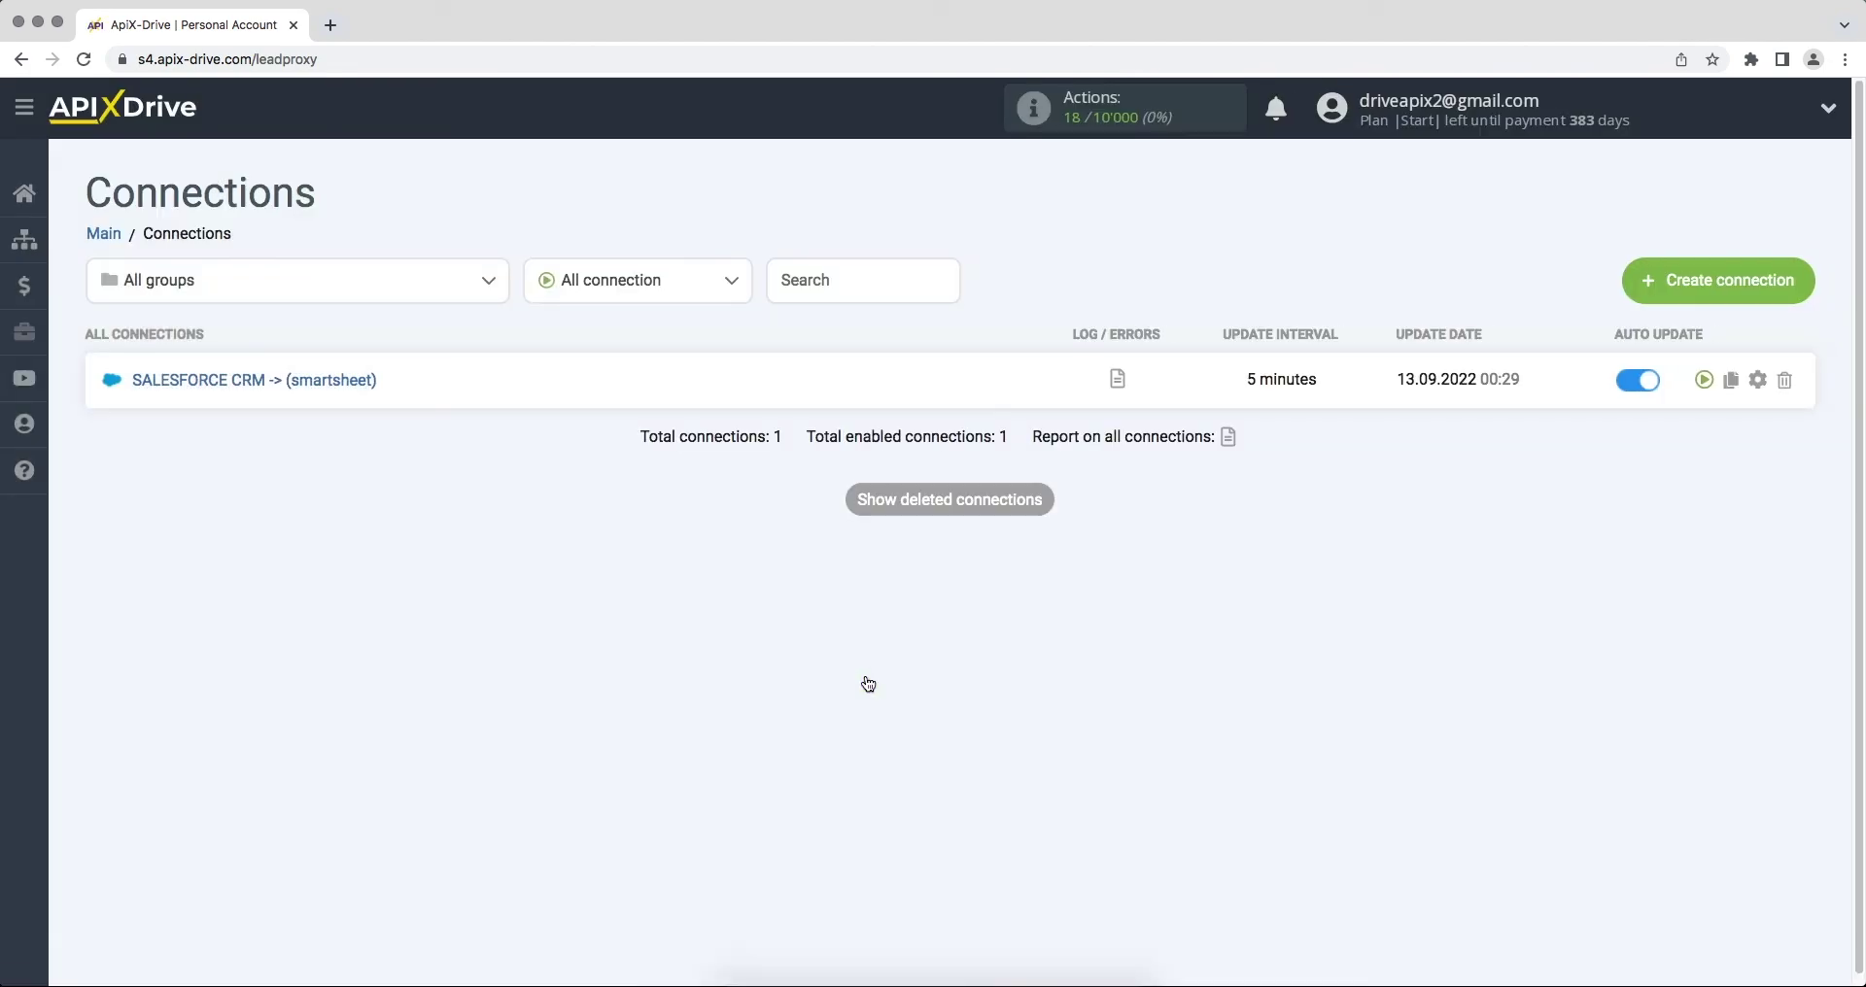